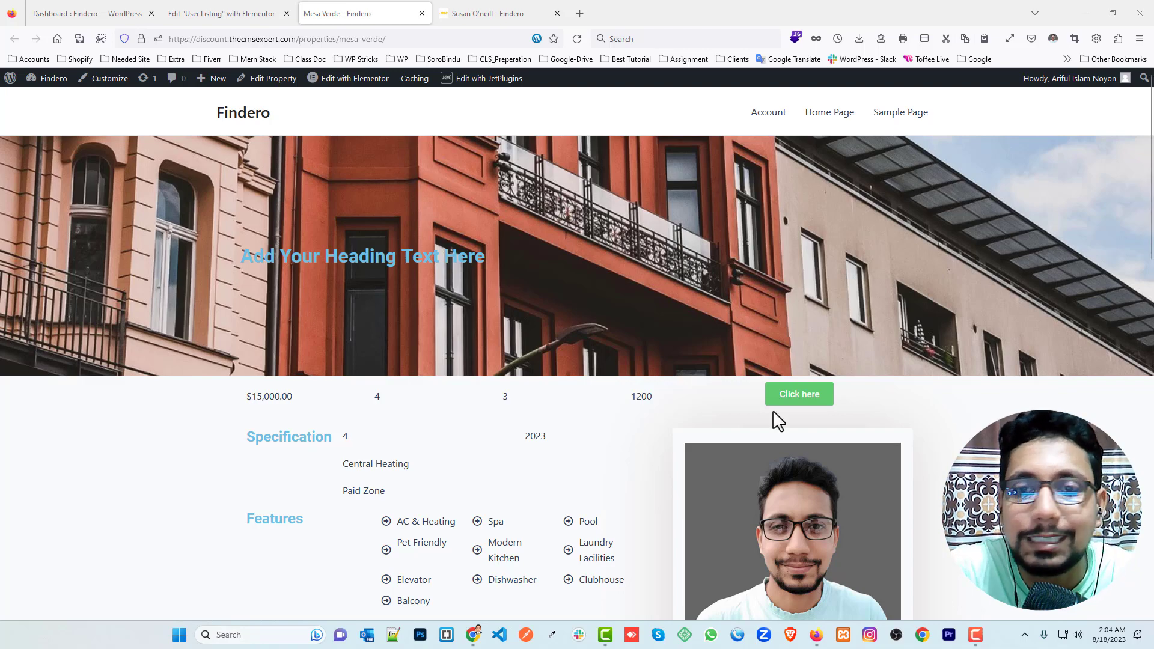
Step: Examine the agent card on the Mesa Verde property page and the agent profile layout on the demo single-agent page
scroll(563, 253, down, 1)
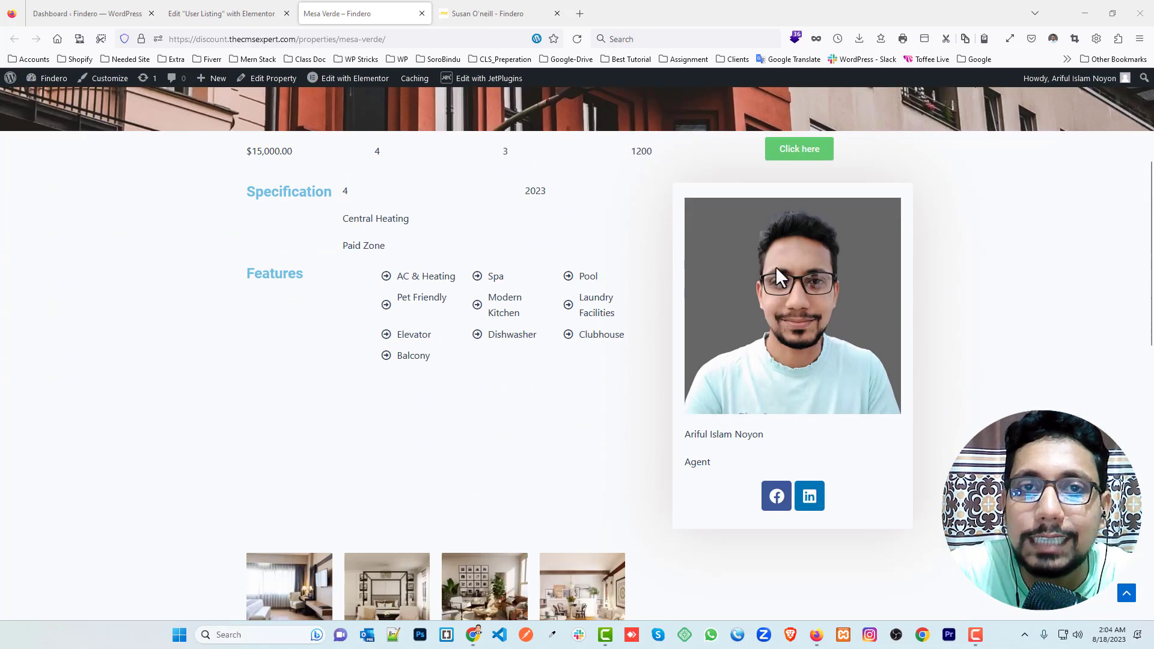
scroll(185, 224, up, 3)
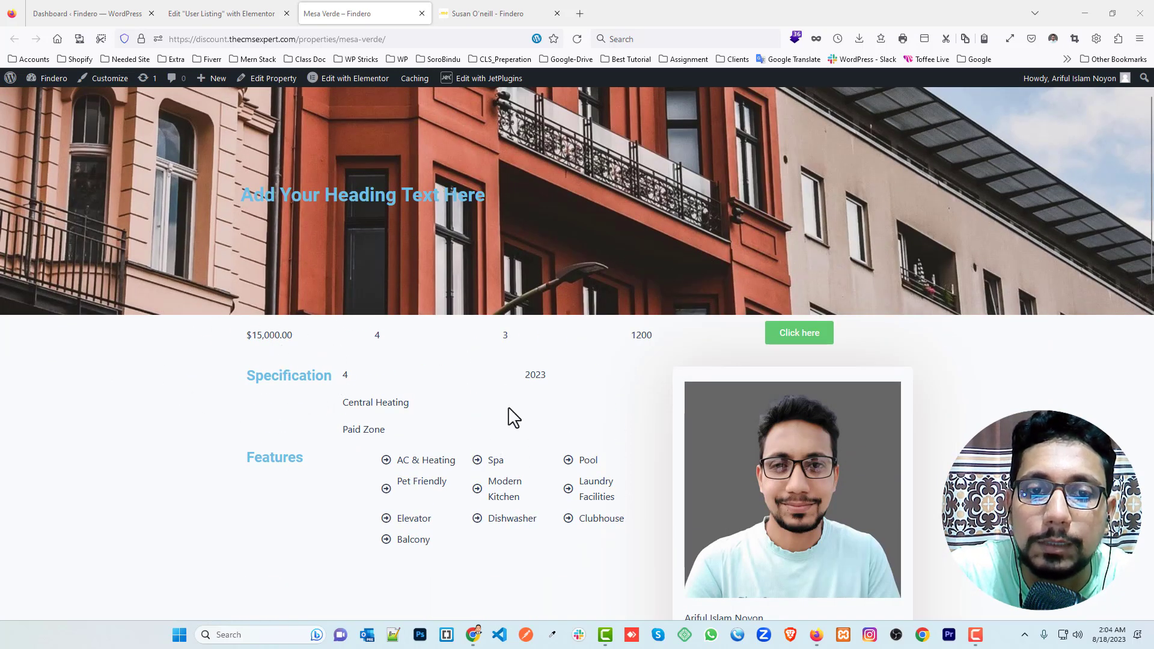
scroll(657, 379, down, 4)
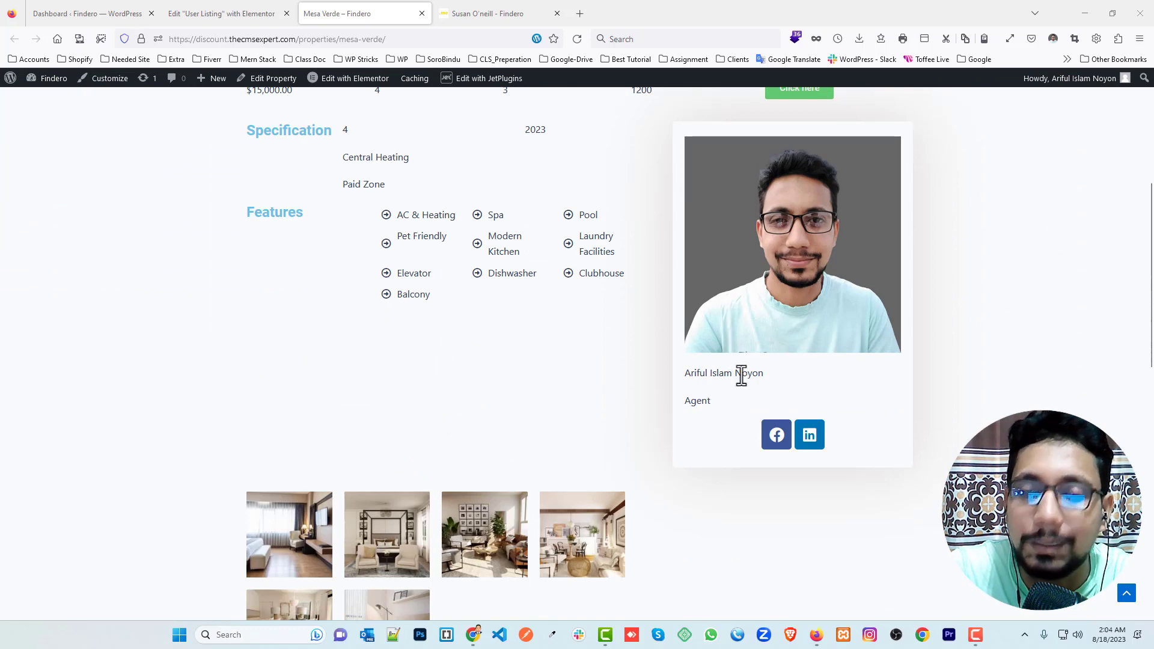
mouse_move(741, 375)
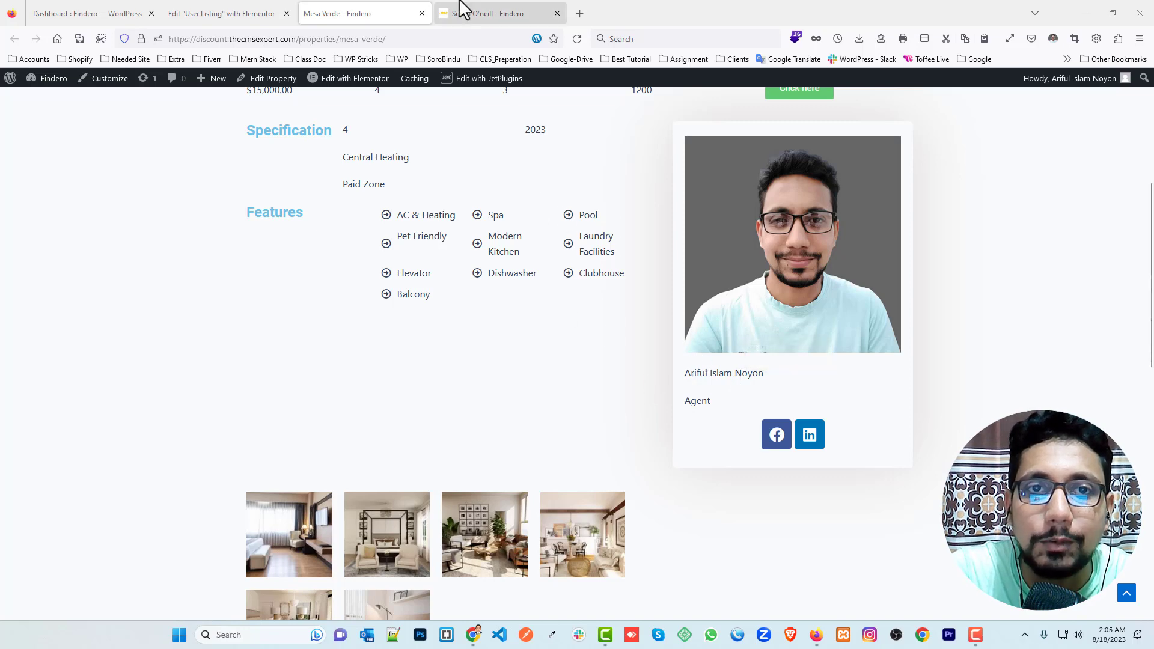
click(458, 8)
scroll(430, 283, down, 2)
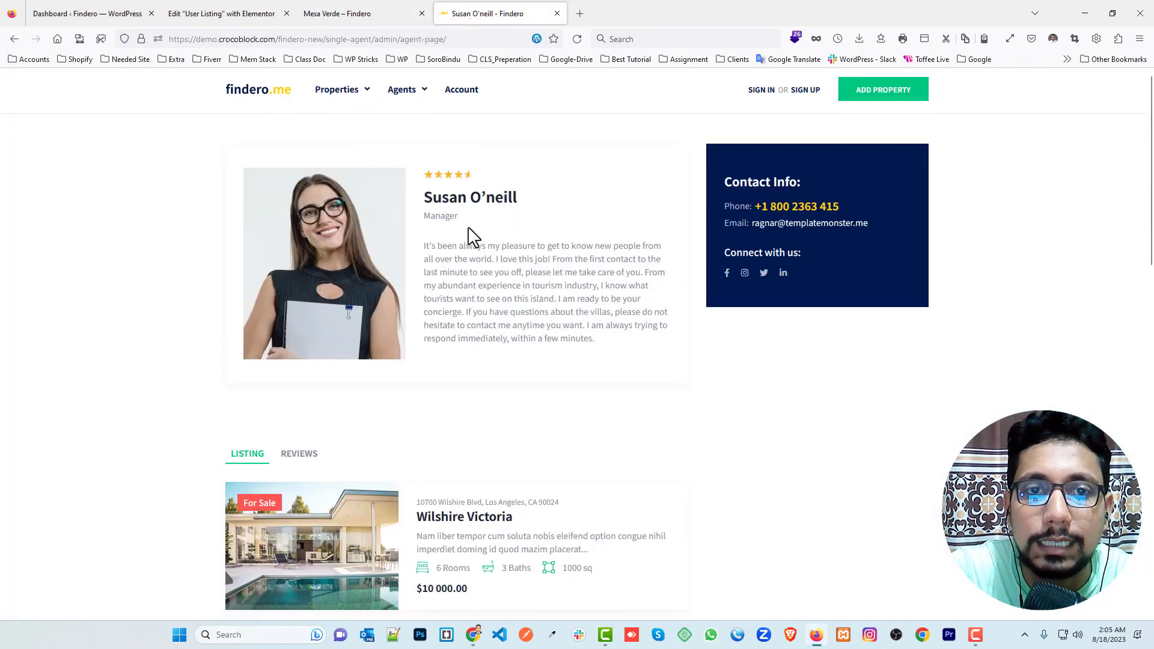
scroll(533, 383, down, 2)
scroll(518, 330, up, 4)
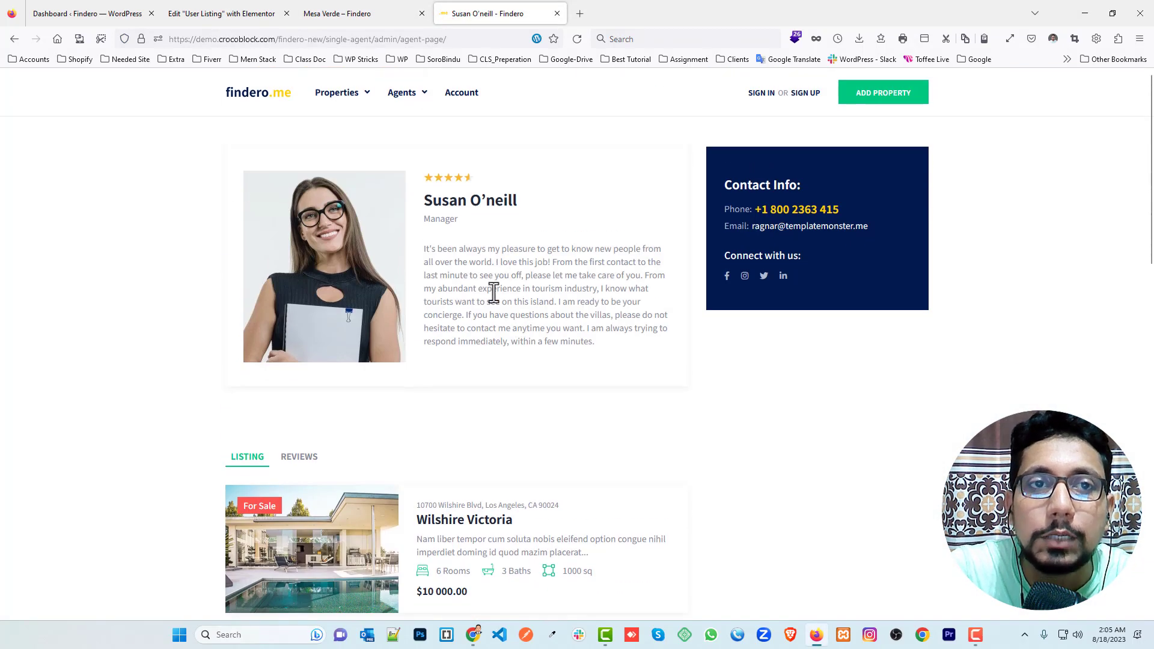
Step: From the WordPress dashboard, open the form for adding a new page in a separate browser tab
click(231, 9)
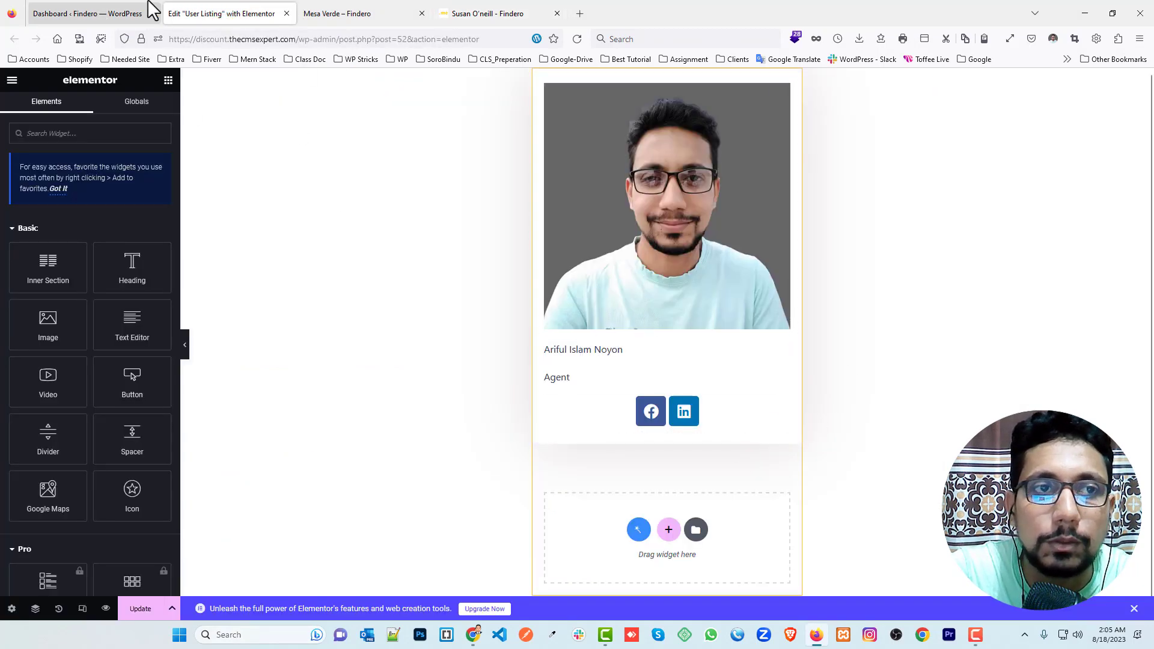
click(114, 12)
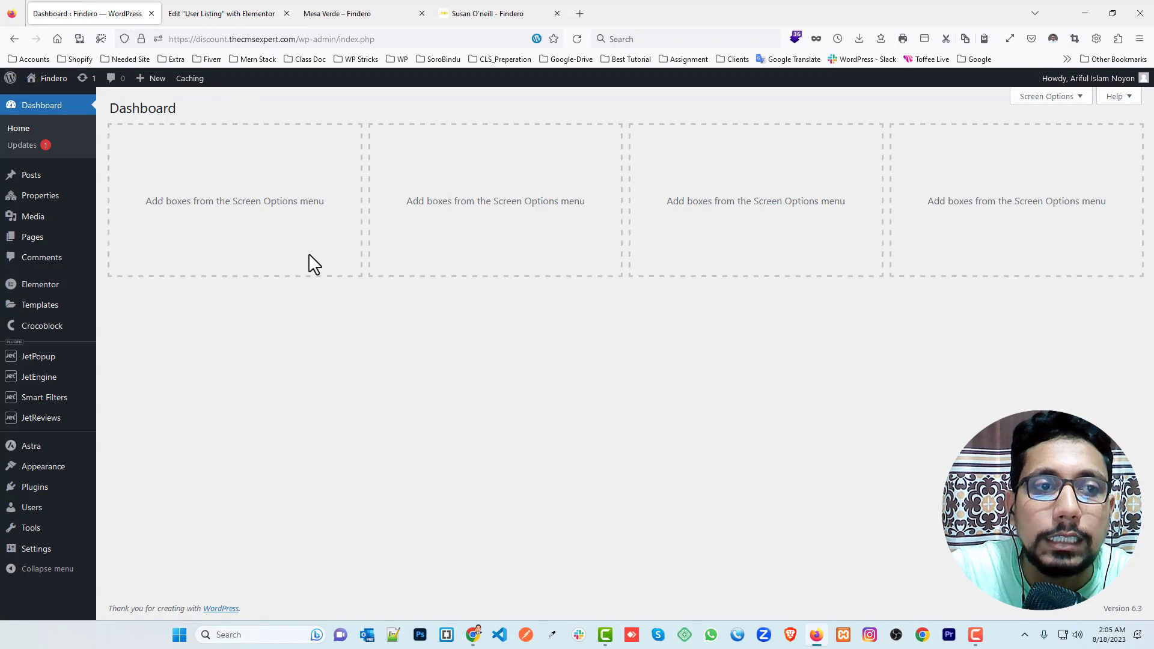
mouse_move(27, 251)
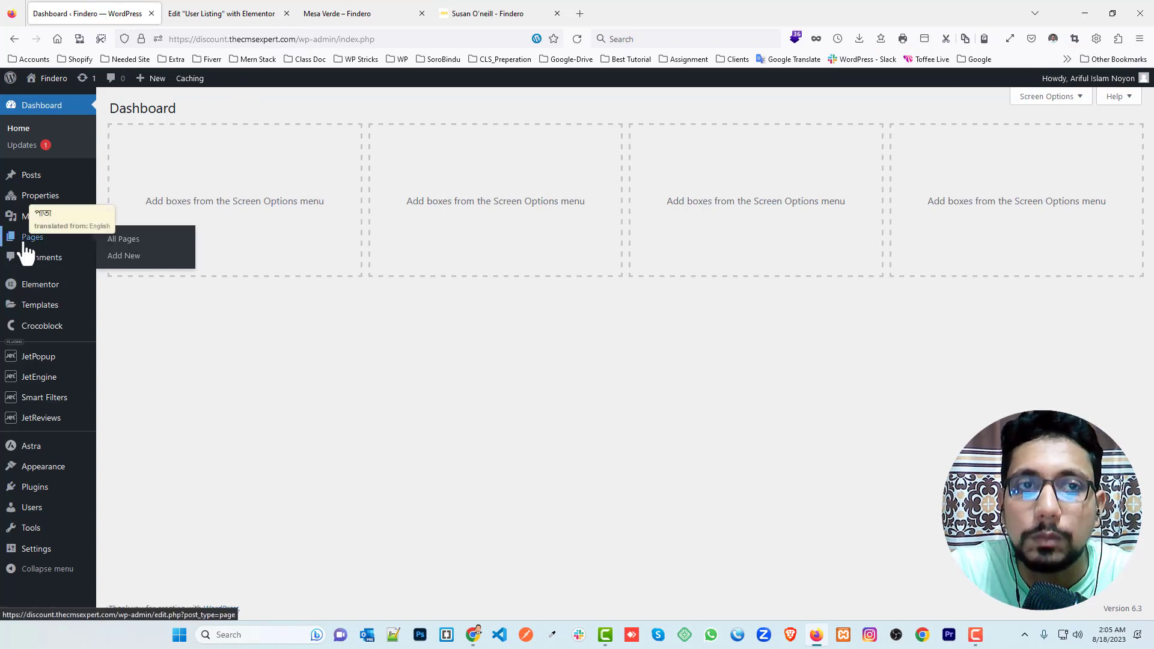
middle_click(127, 259)
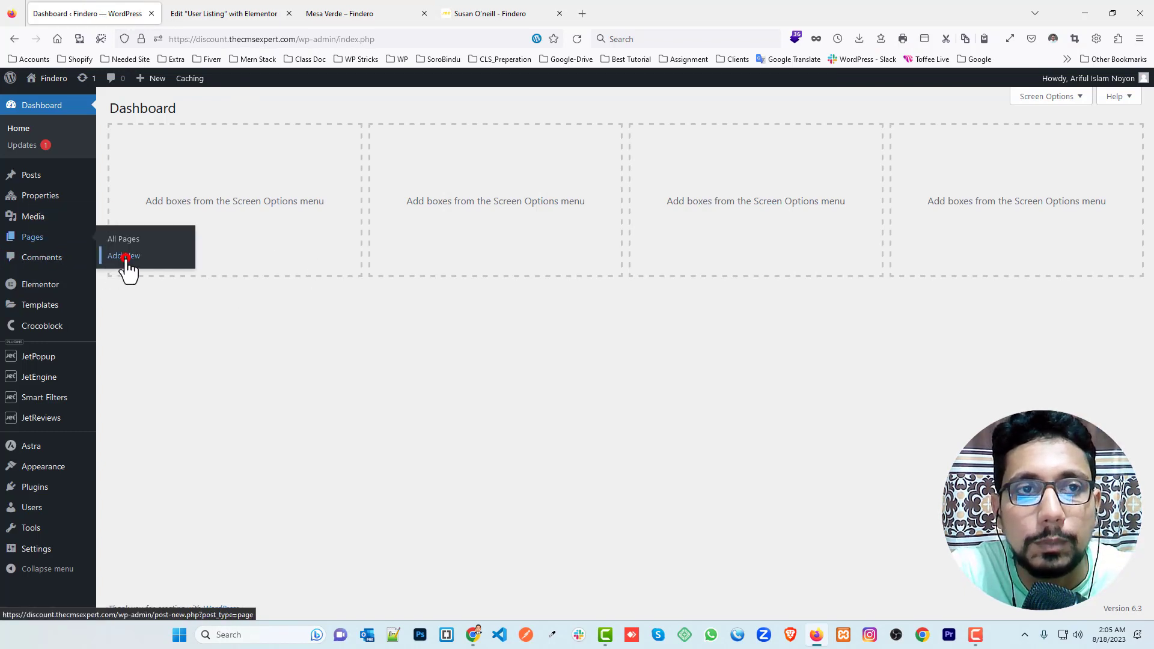
click(175, 11)
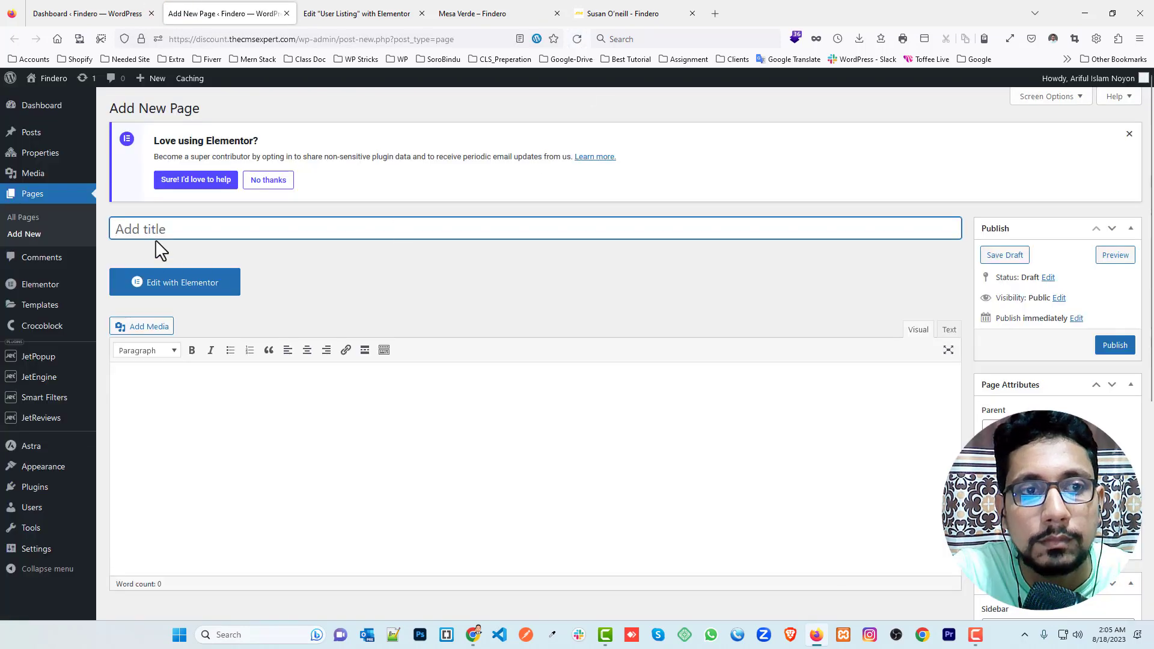
Step: Title the new page "Single User" and publish it
click(164, 229)
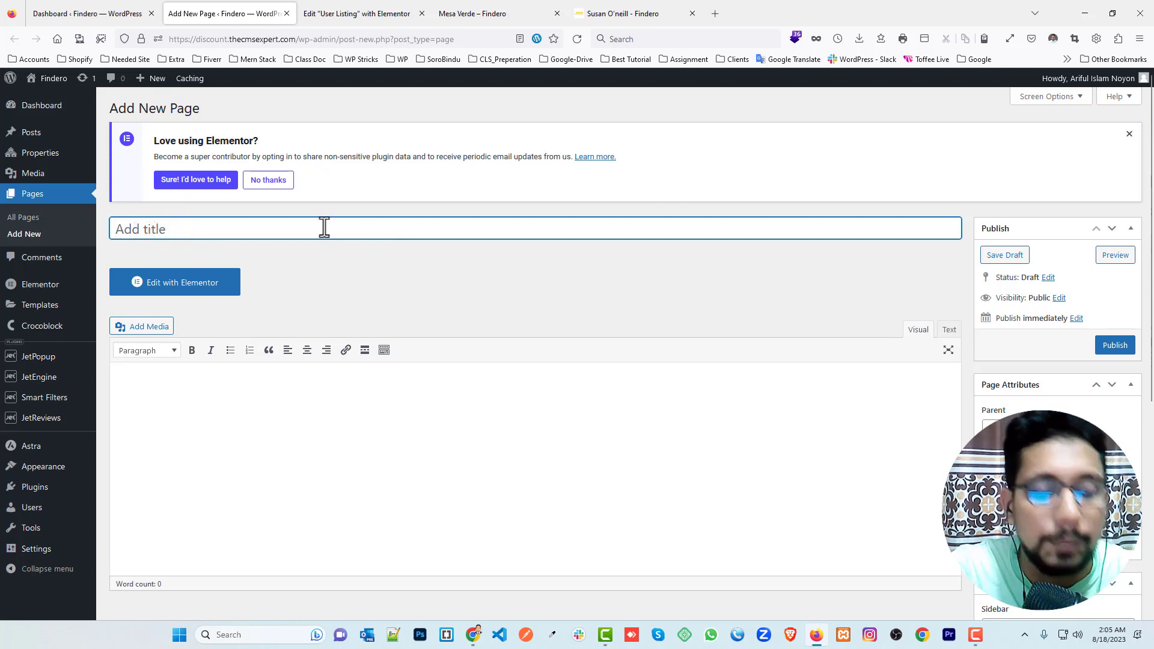
text(Single Us)
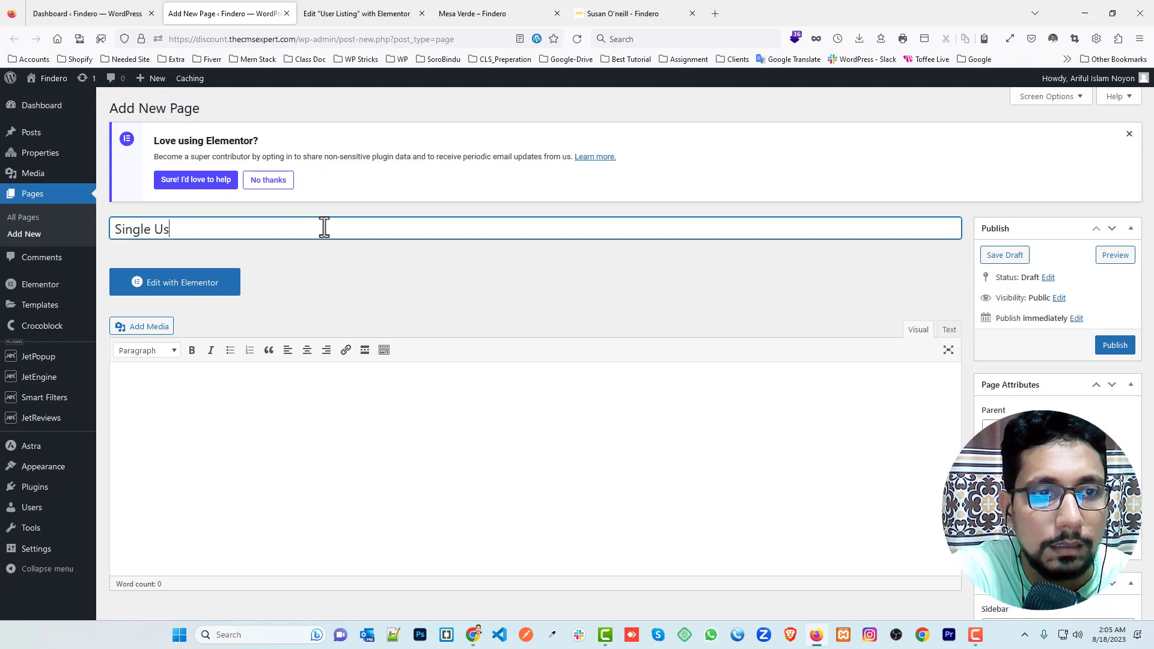
text(er)
key(super+p)
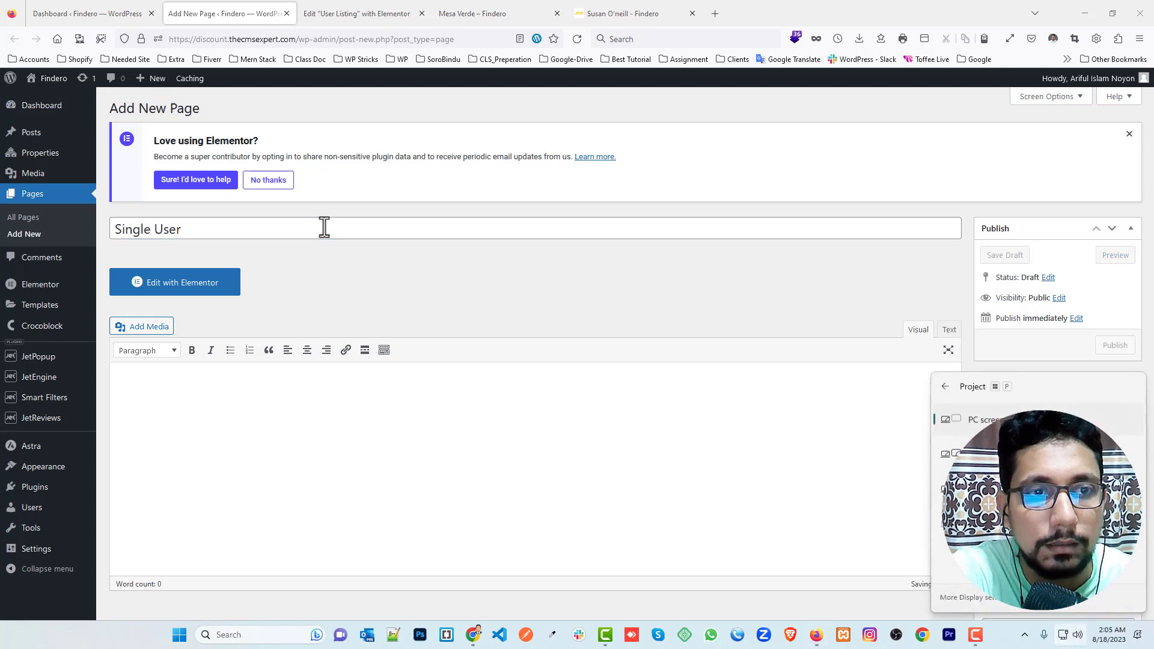
click(337, 266)
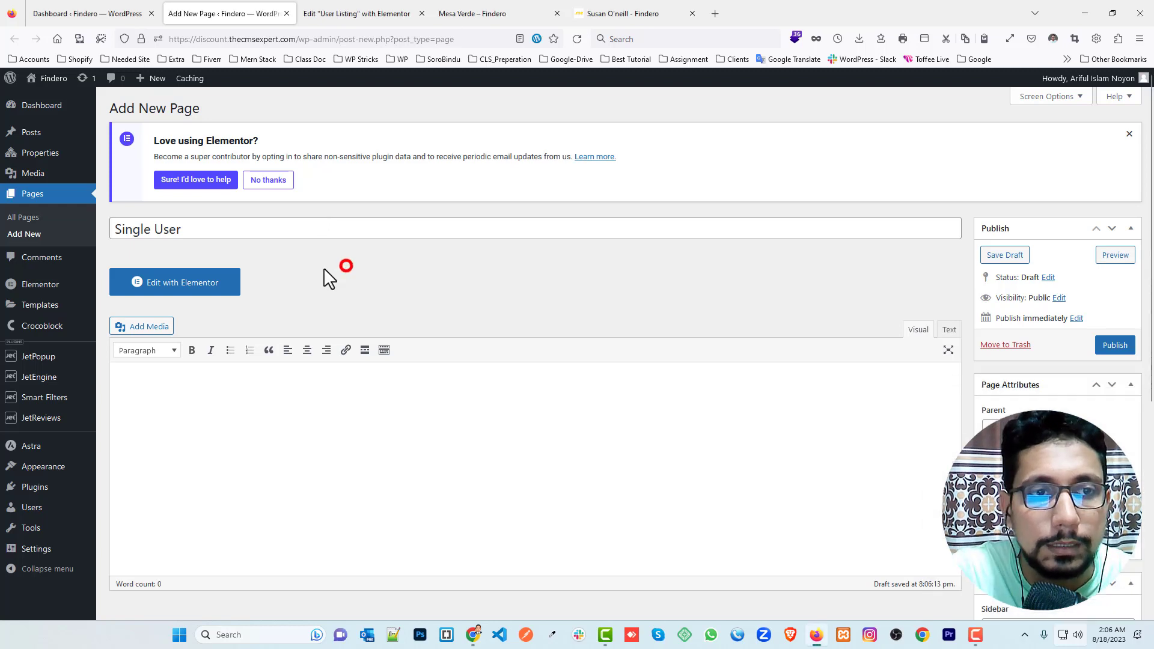
click(1123, 344)
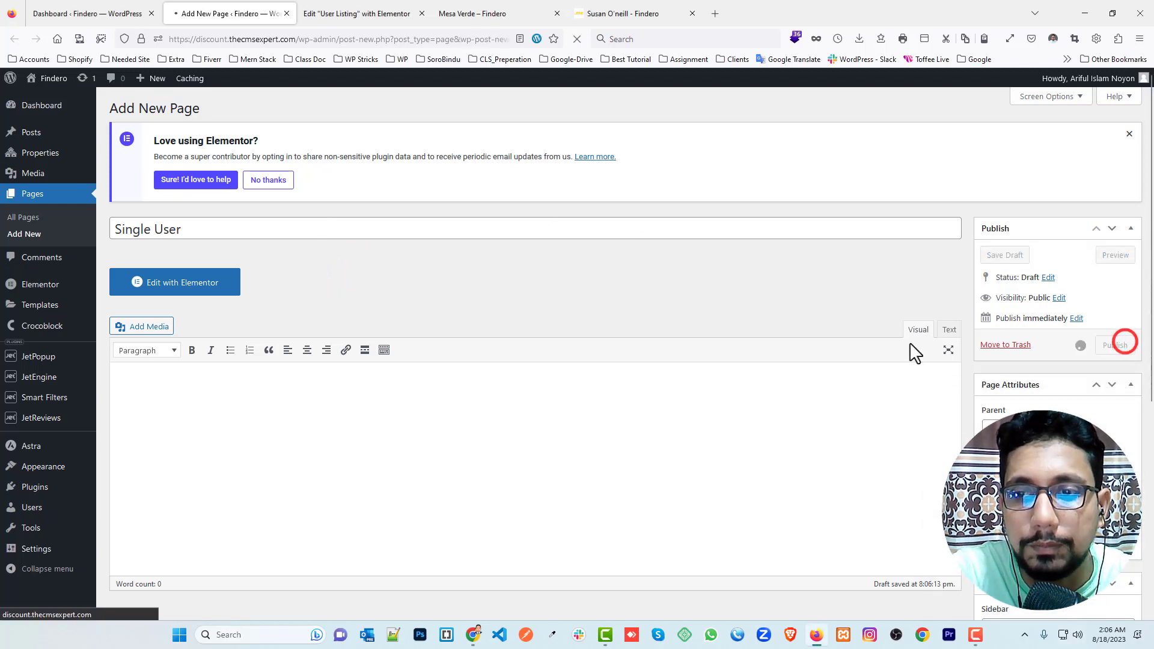
scroll(901, 348, down, 3)
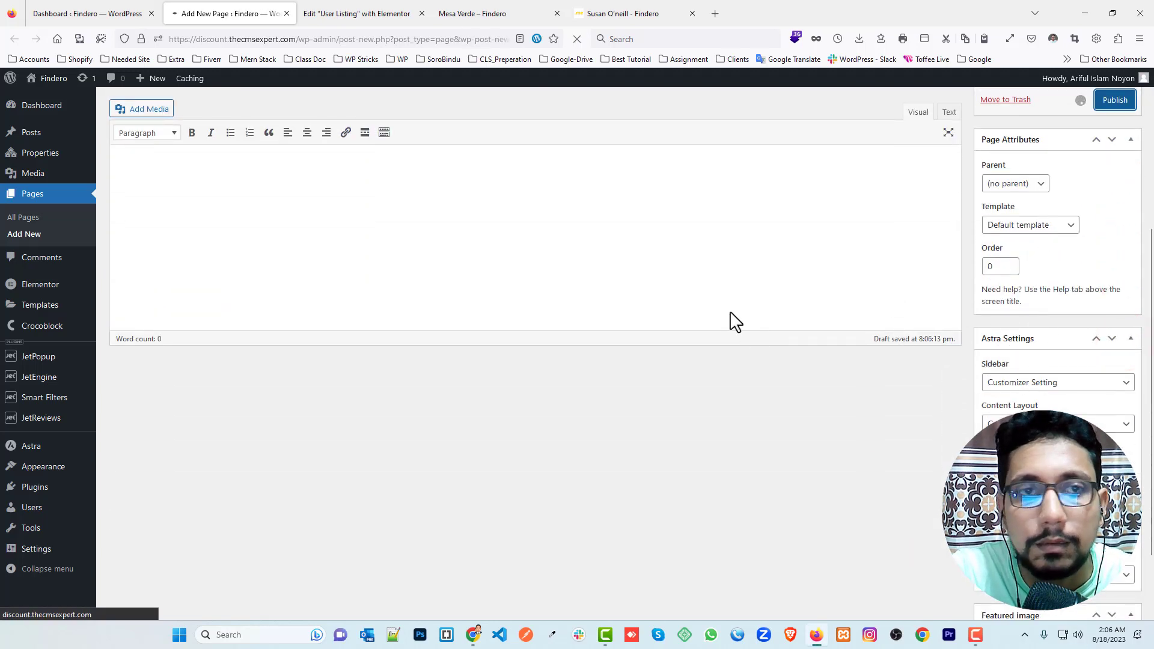
scroll(734, 322, up, 4)
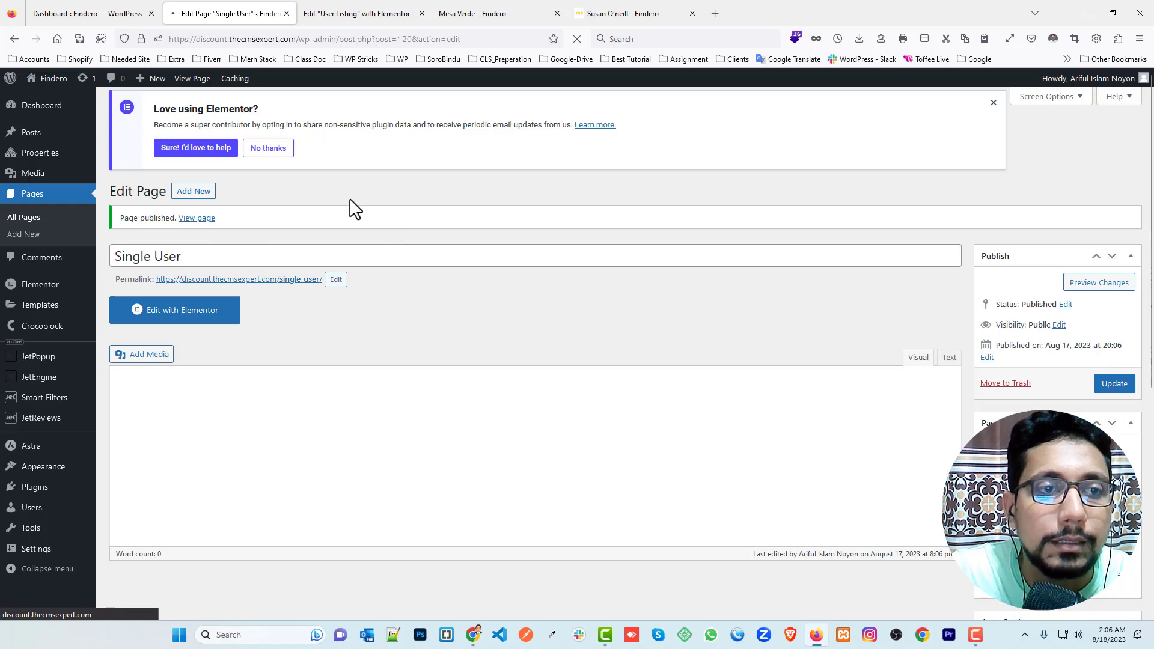
Step: In JetEngine's Profile Builder, enable the single user page, assign the Single User page to it and save the settings
mouse_move(44, 378)
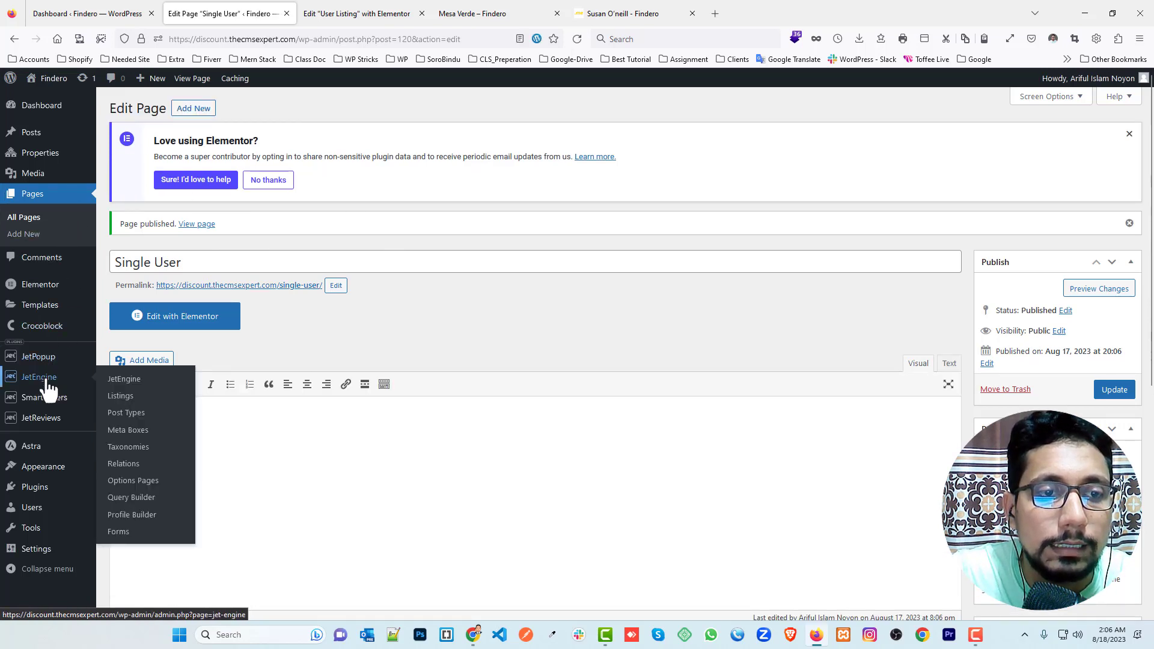
click(142, 515)
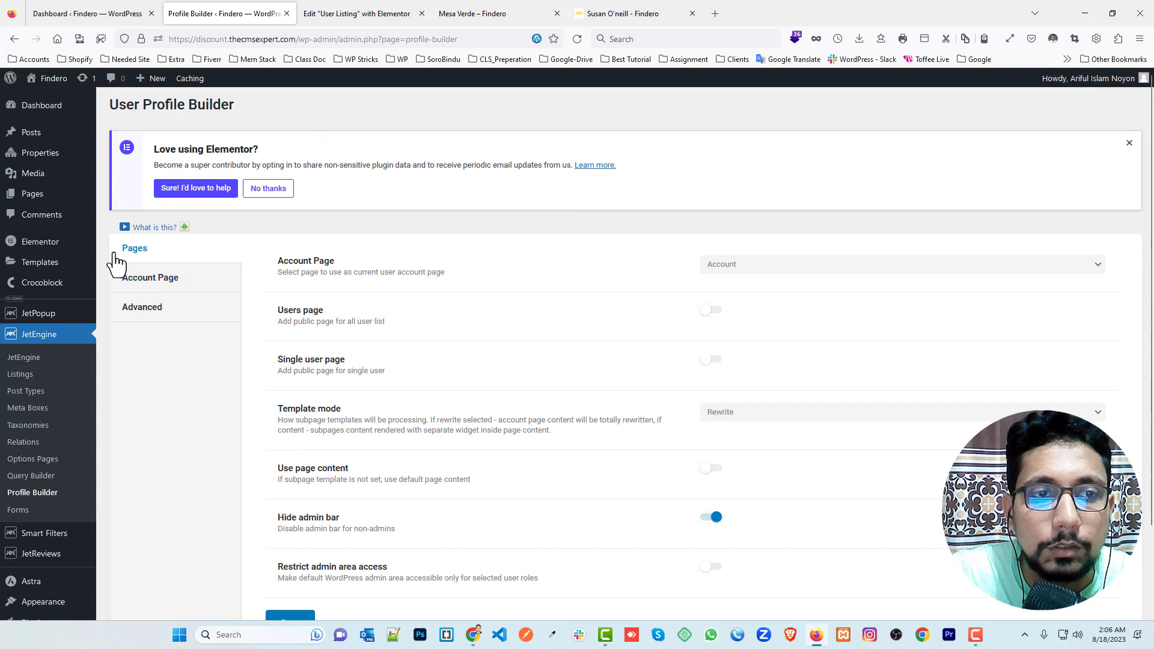
scroll(609, 282, down, 2)
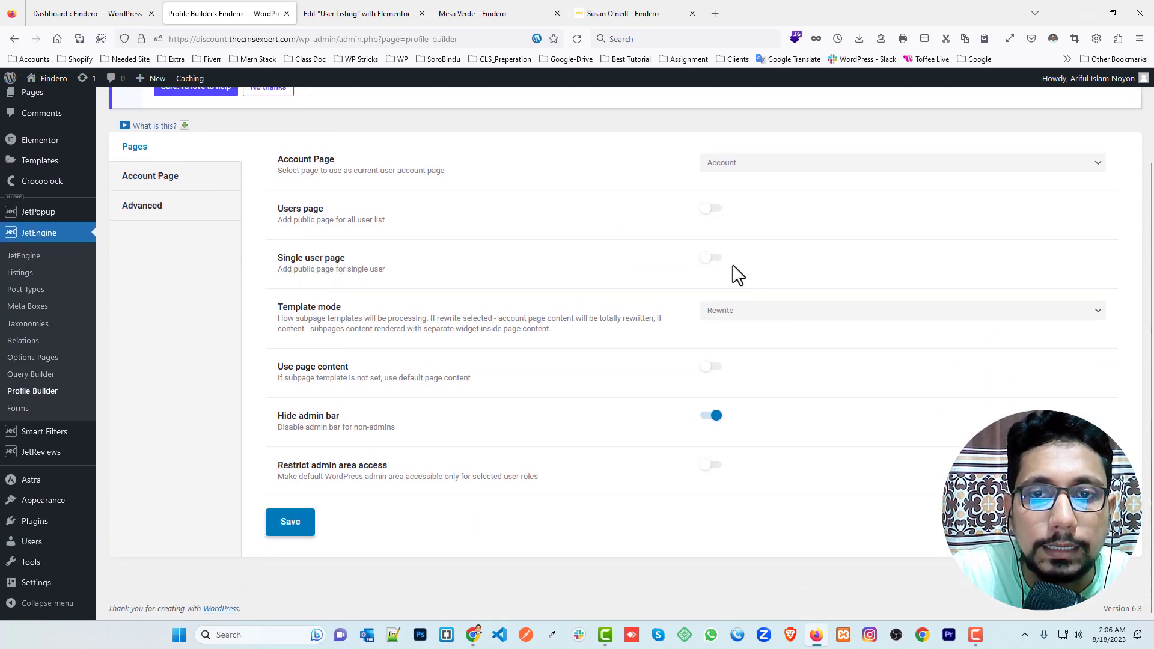
click(716, 258)
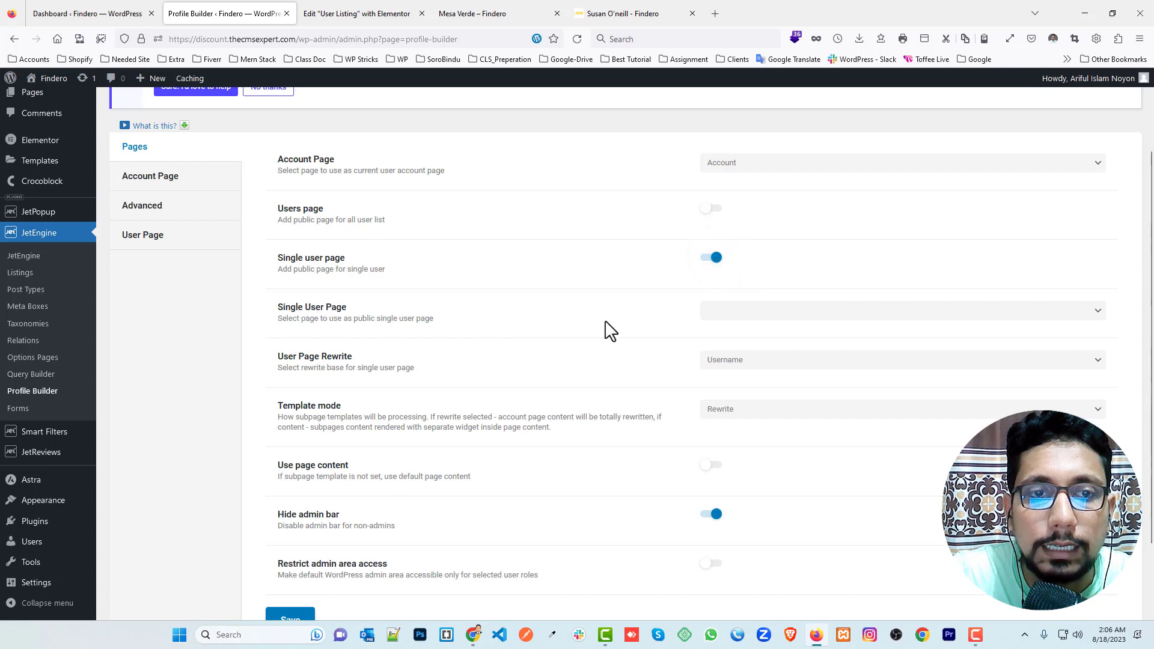
click(734, 312)
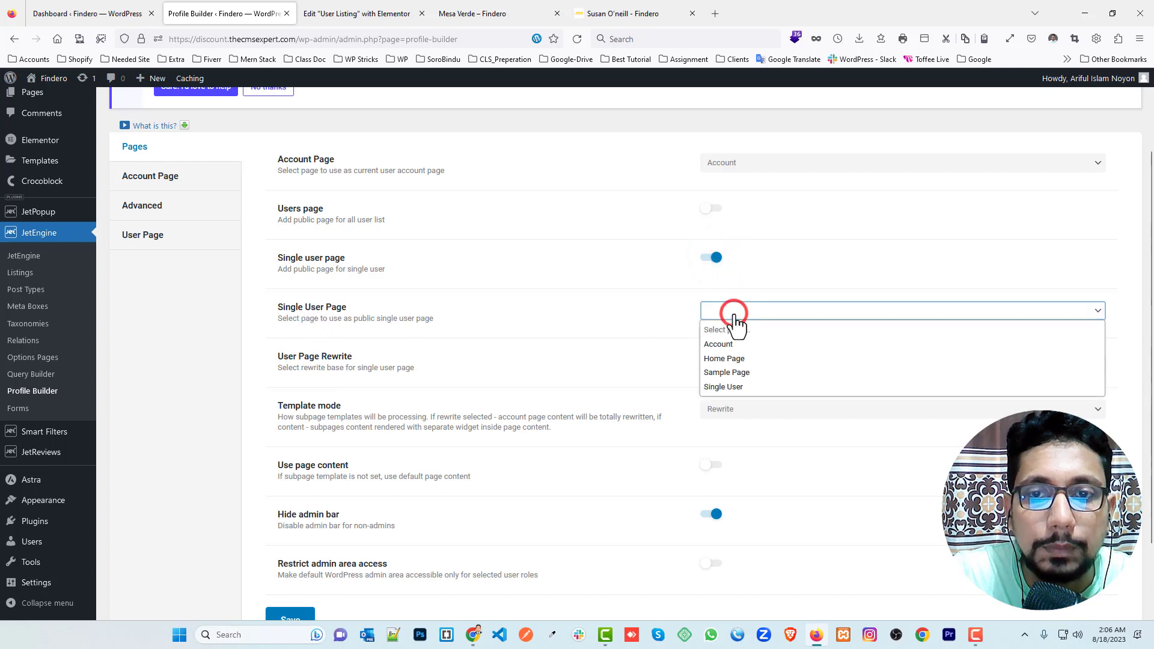
click(727, 386)
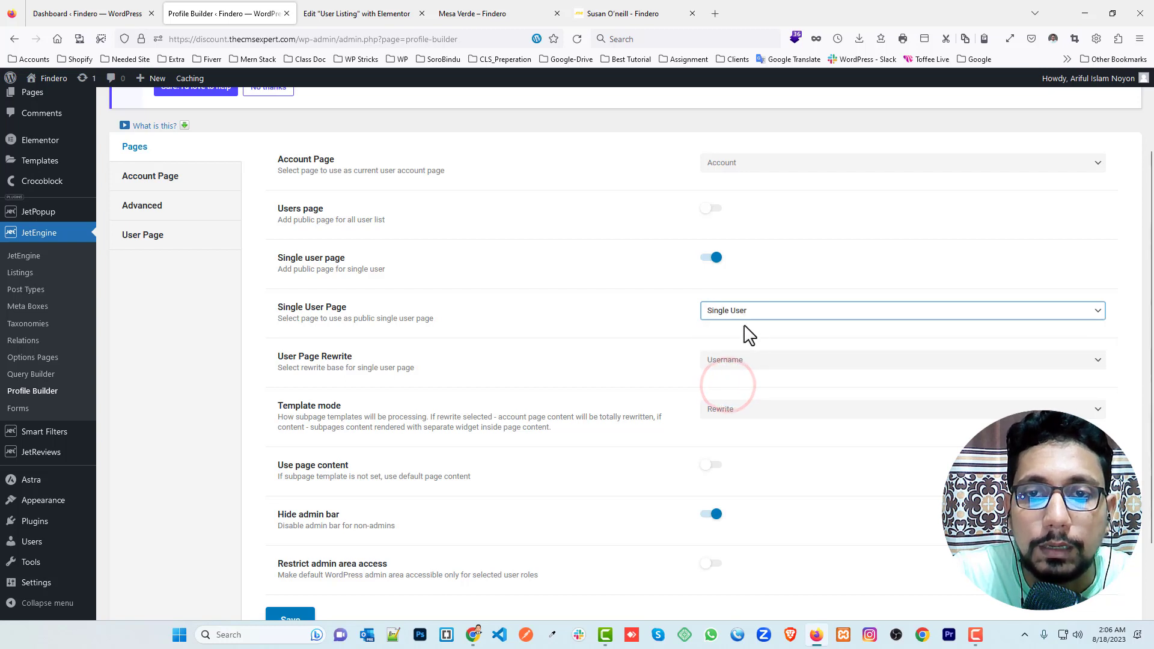
scroll(503, 312, down, 3)
click(311, 537)
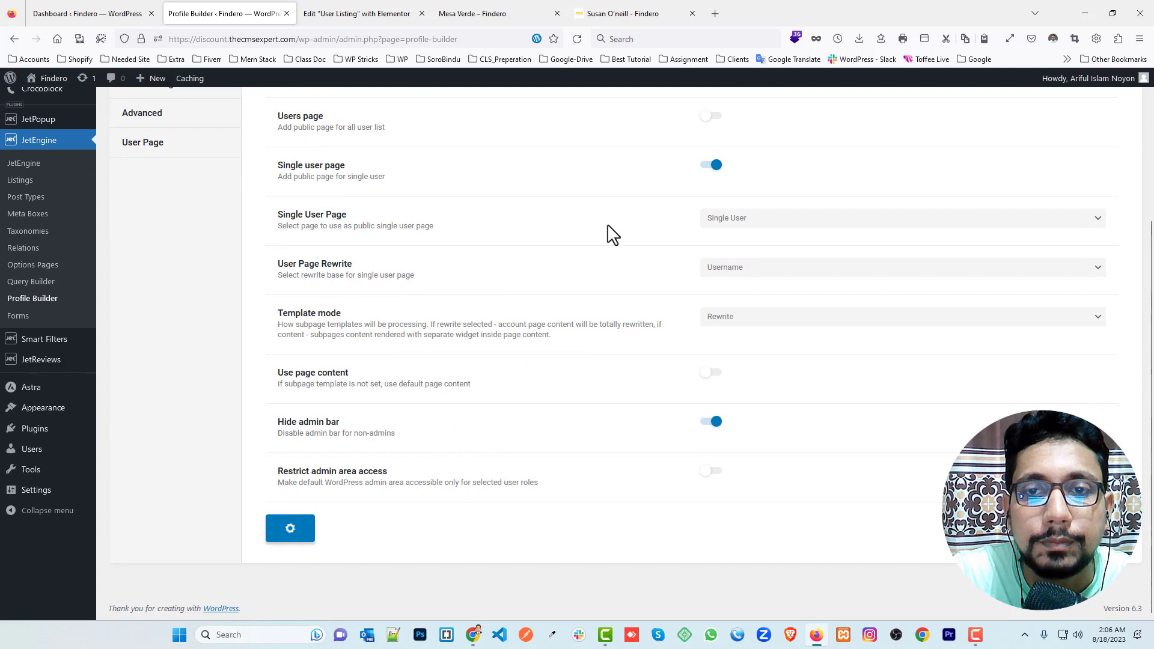
Step: Open the Profile Builder's User Page settings and collapse the Main subpage entry
scroll(577, 237, up, 5)
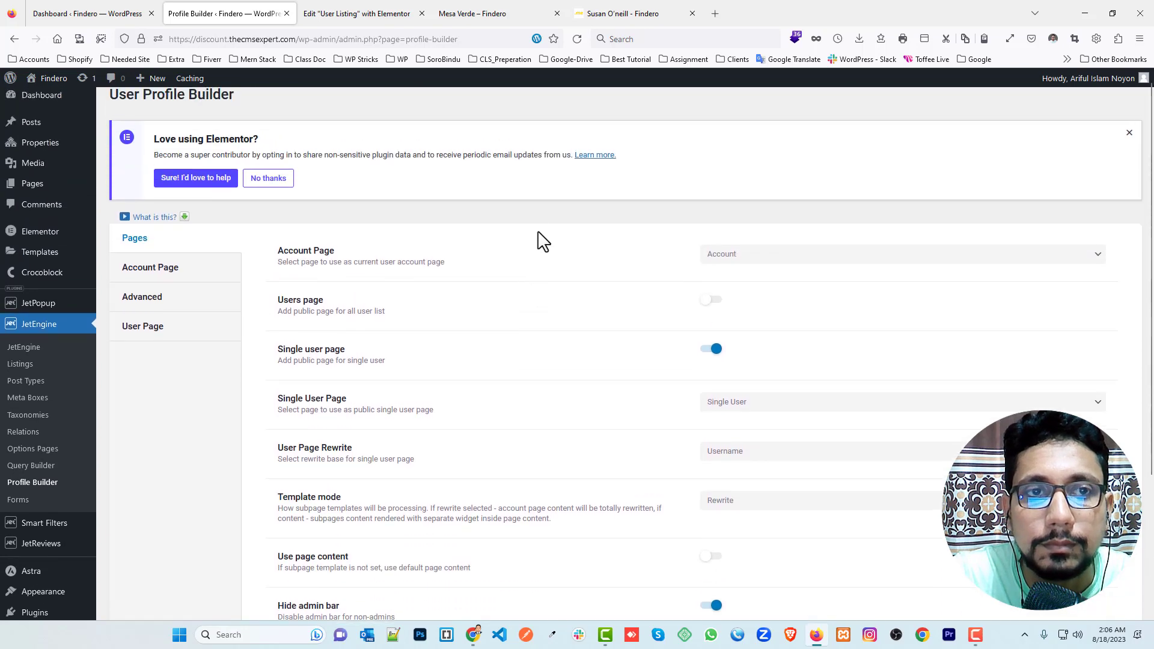
scroll(510, 240, down, 3)
scroll(510, 239, up, 3)
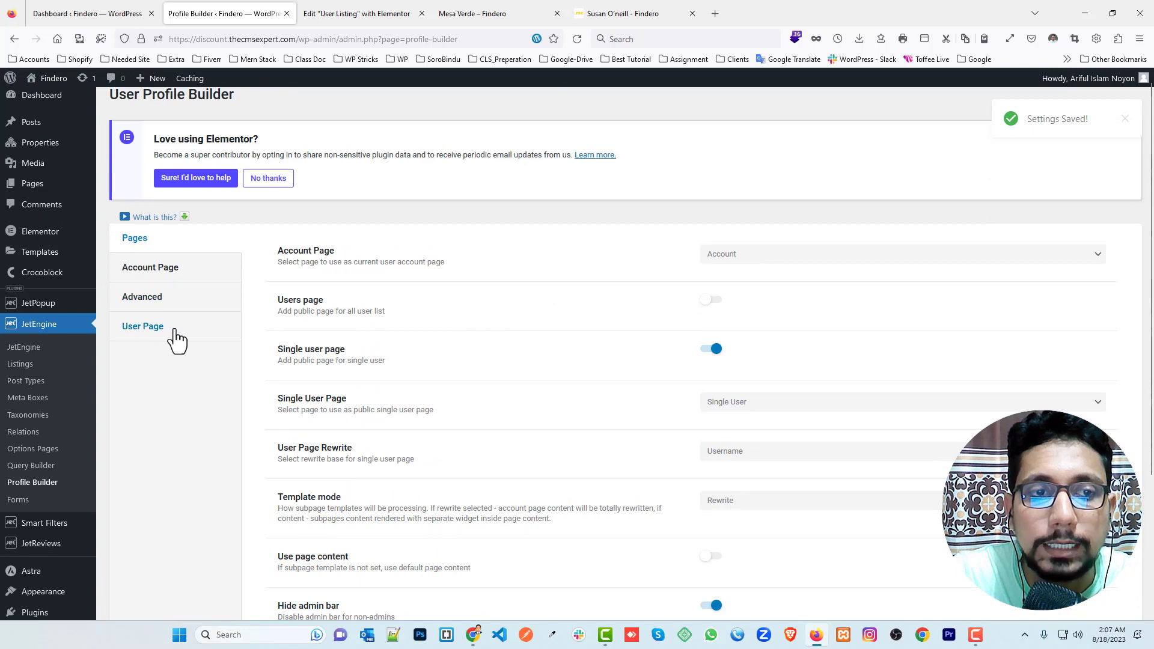
click(155, 340)
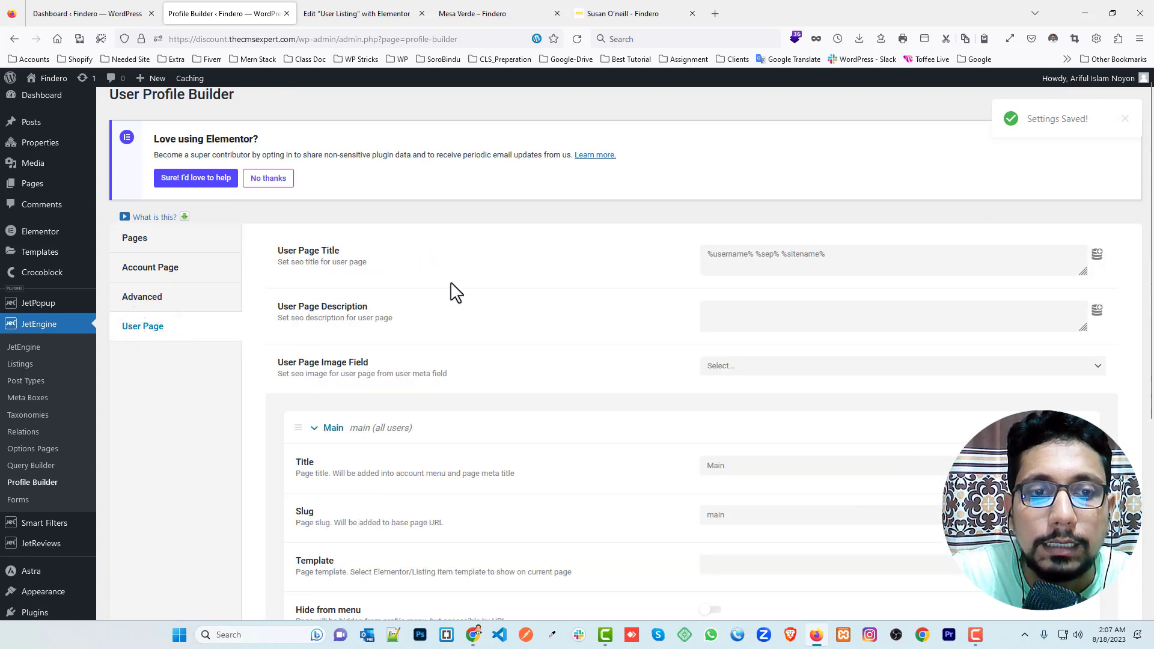
scroll(454, 292, down, 2)
scroll(455, 292, down, 1)
click(334, 244)
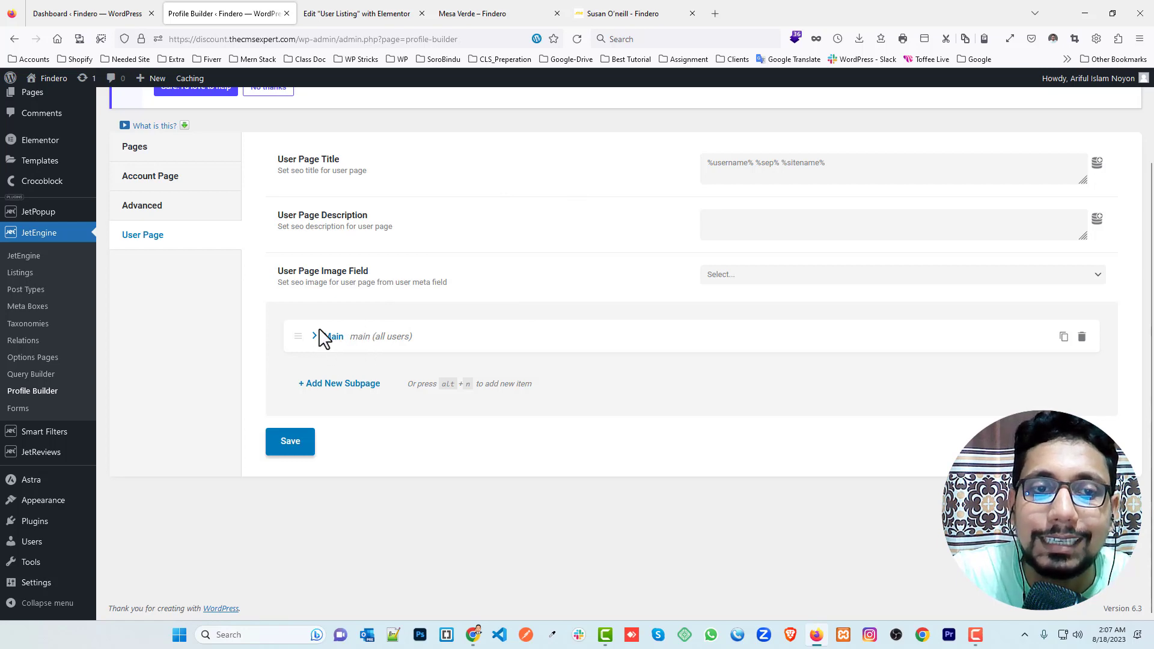
Step: Examine the demo agent page's profile details, contact info, and its Listing and Reviews sections
click(627, 12)
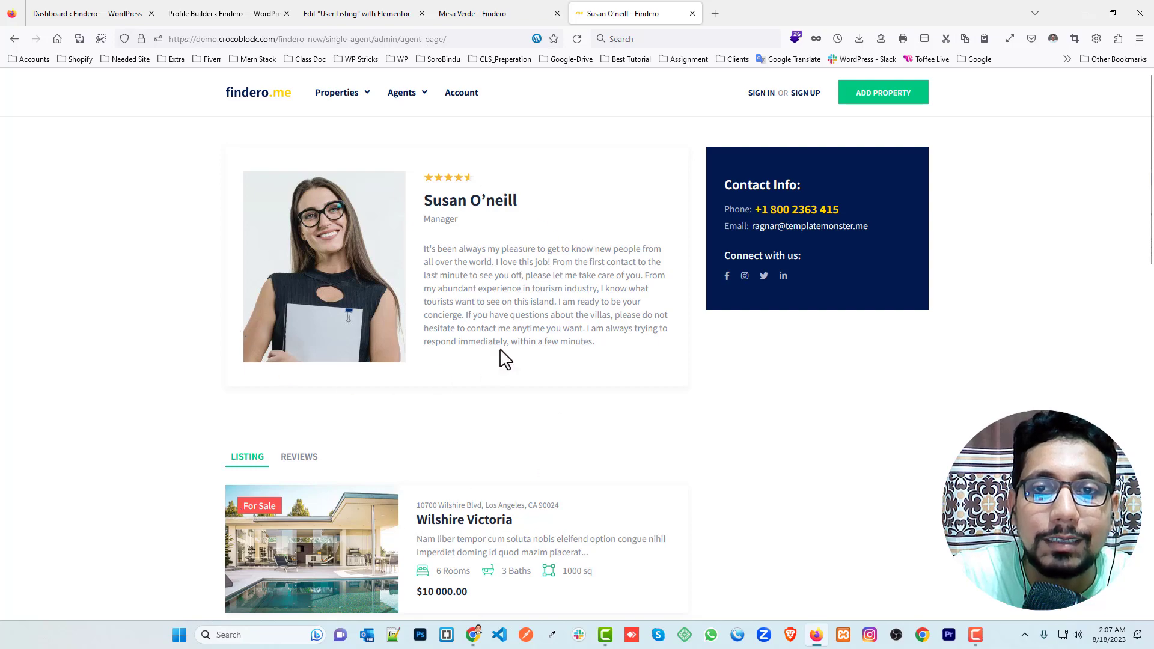
scroll(391, 237, down, 8)
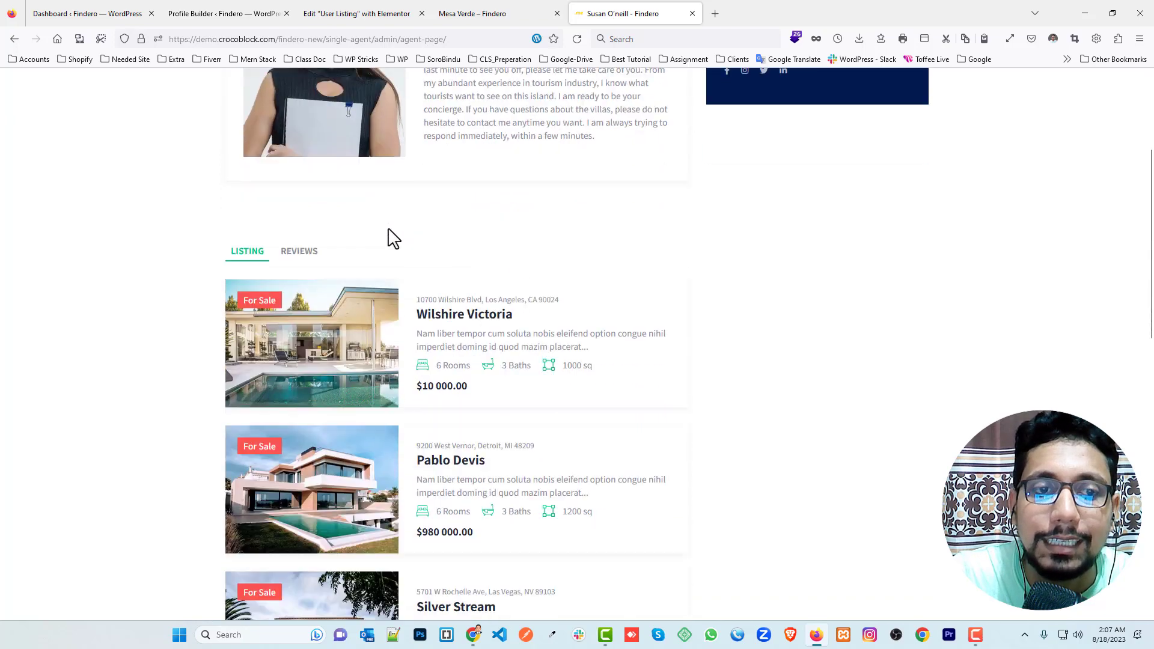
scroll(258, 348, up, 9)
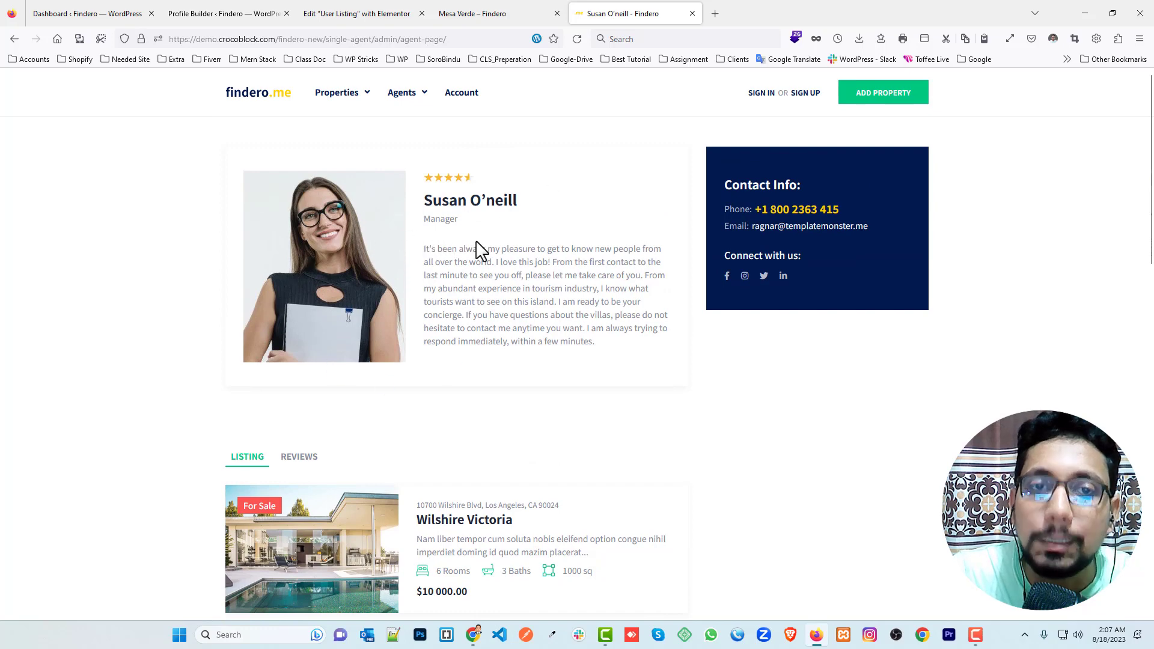
scroll(517, 249, down, 3)
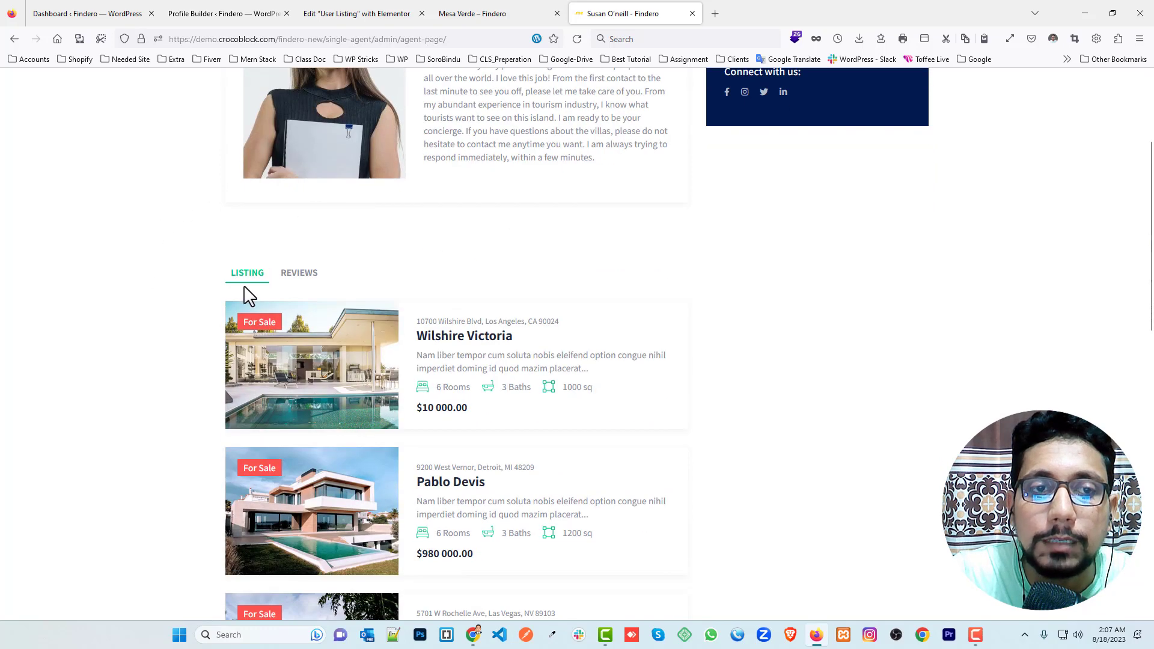
click(299, 272)
click(247, 272)
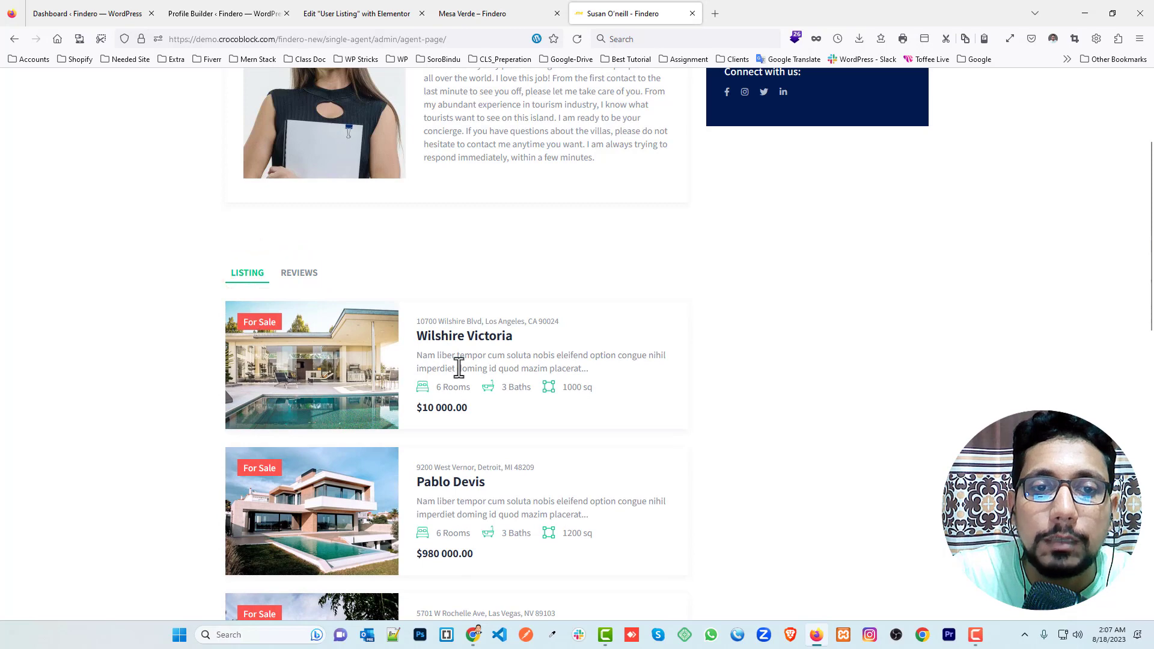
click(296, 272)
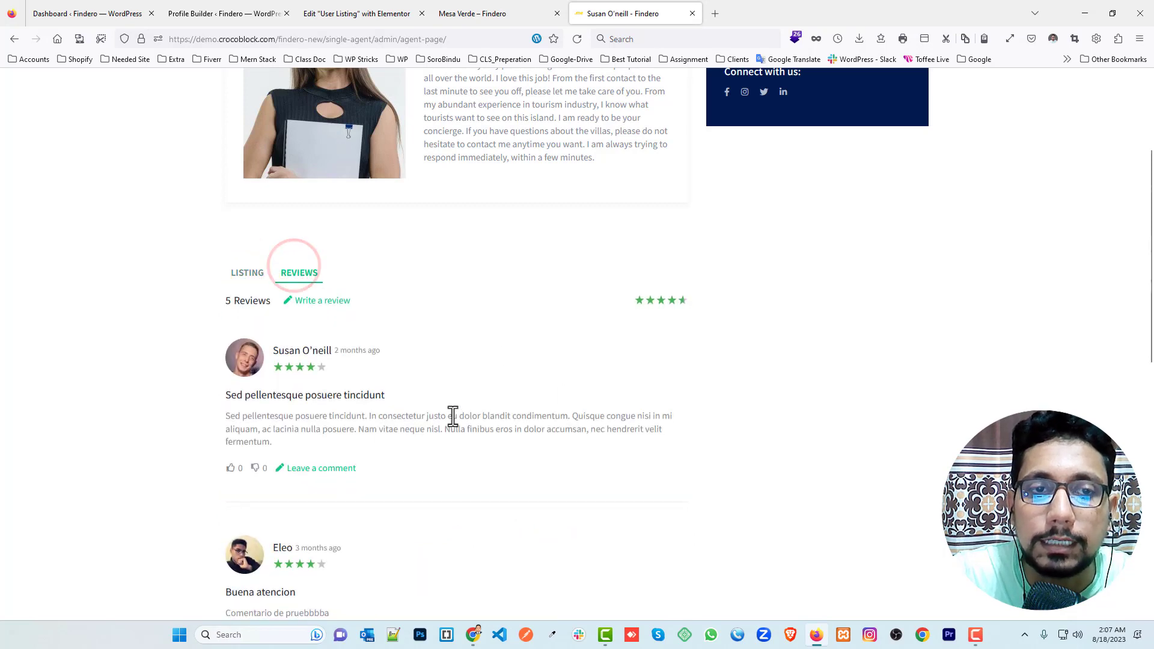
Step: Return from the demo agent page to the Profile Builder and review its Pages and User Page settings
click(247, 276)
scroll(517, 234, up, 3)
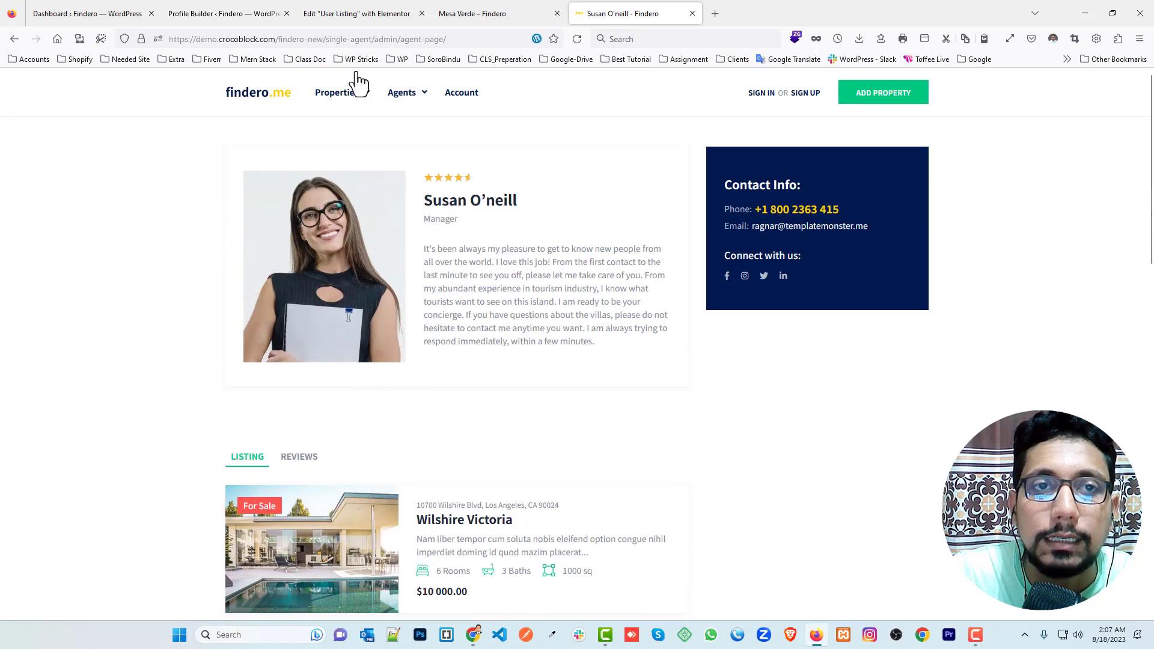
click(354, 14)
click(230, 13)
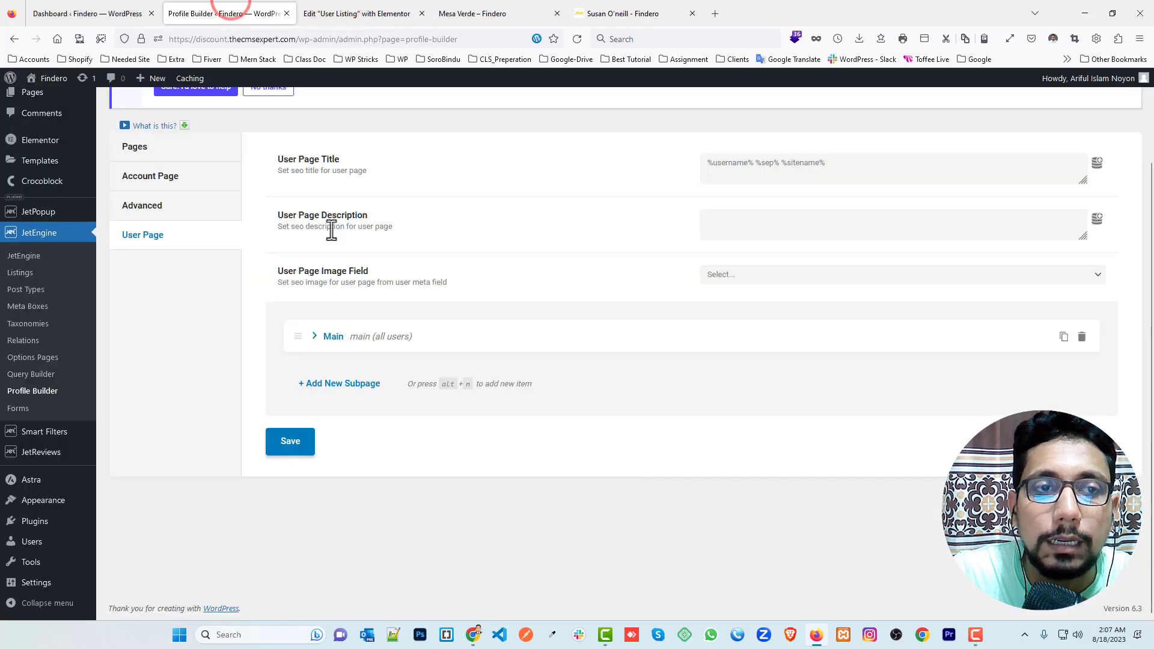
click(162, 179)
click(143, 146)
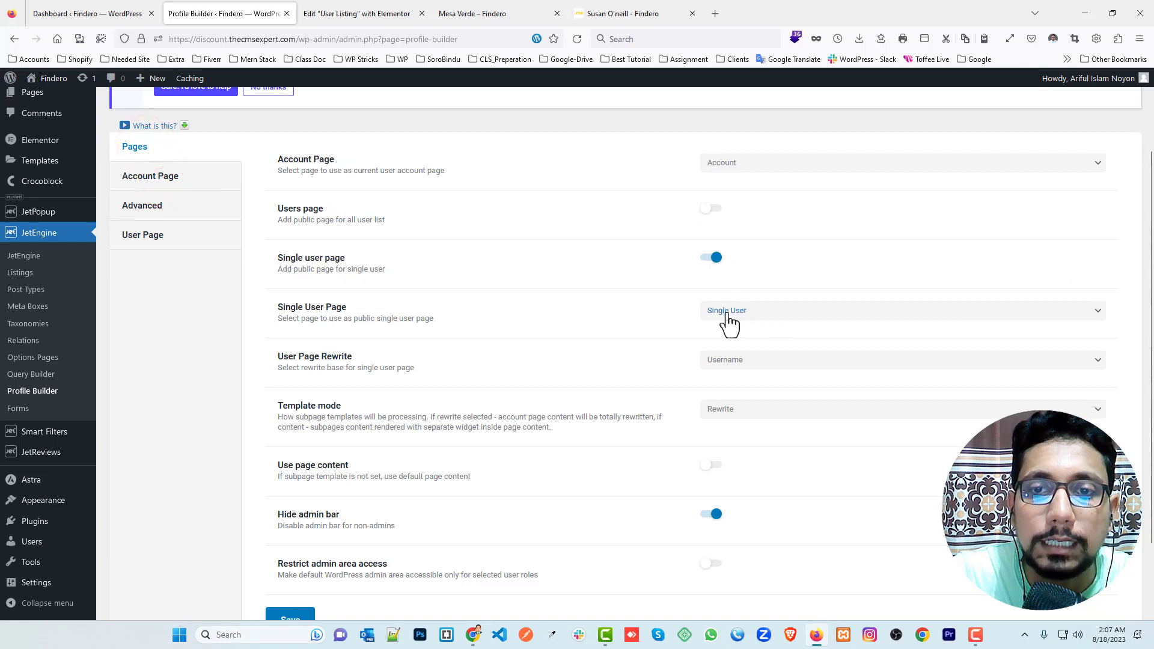
click(156, 235)
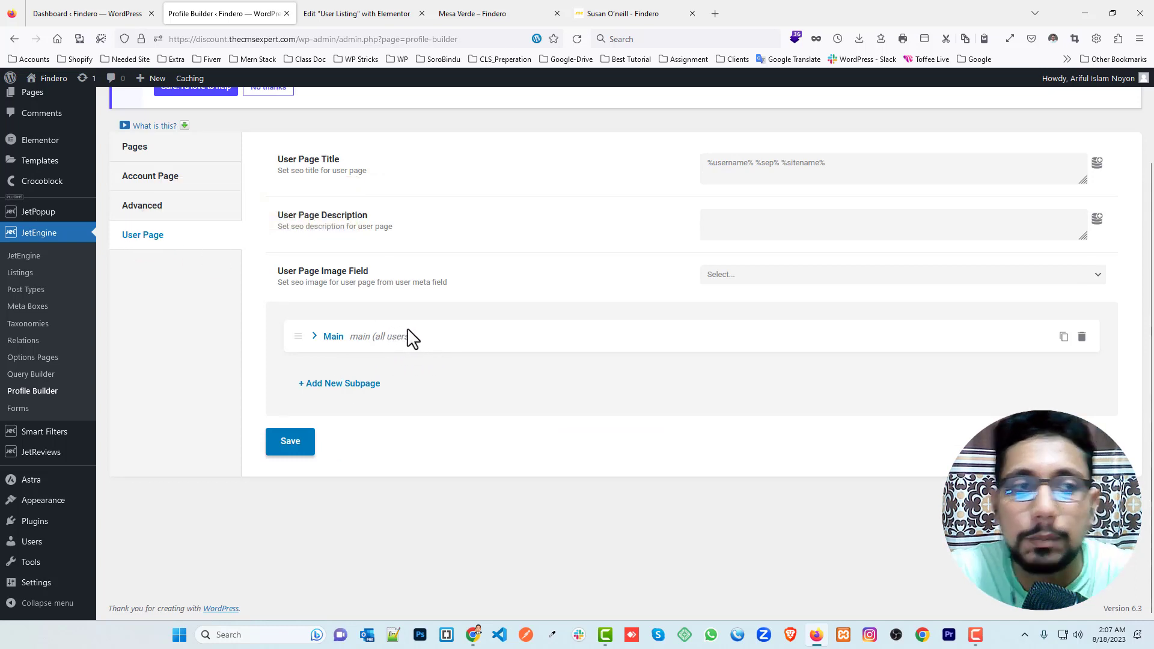
Step: Open the list of saved Elementor templates in a new browser tab
mouse_move(57, 170)
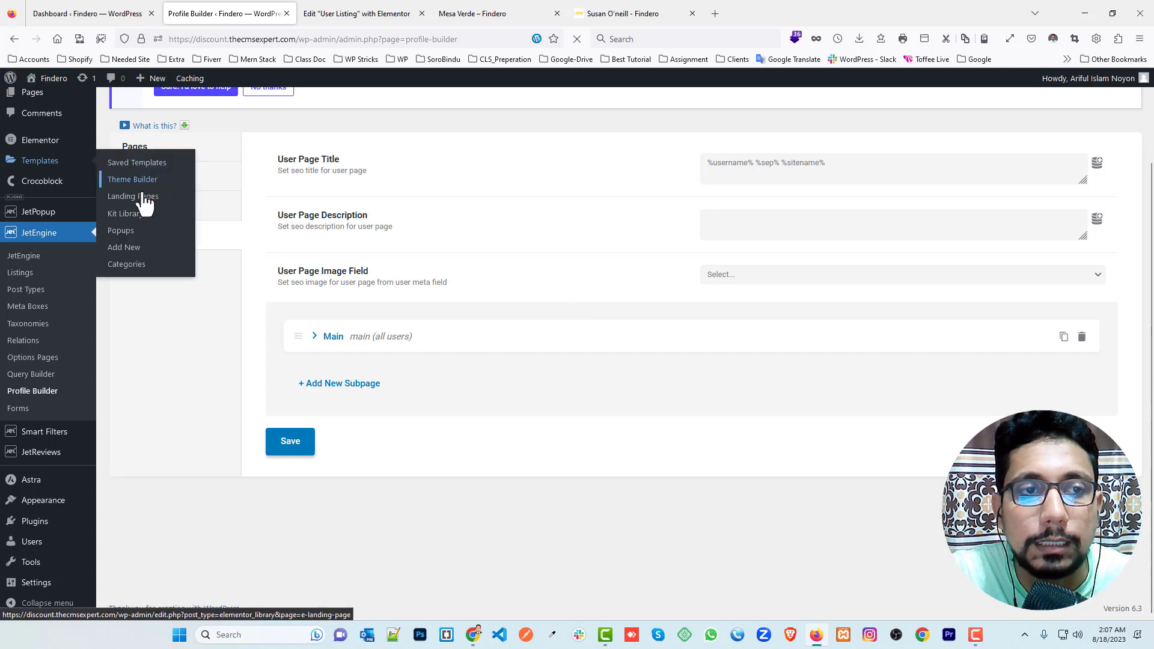
click(143, 215)
middle_click(145, 164)
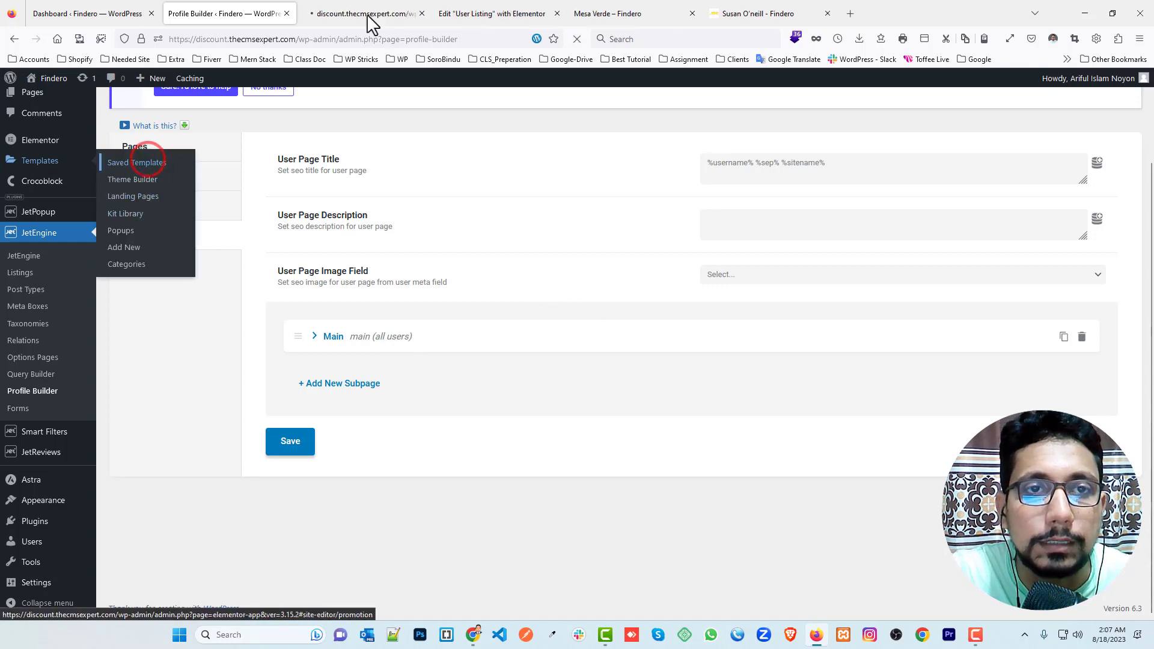
click(363, 14)
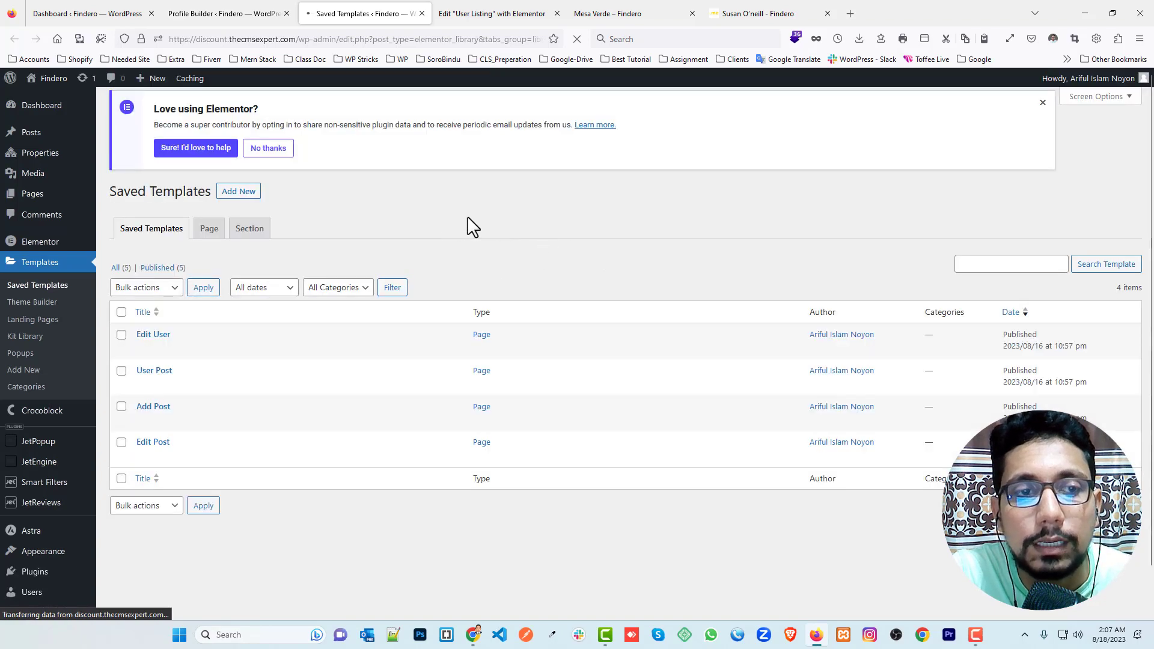
Step: Create a new Elementor template of type Page named "For UserSingle Page"
click(256, 102)
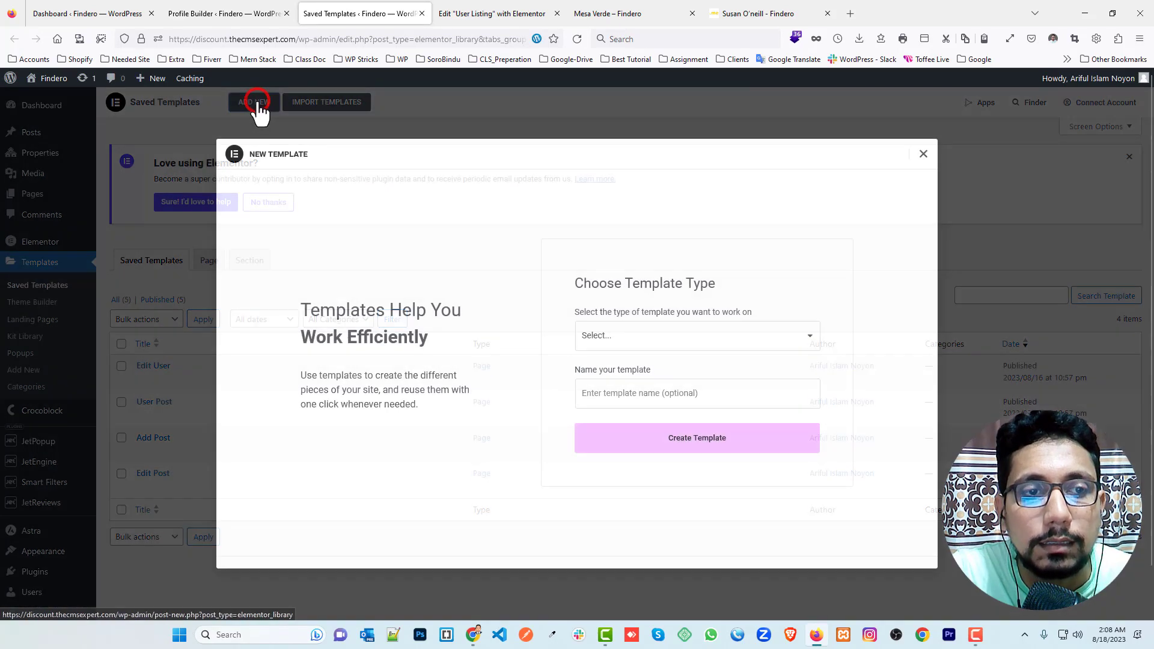
click(618, 332)
click(619, 392)
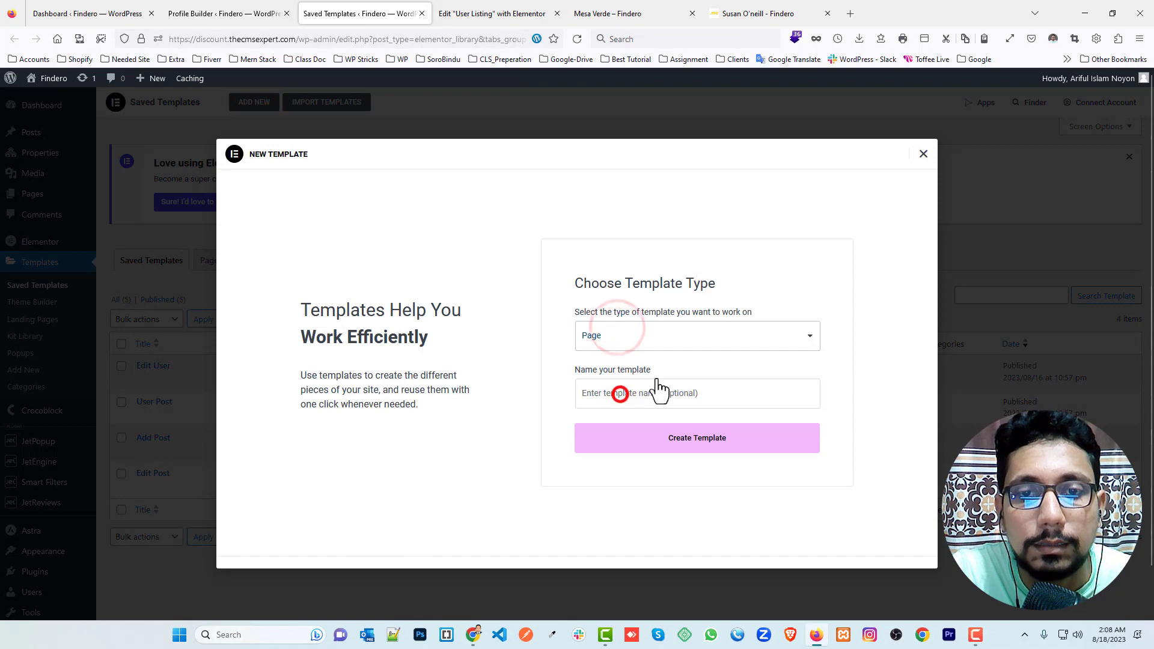
click(621, 395)
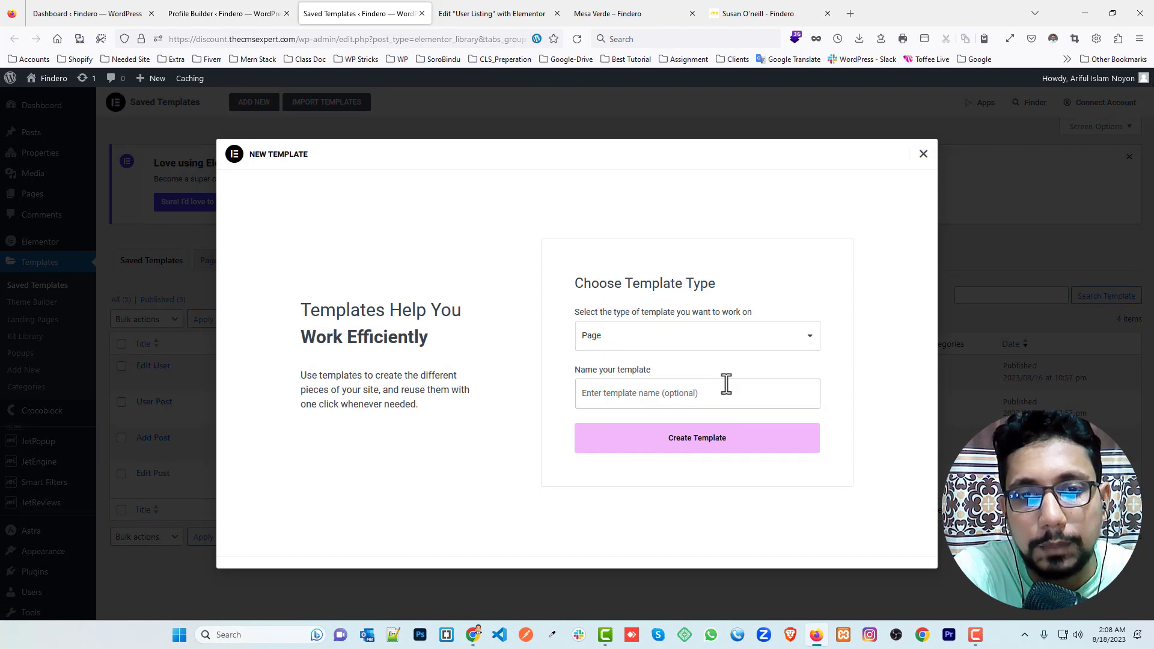
text(f)
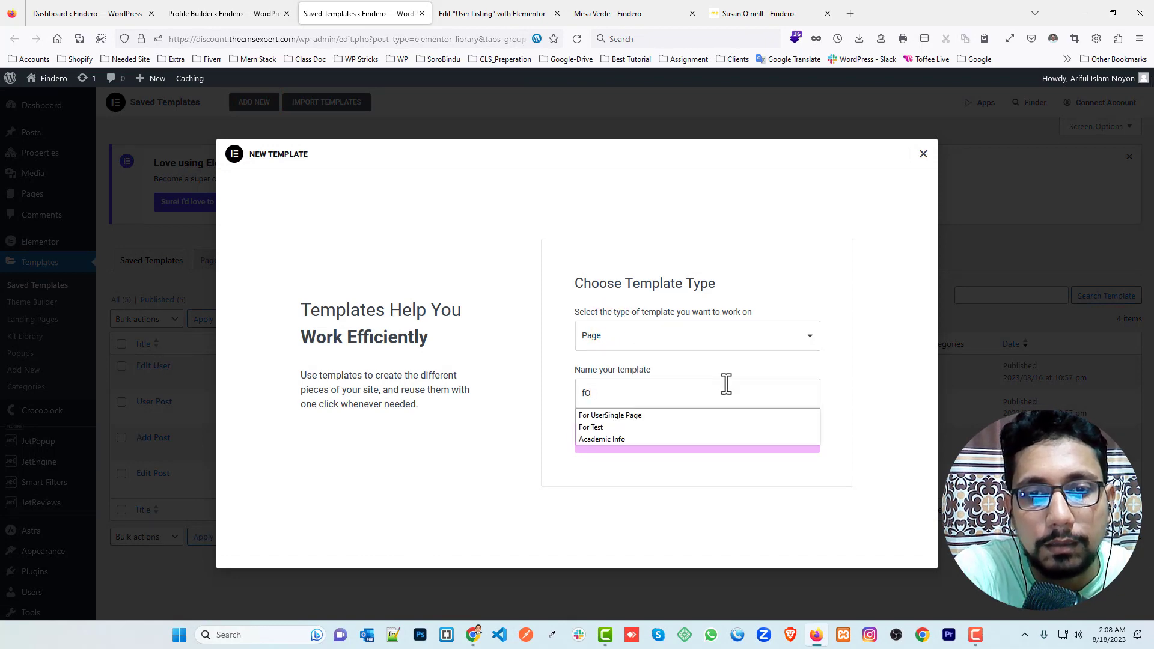
click(672, 414)
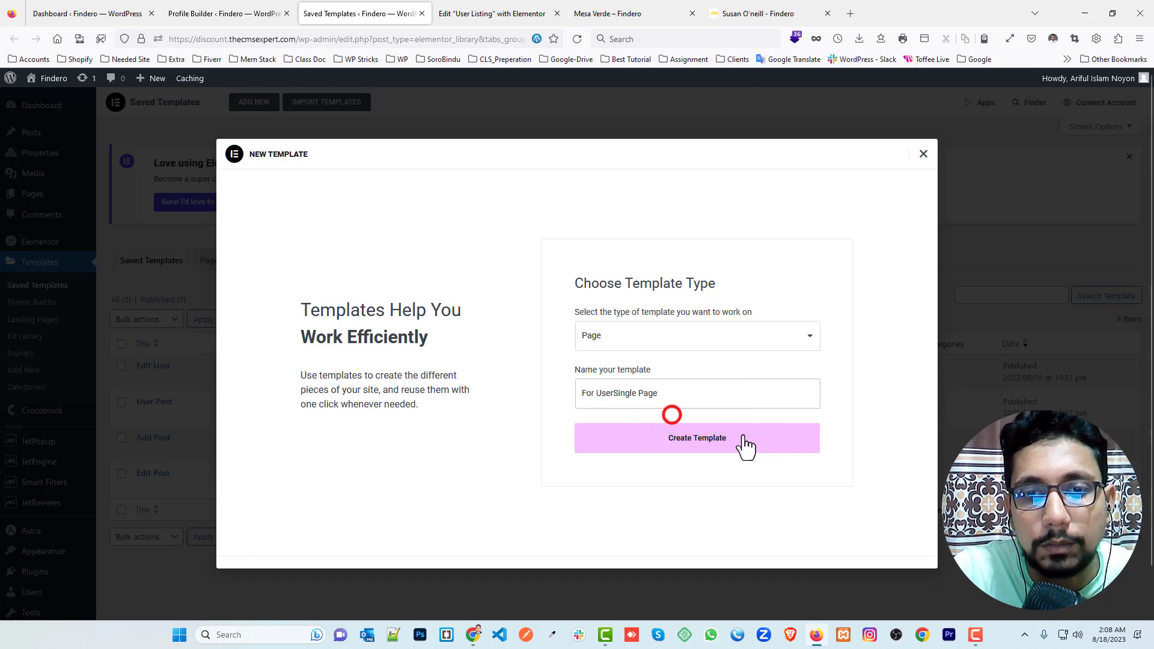
click(743, 443)
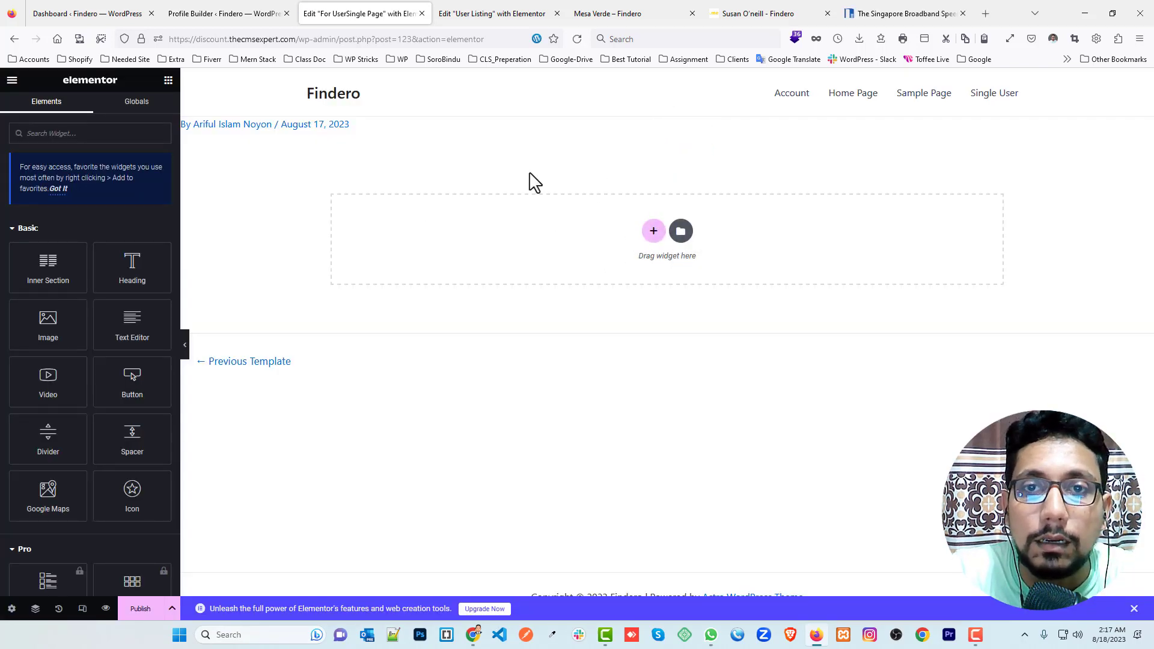
Step: Review the demo agent page's layout again, including its contact box, property listings and reviews
click(766, 12)
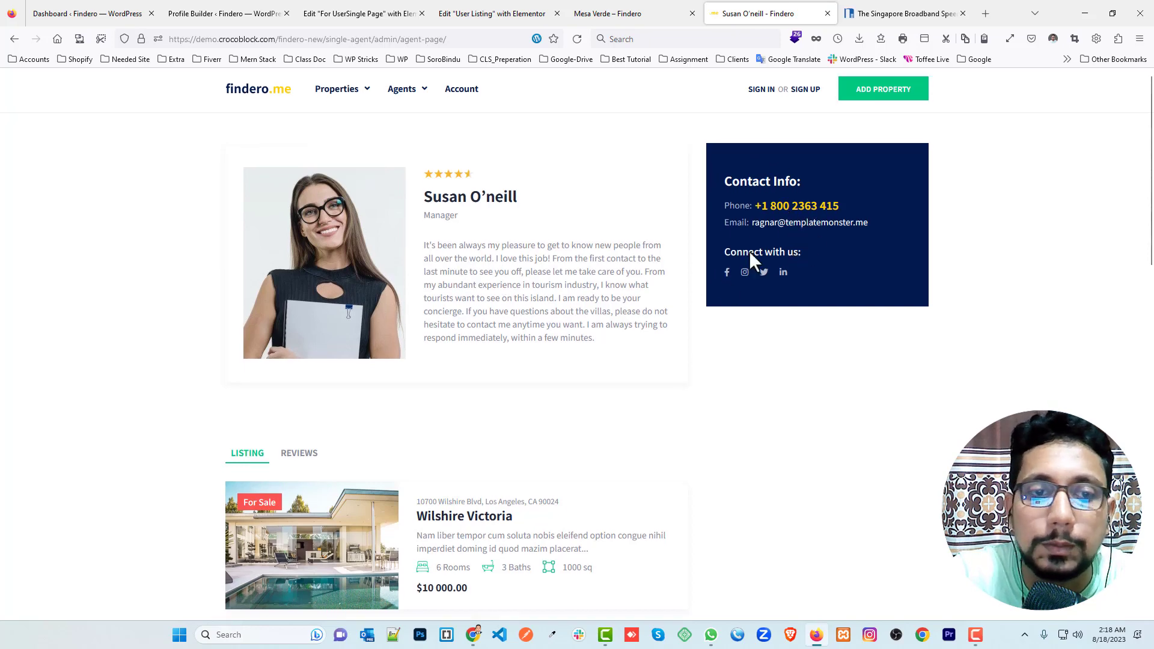
scroll(313, 244, down, 4)
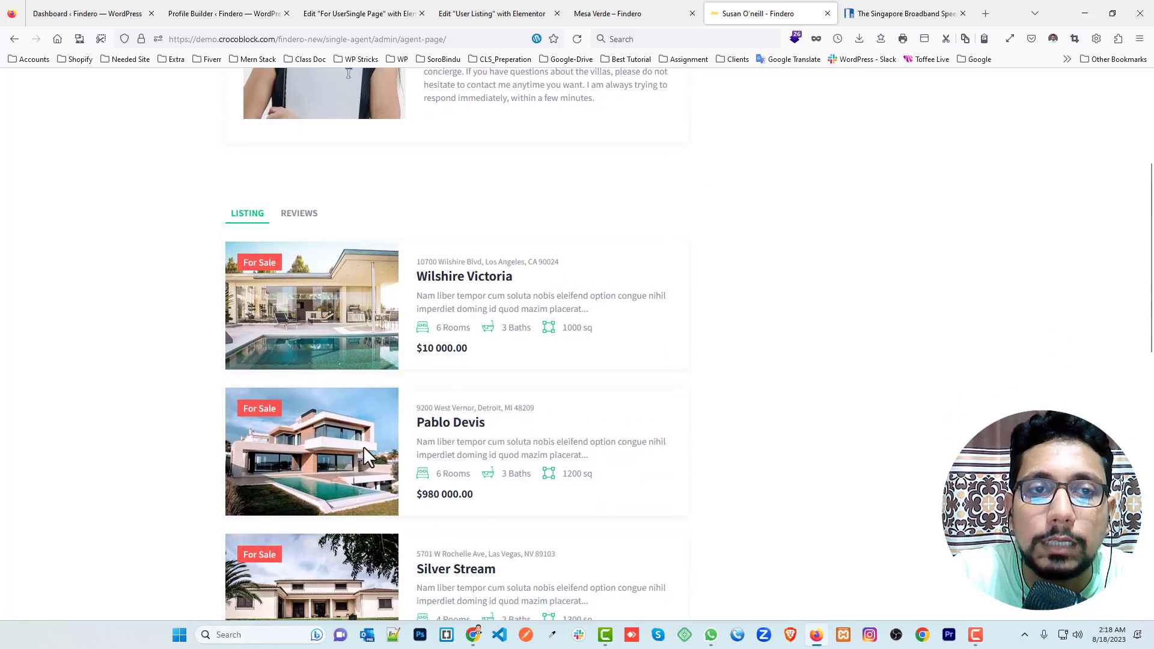
scroll(336, 373, up, 1)
click(298, 278)
scroll(391, 337, down, 1)
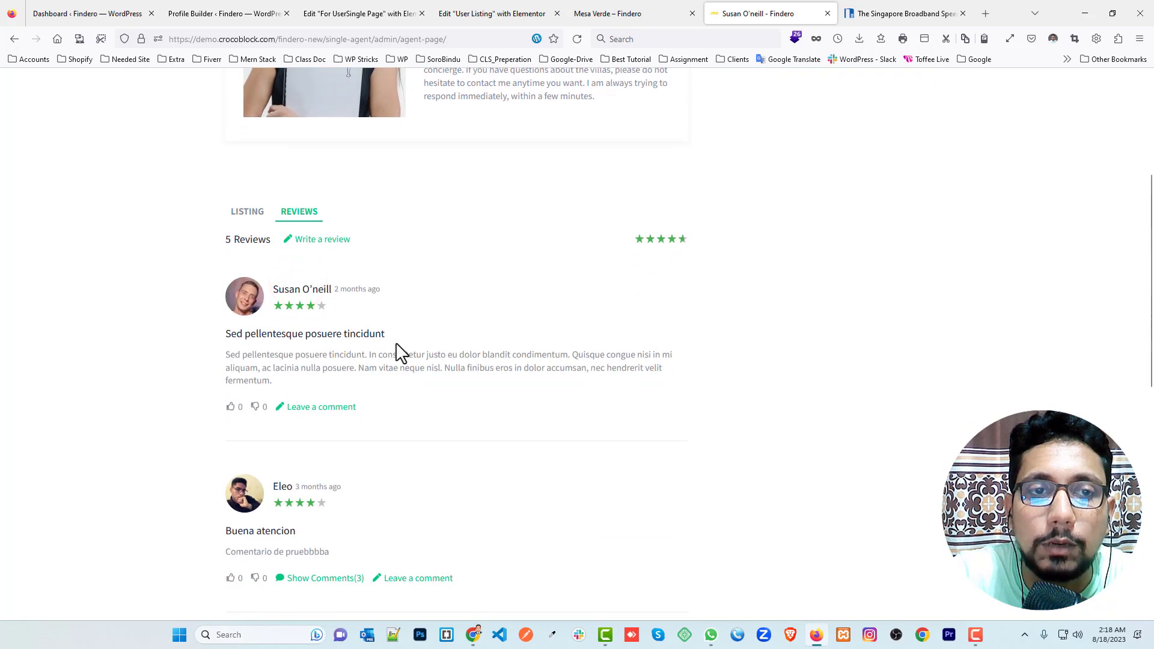
click(255, 211)
scroll(383, 268, up, 3)
scroll(455, 310, up, 1)
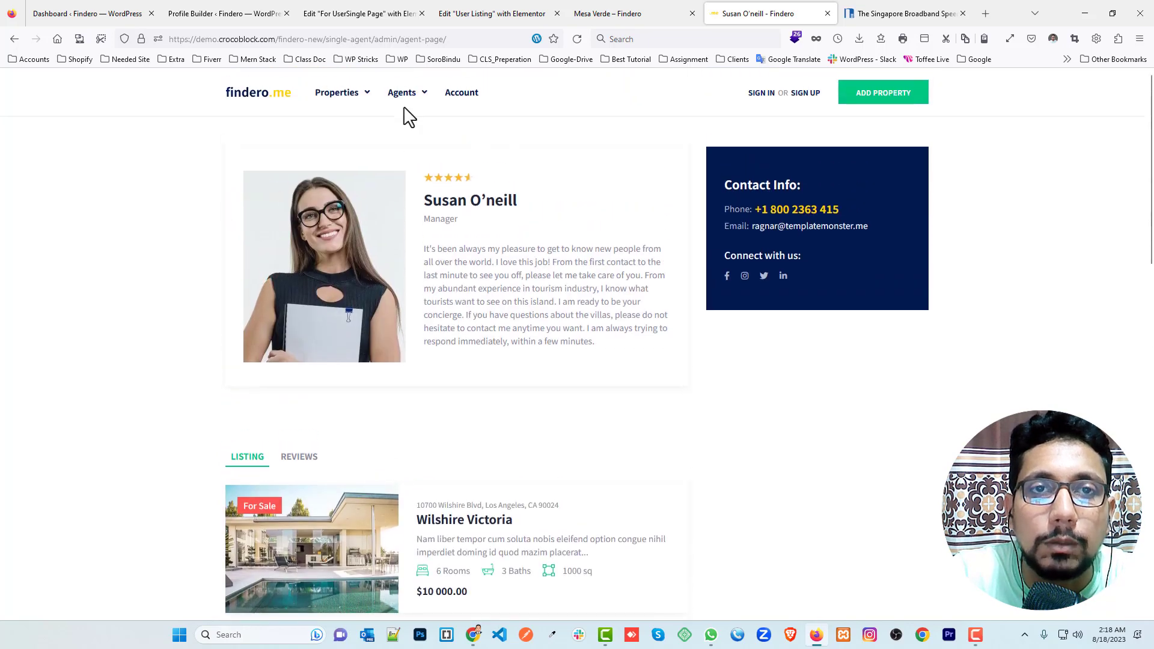
Step: Add a two-column section to the For UserSingle Page template and set its second column's width to 30%
click(352, 12)
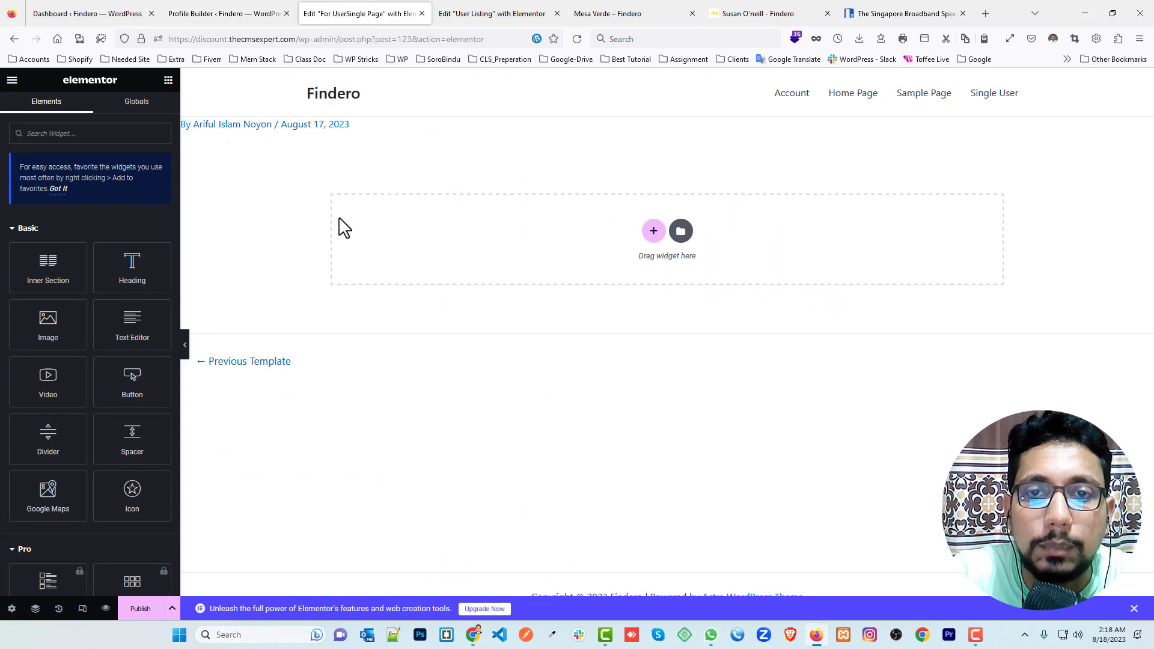
click(653, 231)
click(579, 258)
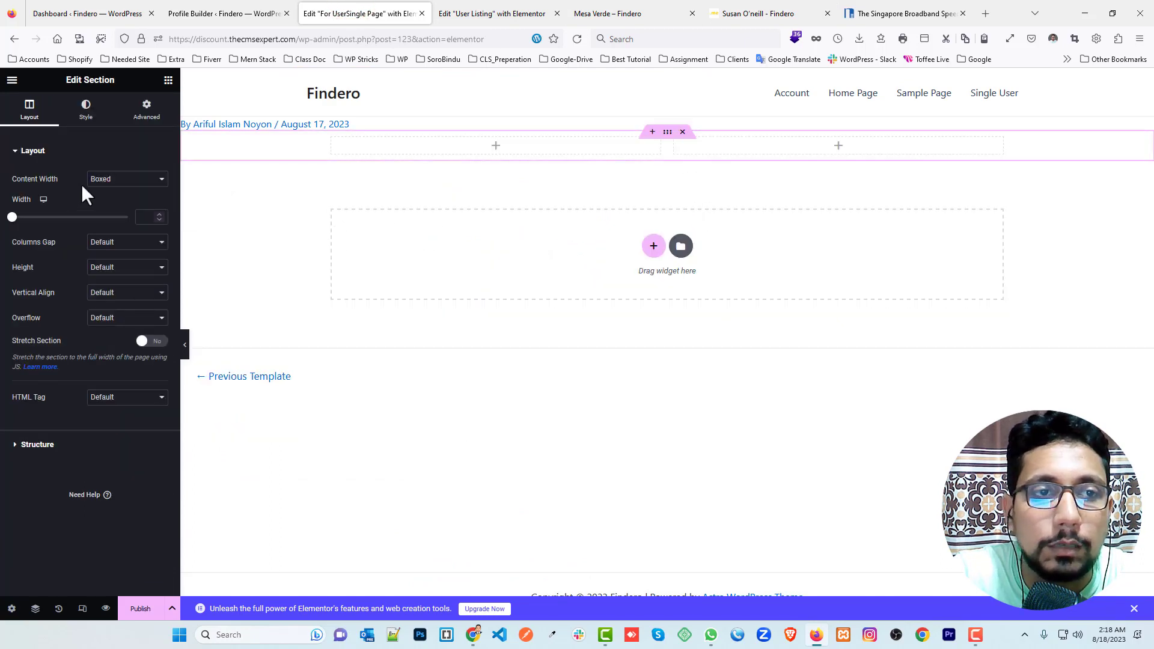
click(672, 146)
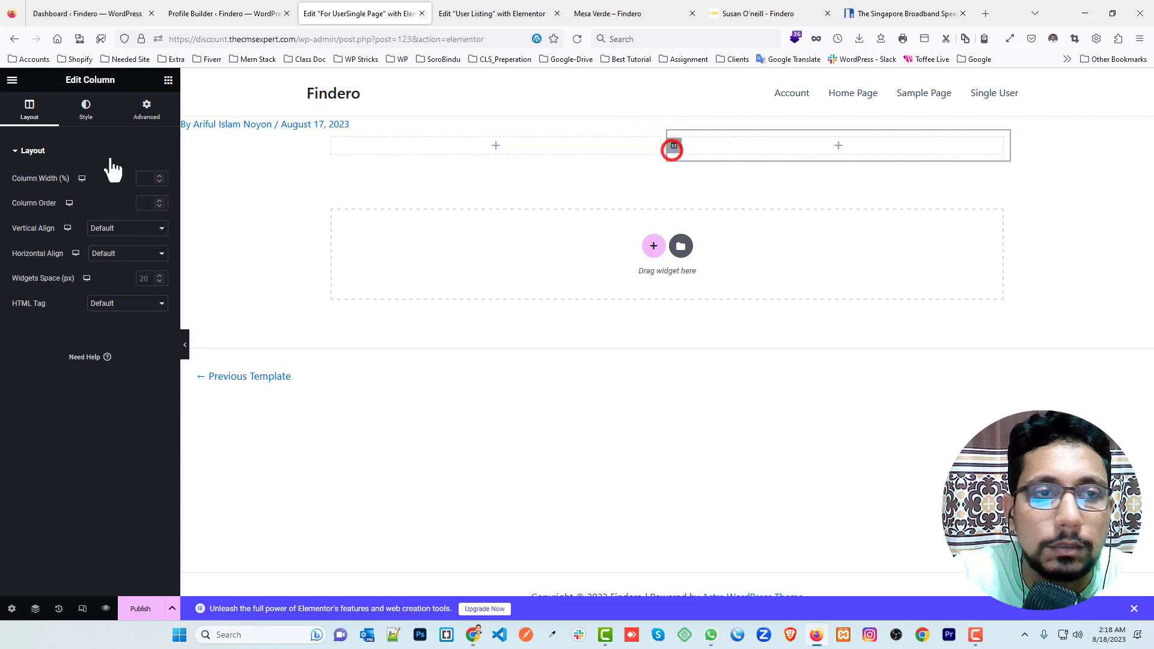
click(158, 177)
drag(153, 178, 137, 178)
text(30)
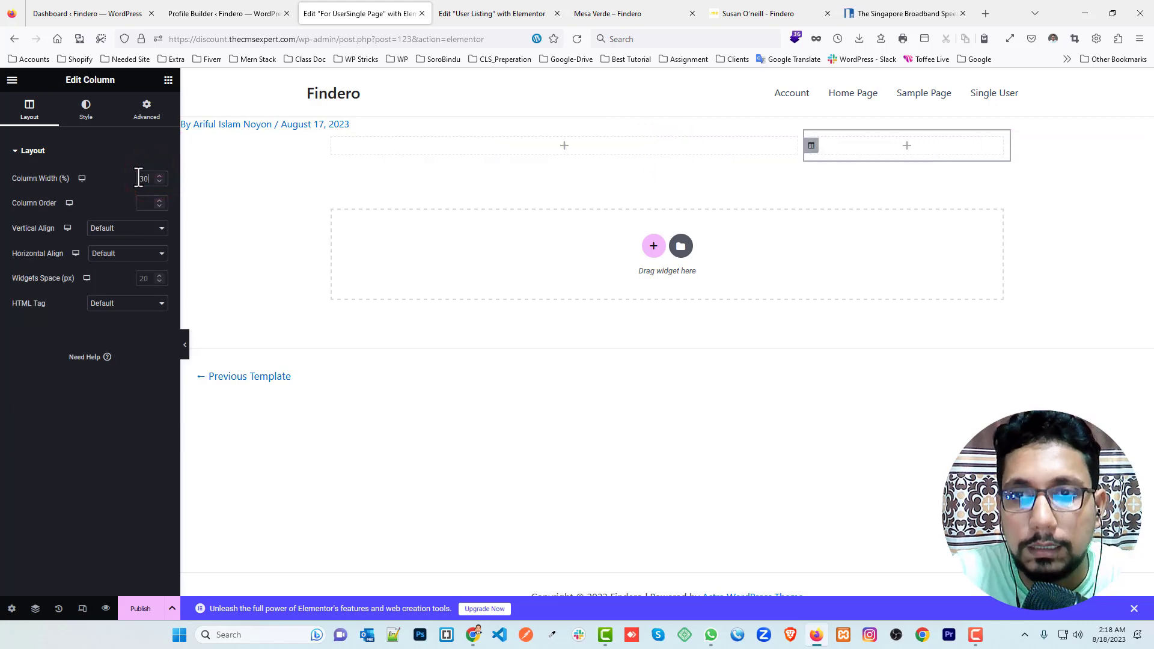
Step: Place a Dynamic Image widget in the wider column and set its source to the Image user meta field
click(565, 145)
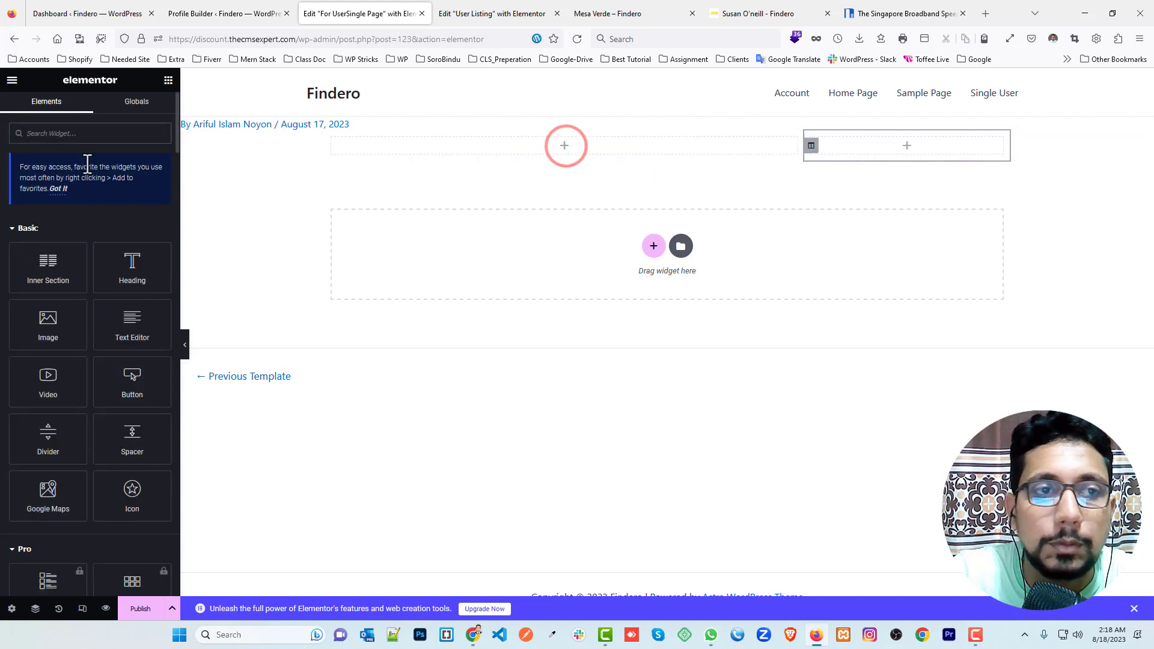
click(65, 133)
text(d)
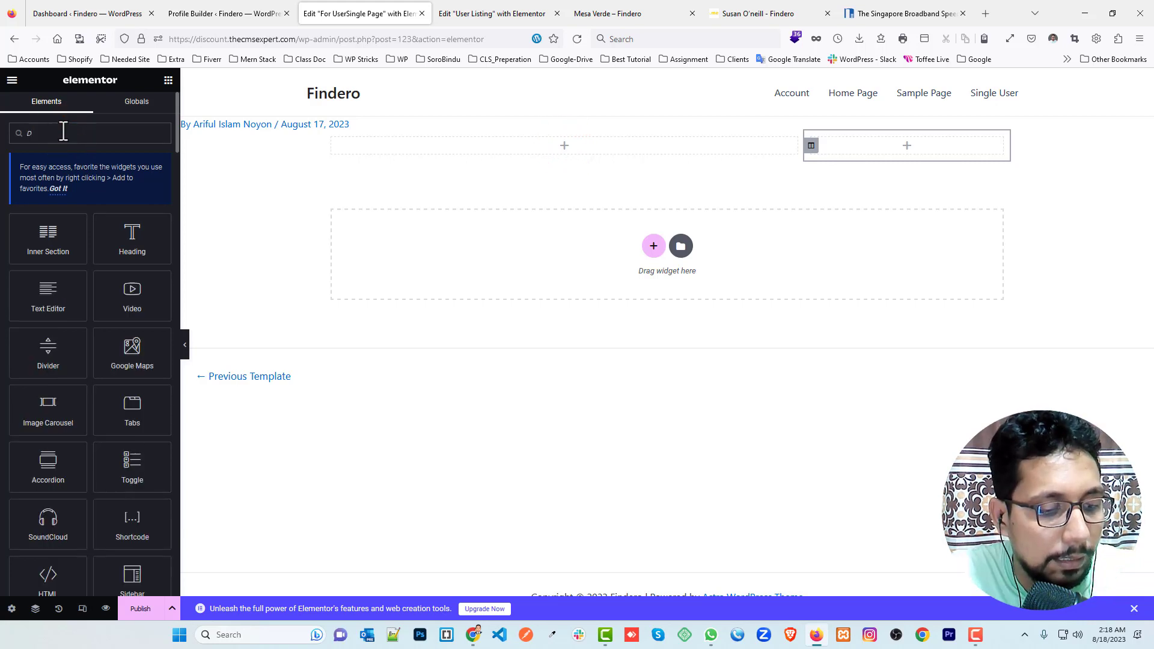
text(yn)
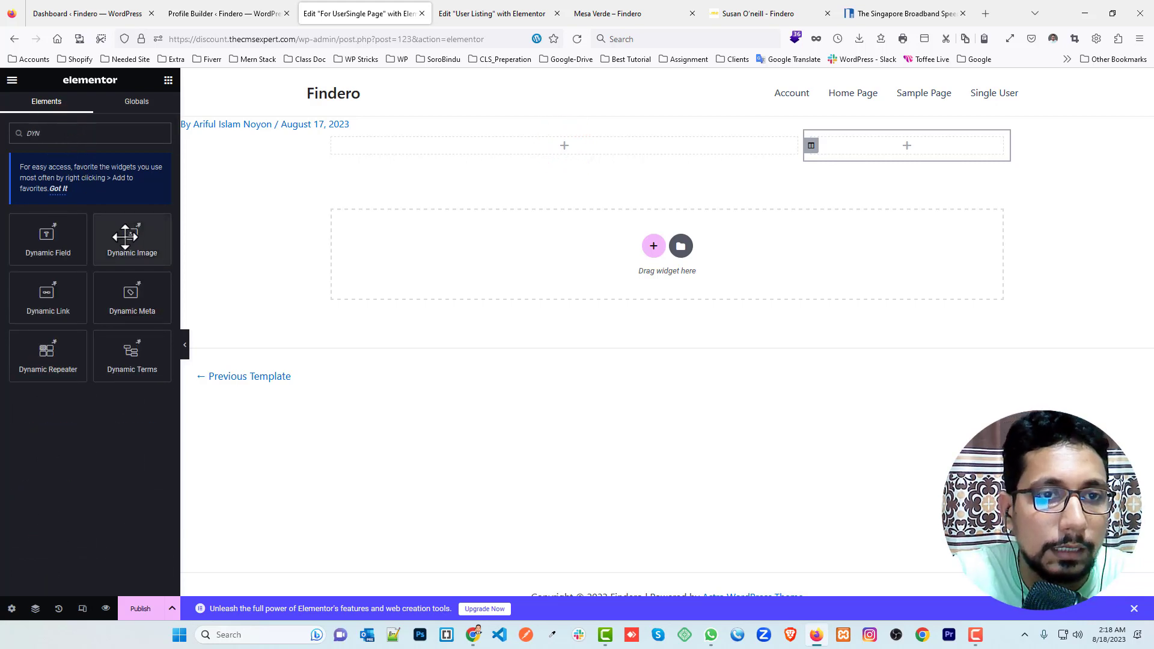
drag(125, 236, 582, 146)
click(126, 179)
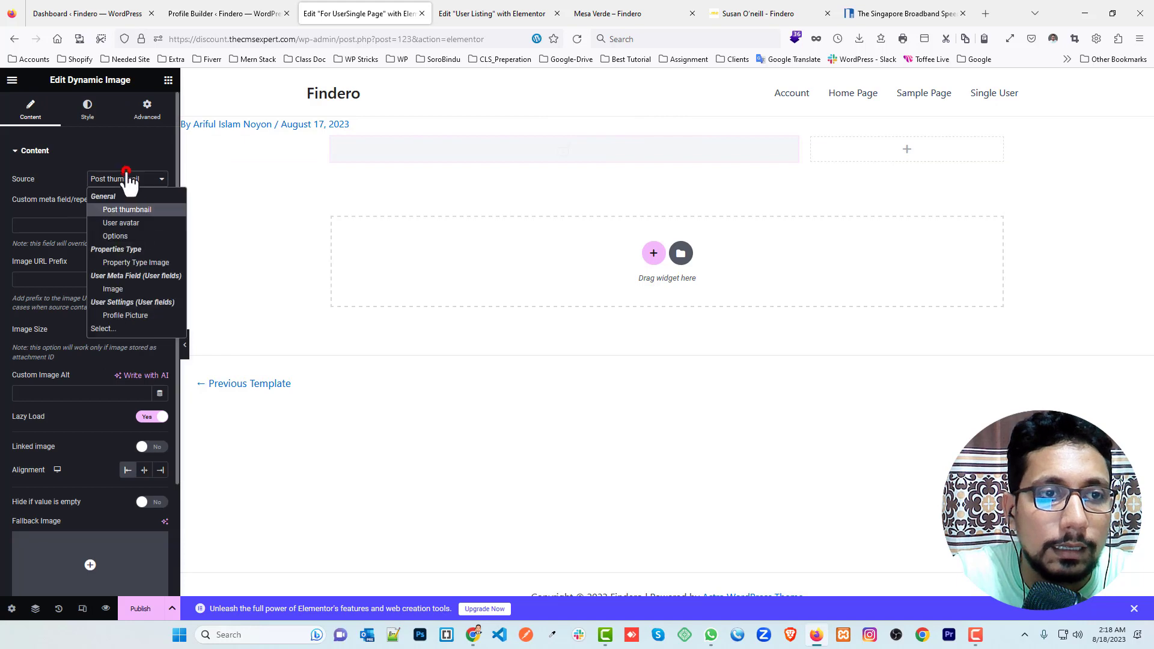
click(114, 289)
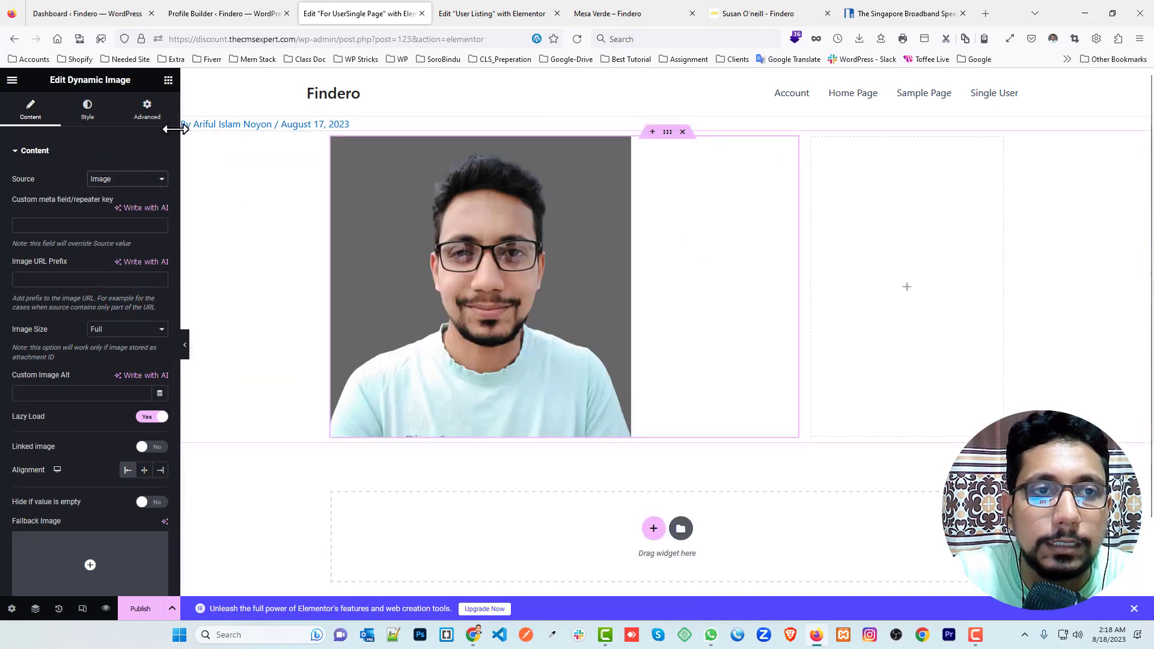
Step: Add a Dynamic Field widget below the profile image and set its object field to Display Name
click(168, 80)
click(106, 135)
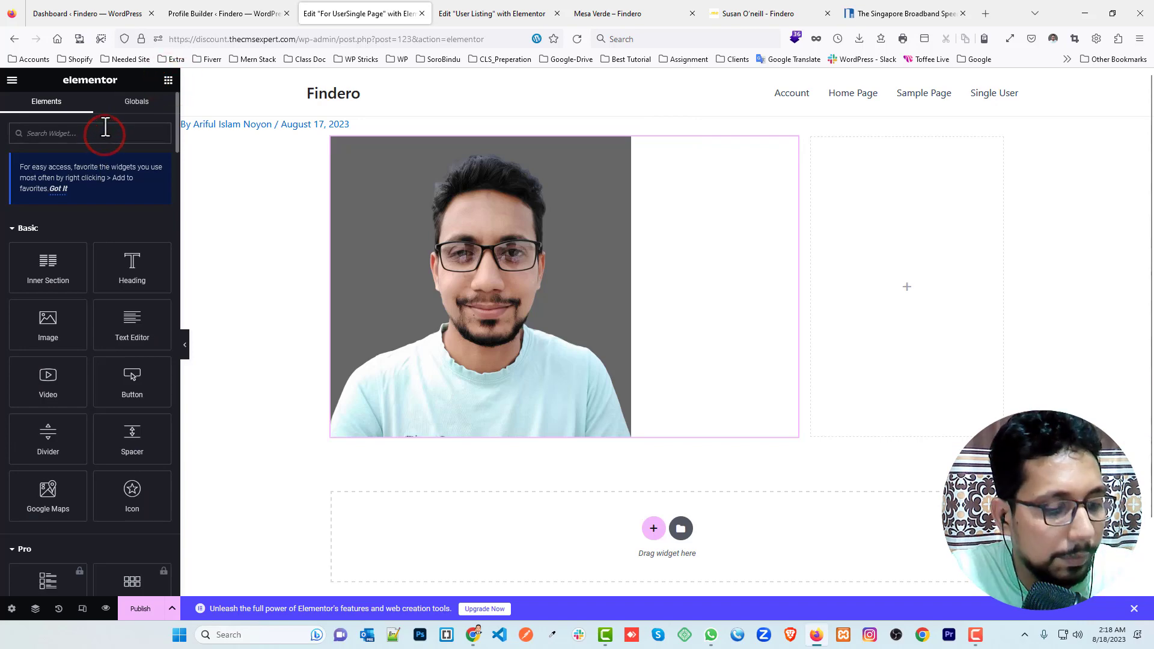
text(DYN)
drag(105, 240, 447, 445)
click(100, 207)
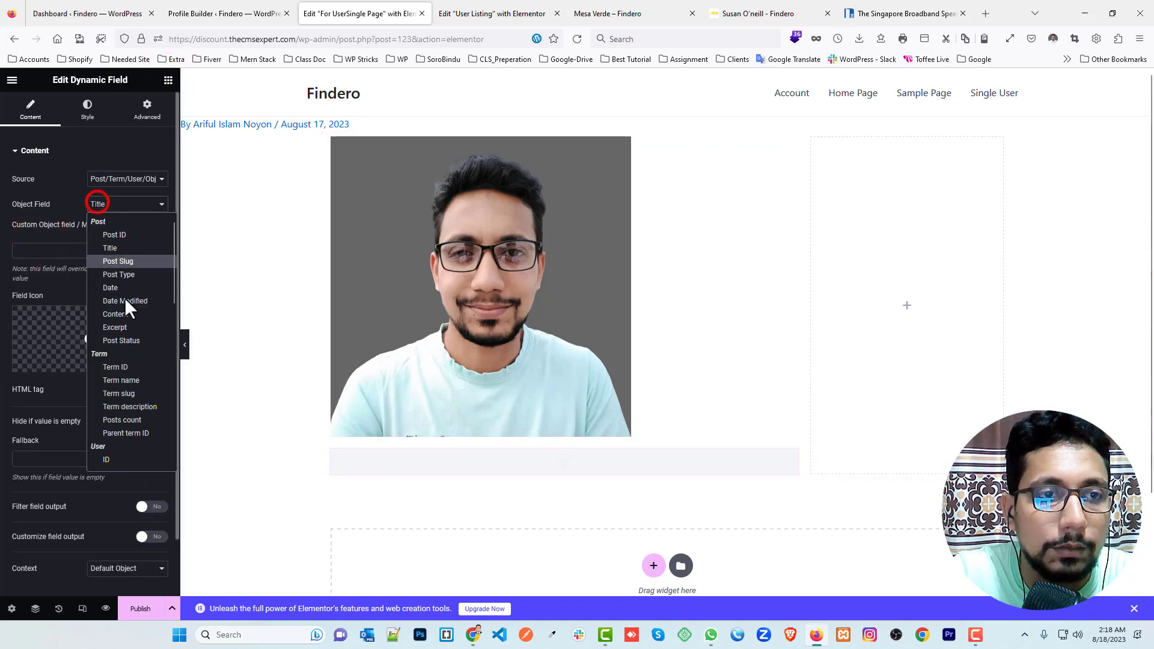
scroll(132, 363, down, 10)
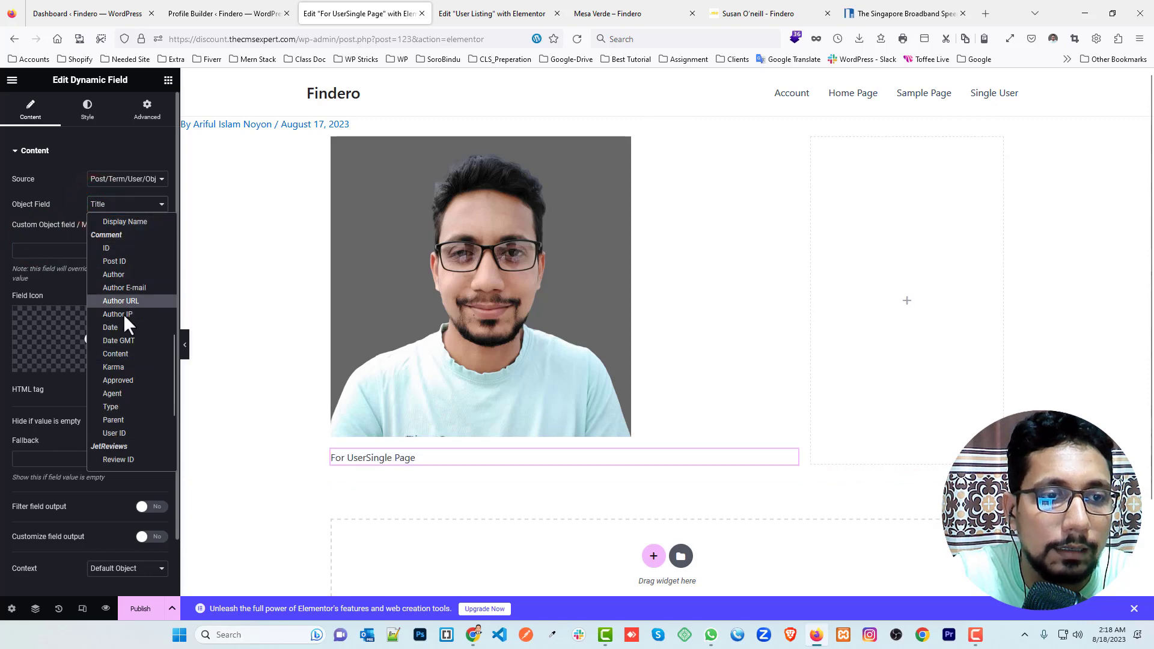
click(146, 224)
scroll(480, 373, down, 2)
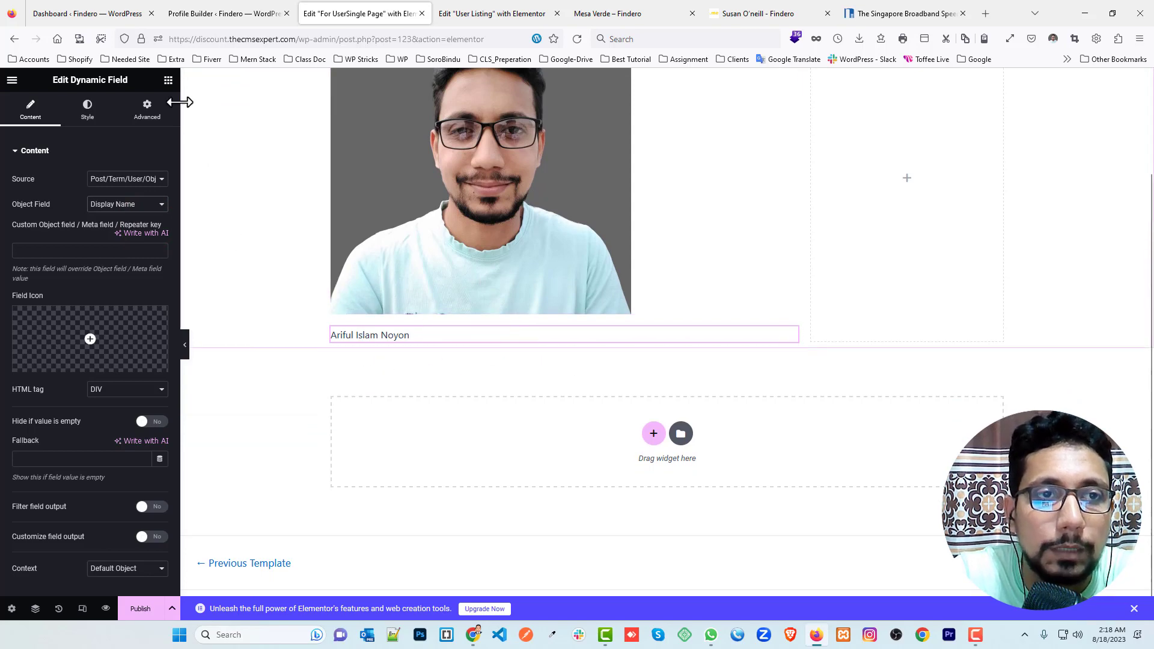
Step: Add a two-column section below the profile section and delete its second column
click(654, 434)
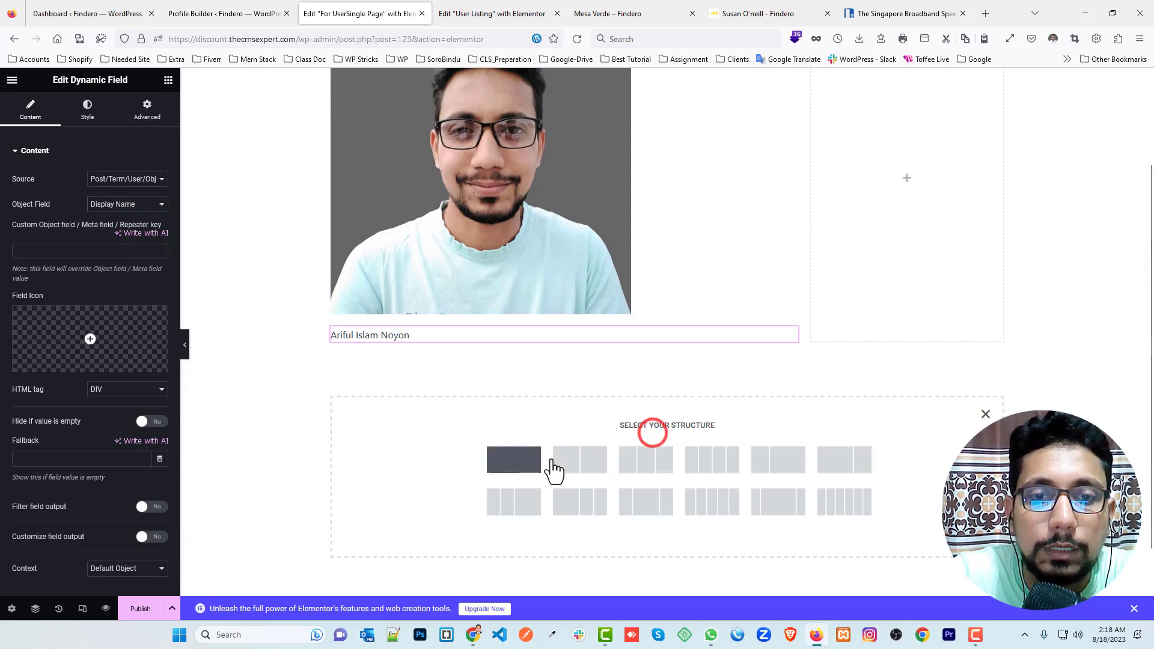
click(582, 460)
right_click(674, 371)
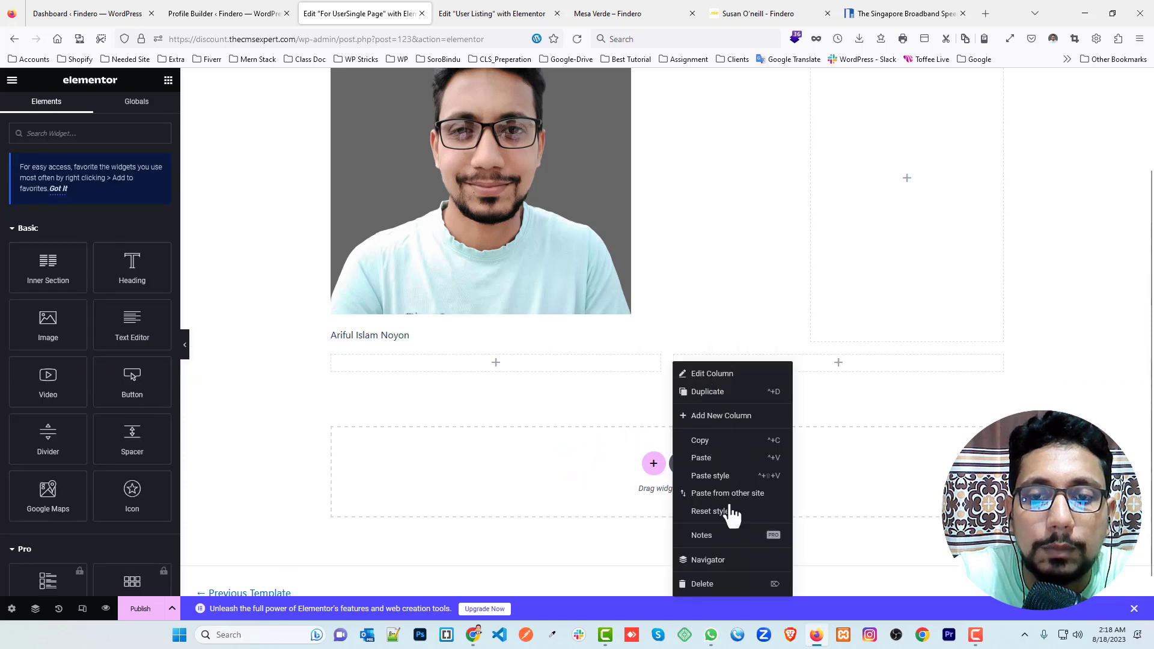
click(721, 587)
Step: Check how the demo agent page arranges its Listing and Reviews area, and return to the template editor
click(715, 12)
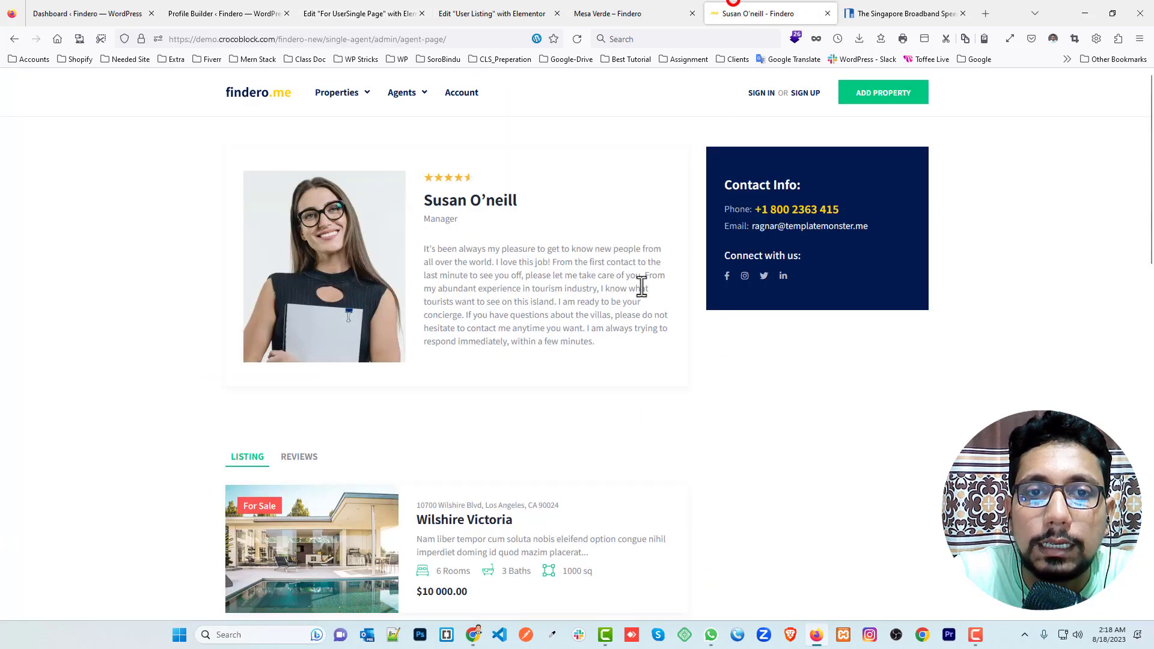
scroll(503, 445, down, 2)
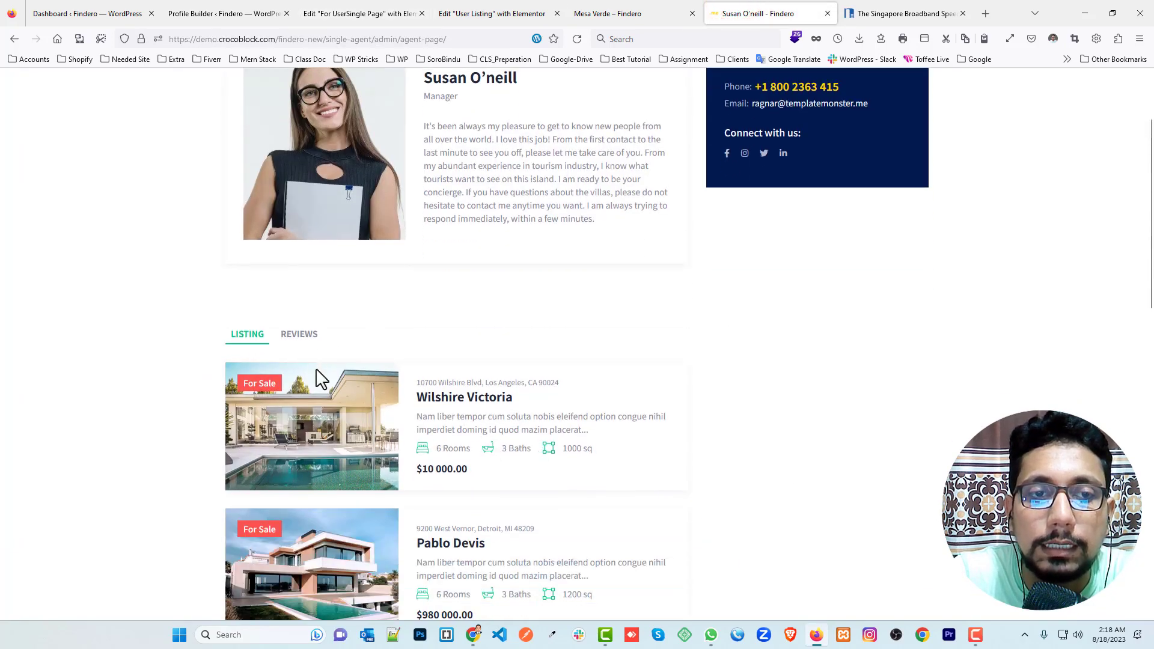
click(499, 13)
click(392, 7)
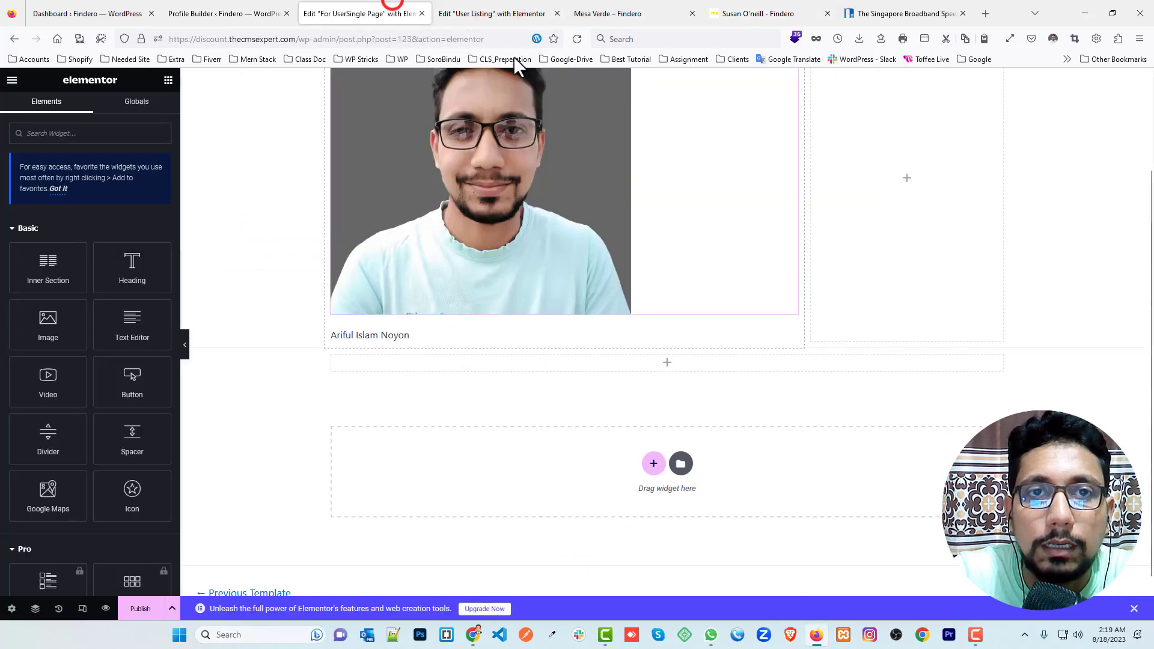
Step: Add a second column to the section below the profile section and set its column width to 30%
drag(508, 7, 415, 5)
click(510, 4)
scroll(565, 336, down, 1)
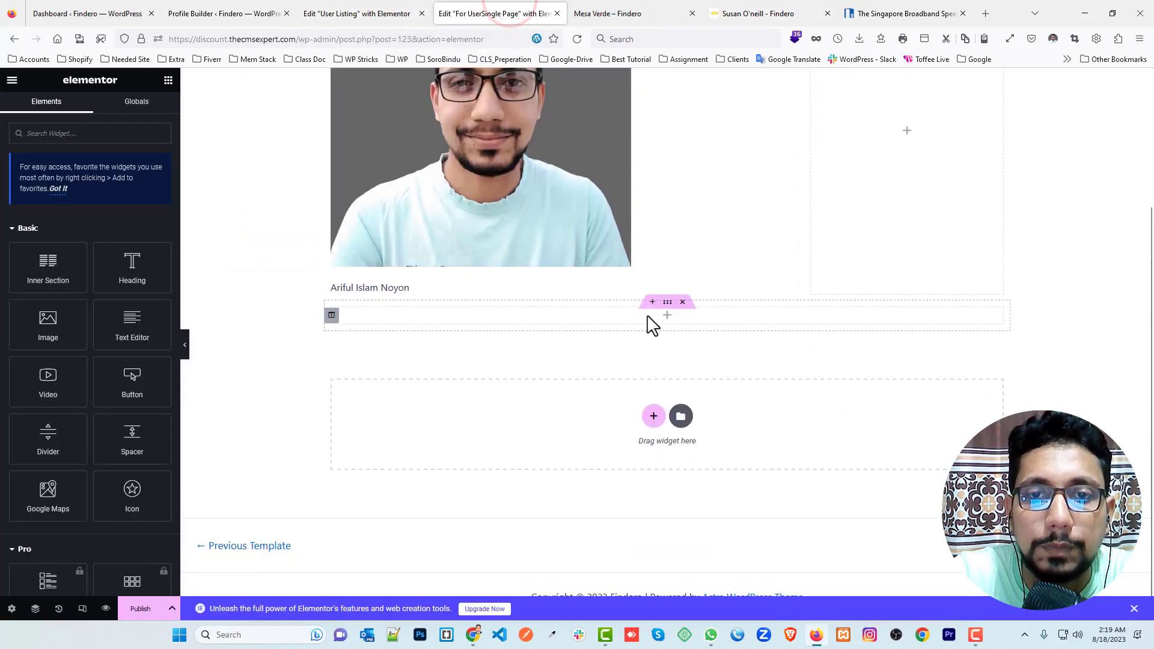
right_click(332, 316)
click(386, 344)
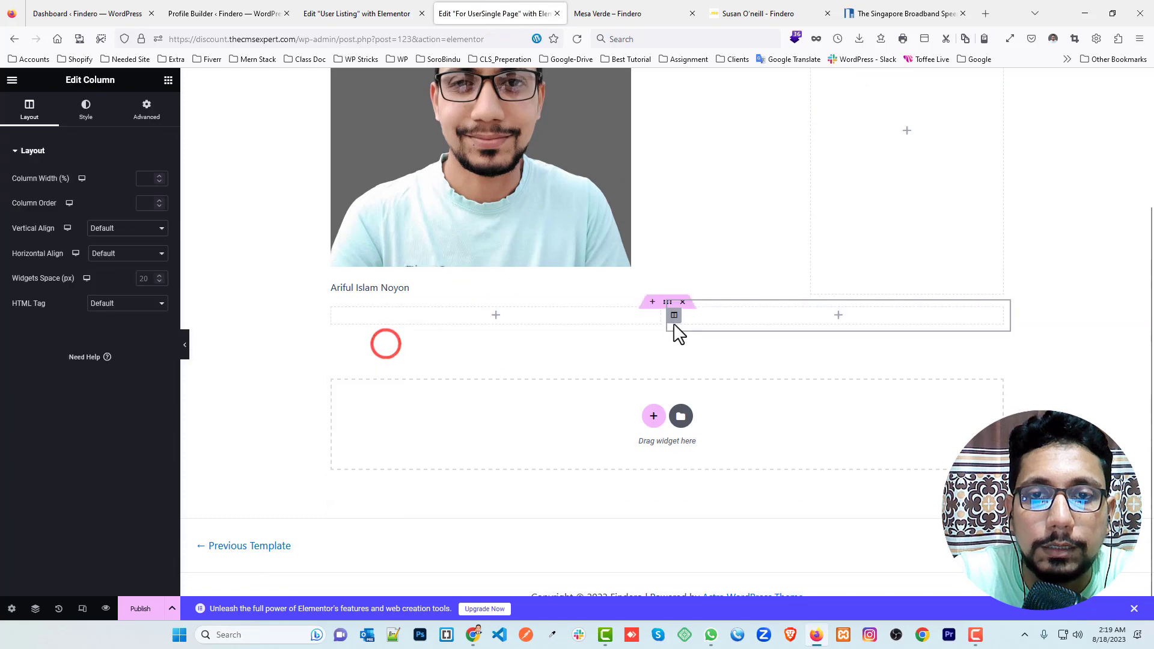
click(710, 318)
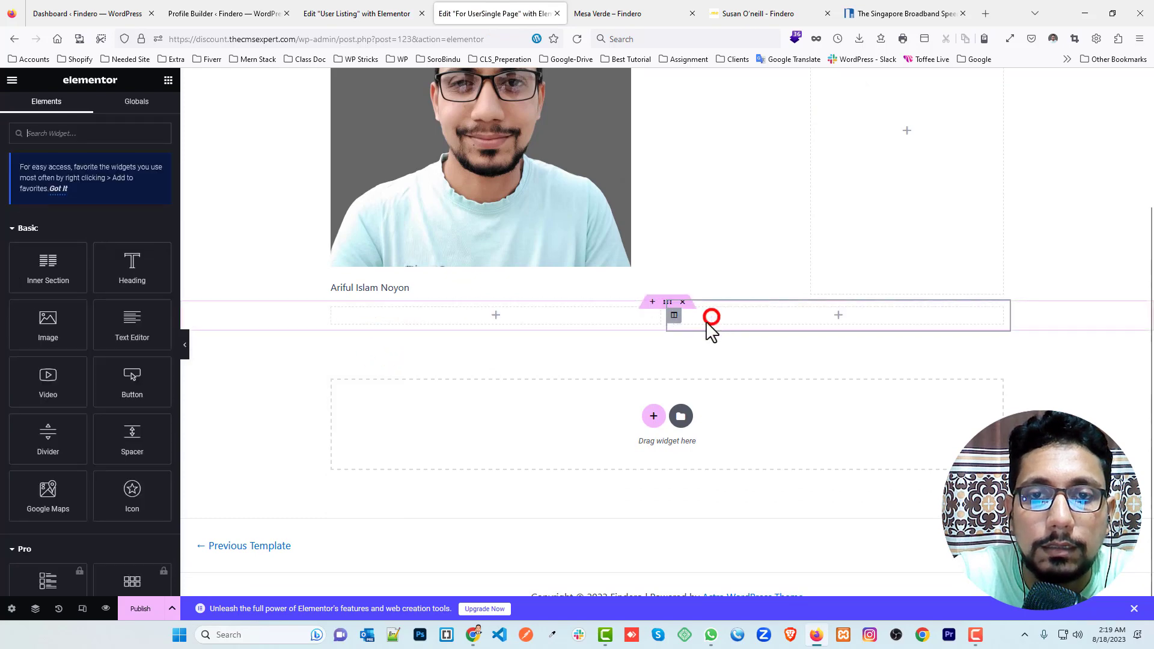
click(673, 315)
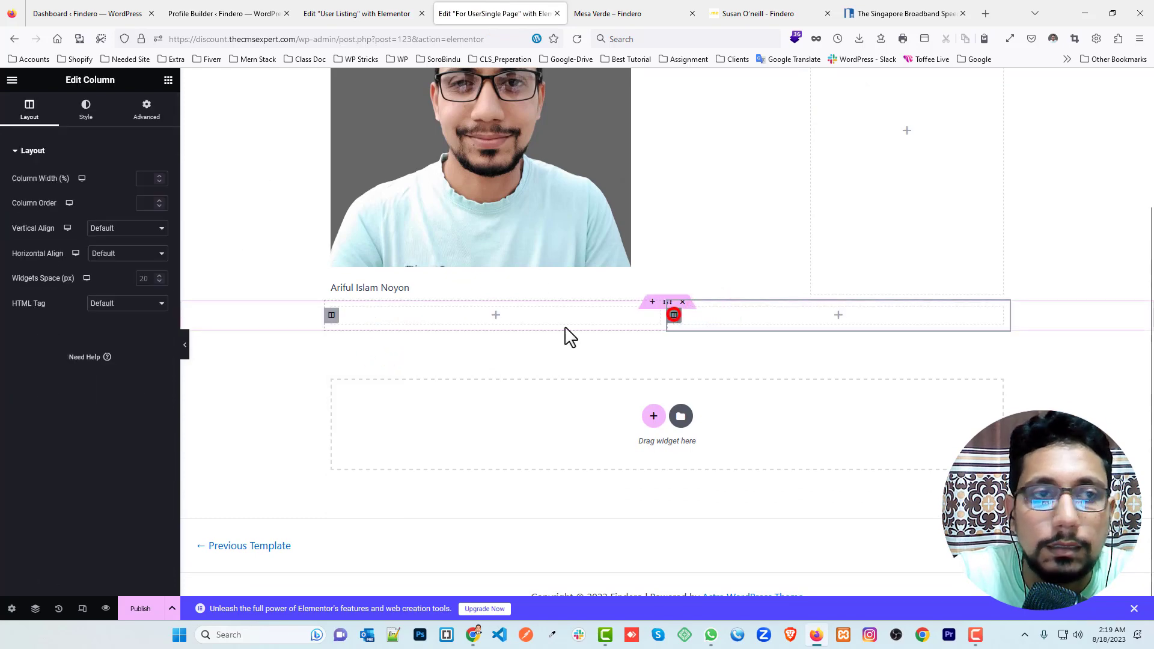
click(149, 179)
text(30)
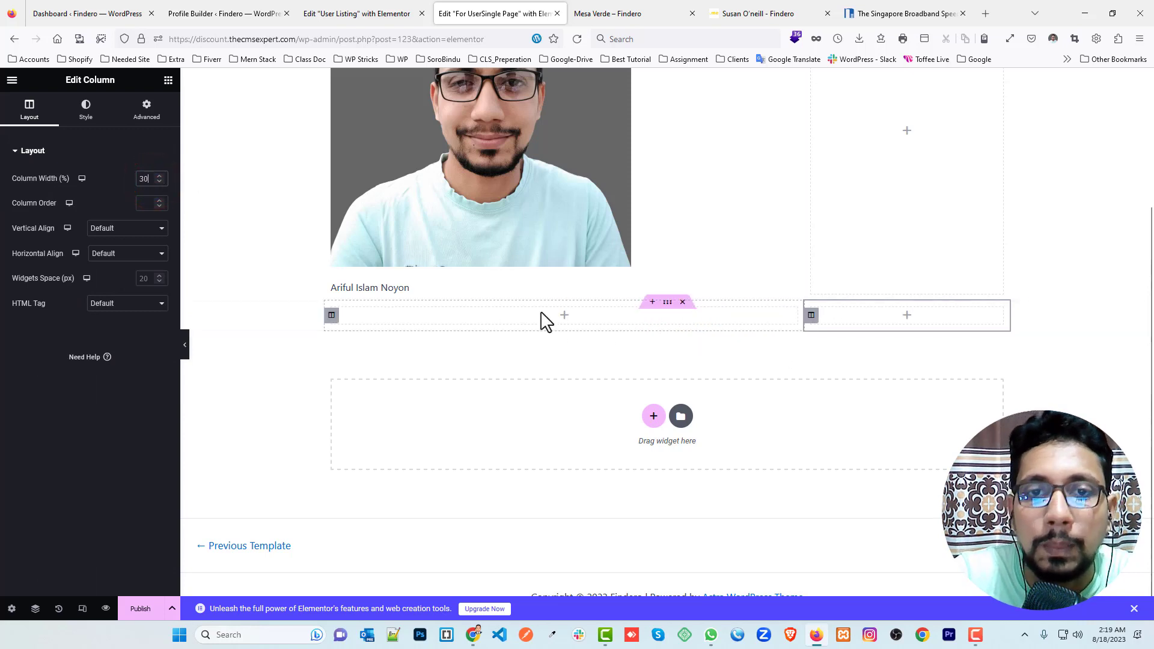
Step: Place a Tabs widget in the wider column of the lower section and remove its third tab item
click(564, 315)
click(100, 134)
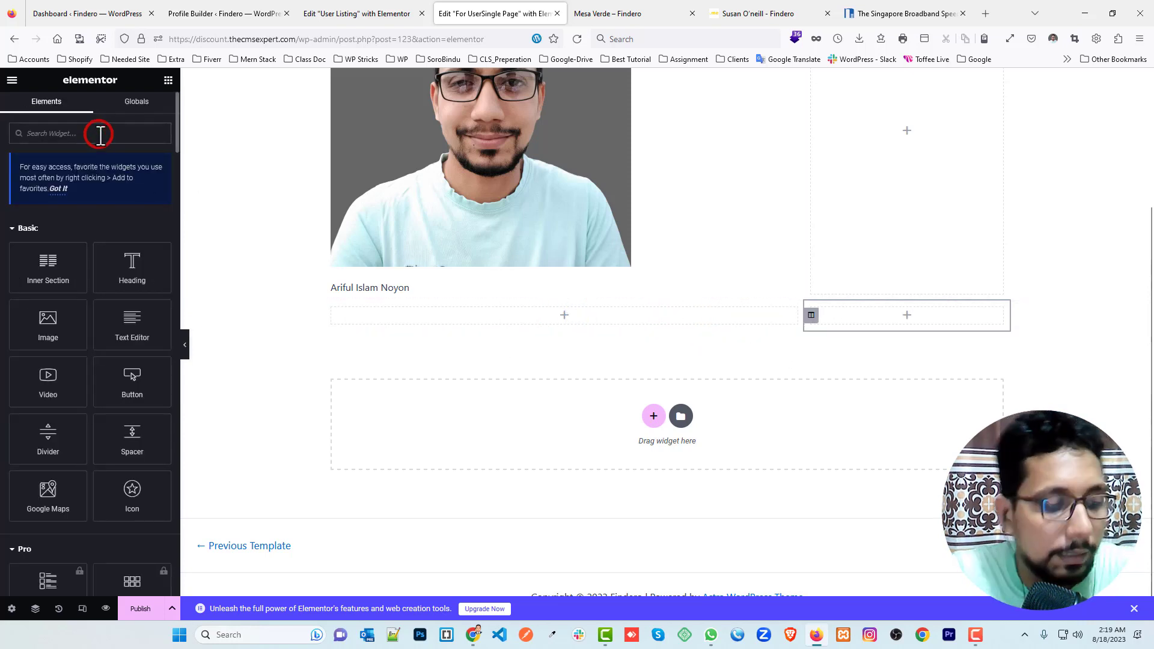
text(TAB)
drag(126, 288, 543, 313)
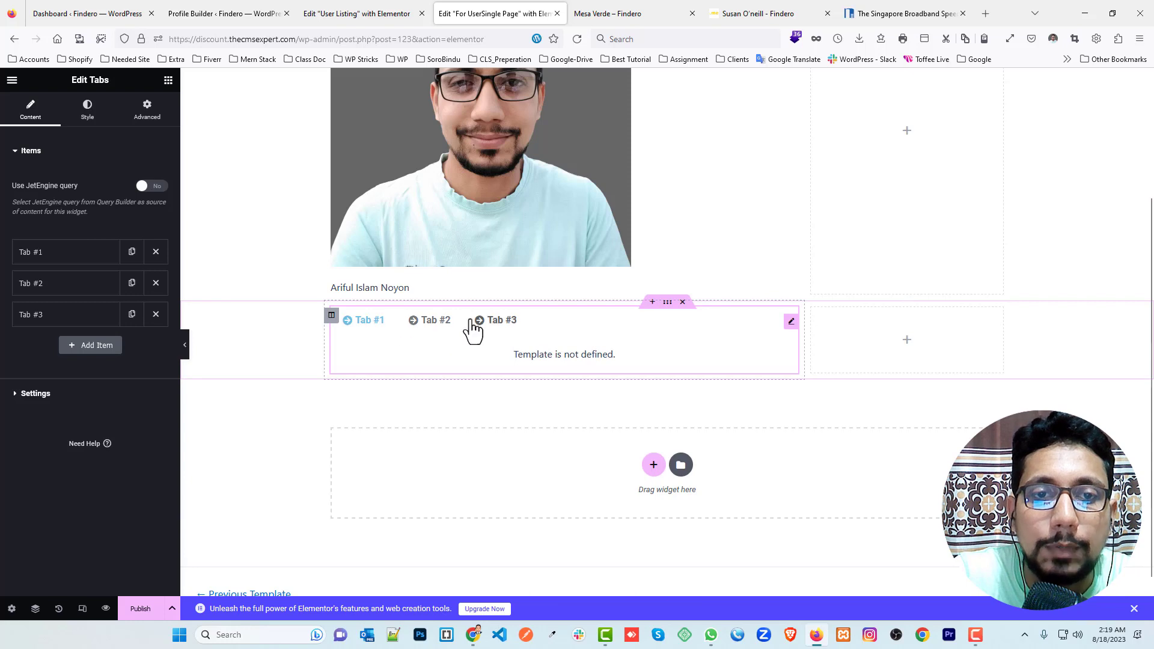
click(155, 315)
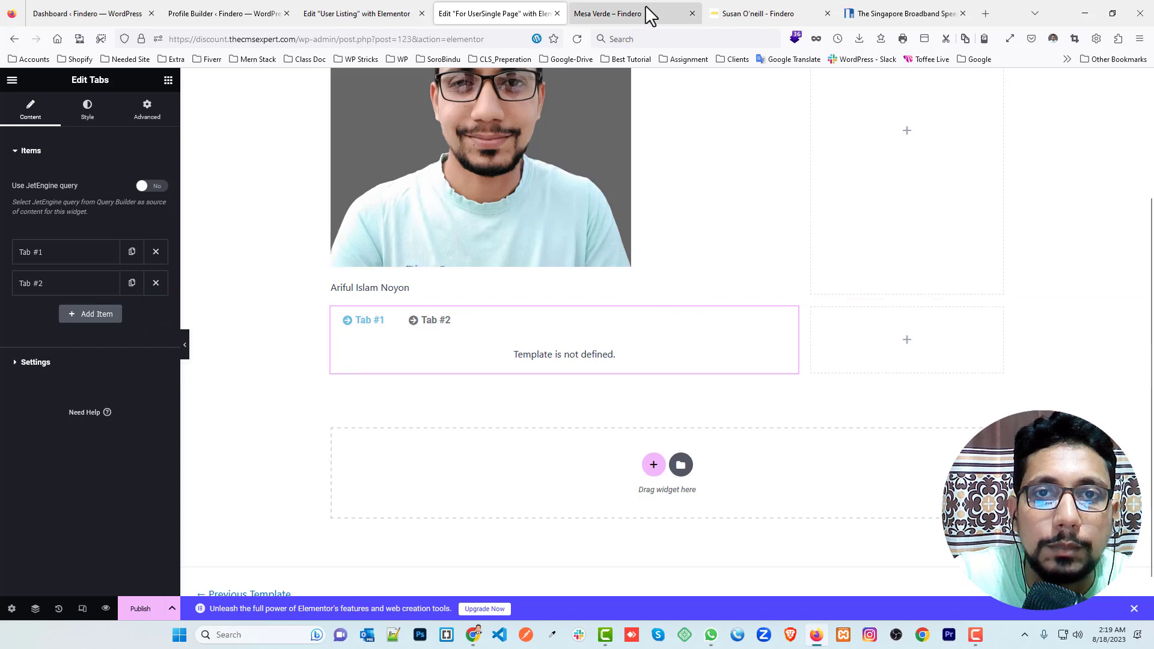
Step: Examine the Listing and Reviews tabs on the demo agent page, and return to the single user page template
click(757, 13)
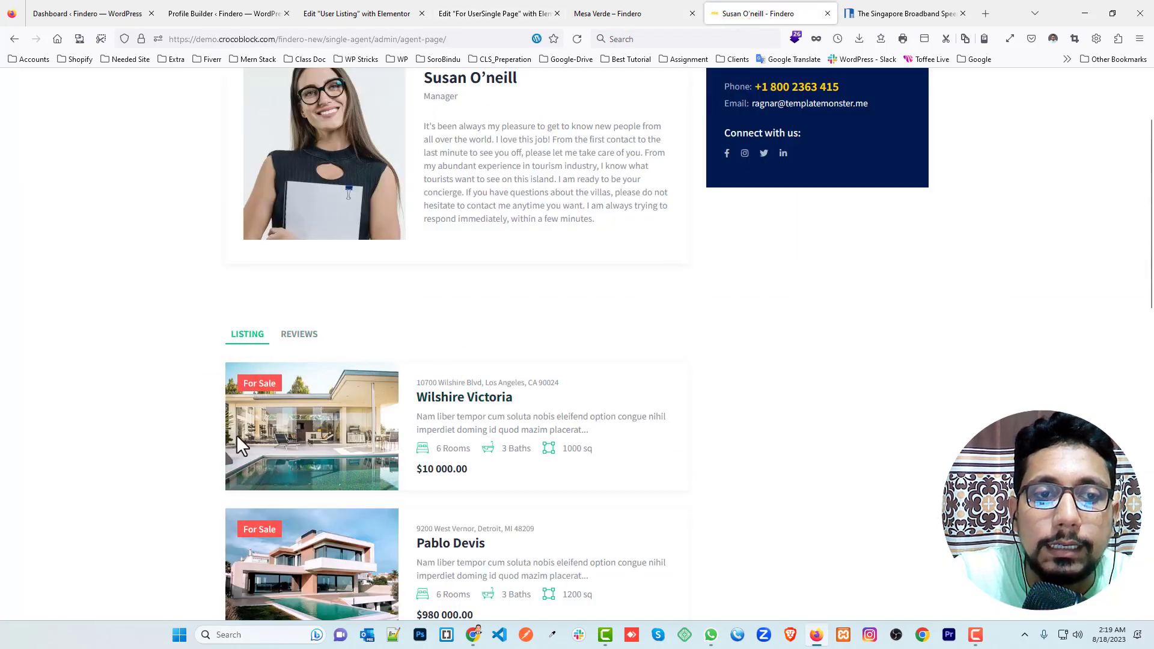
scroll(397, 198, up, 2)
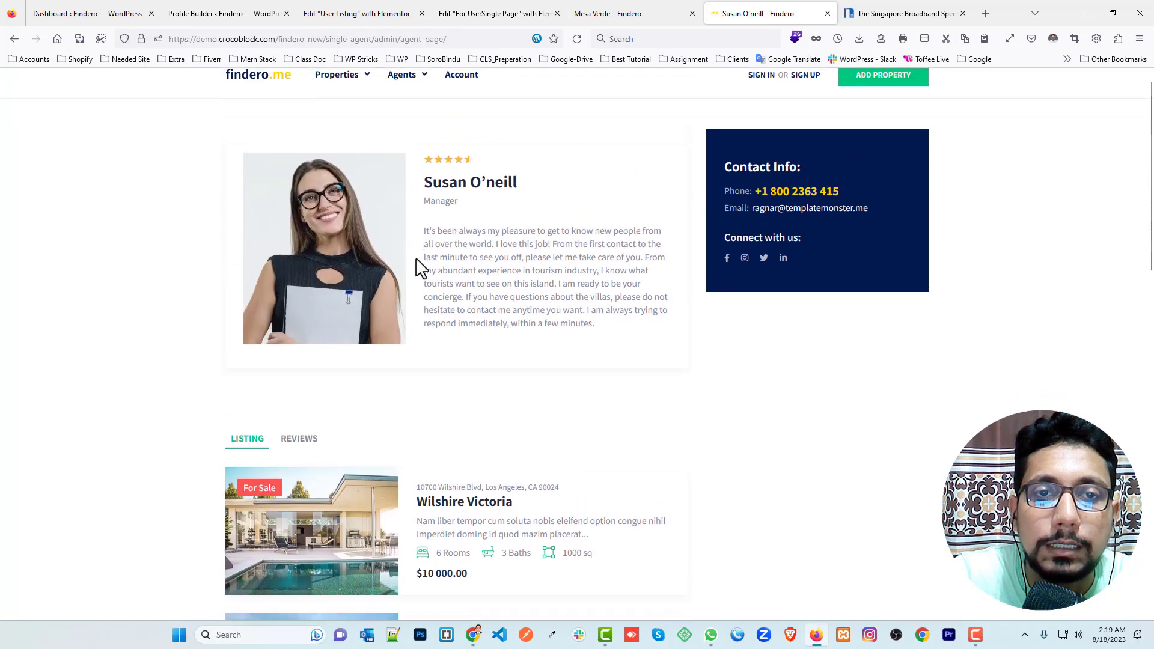
scroll(384, 270, down, 4)
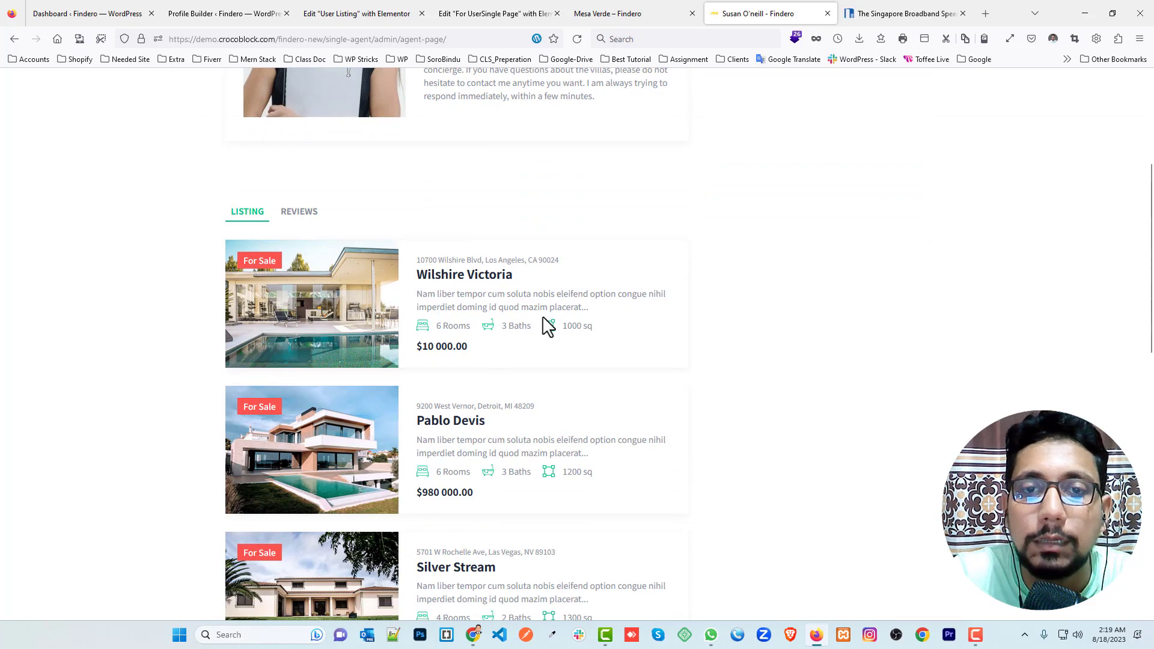
scroll(647, 330, up, 1)
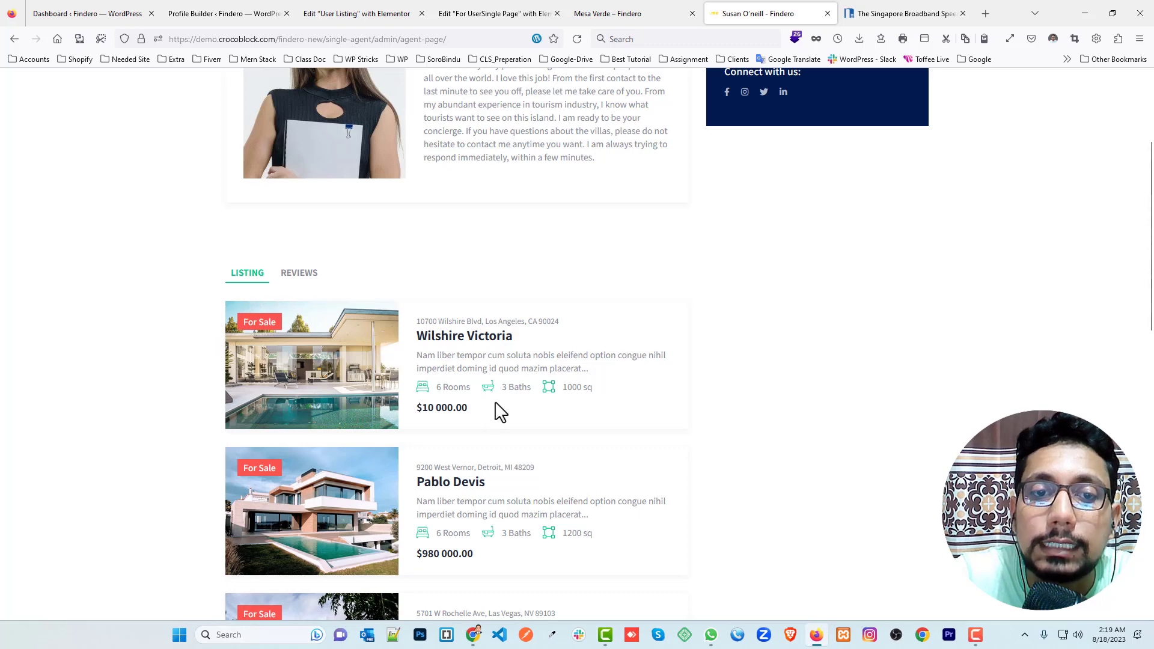
click(301, 273)
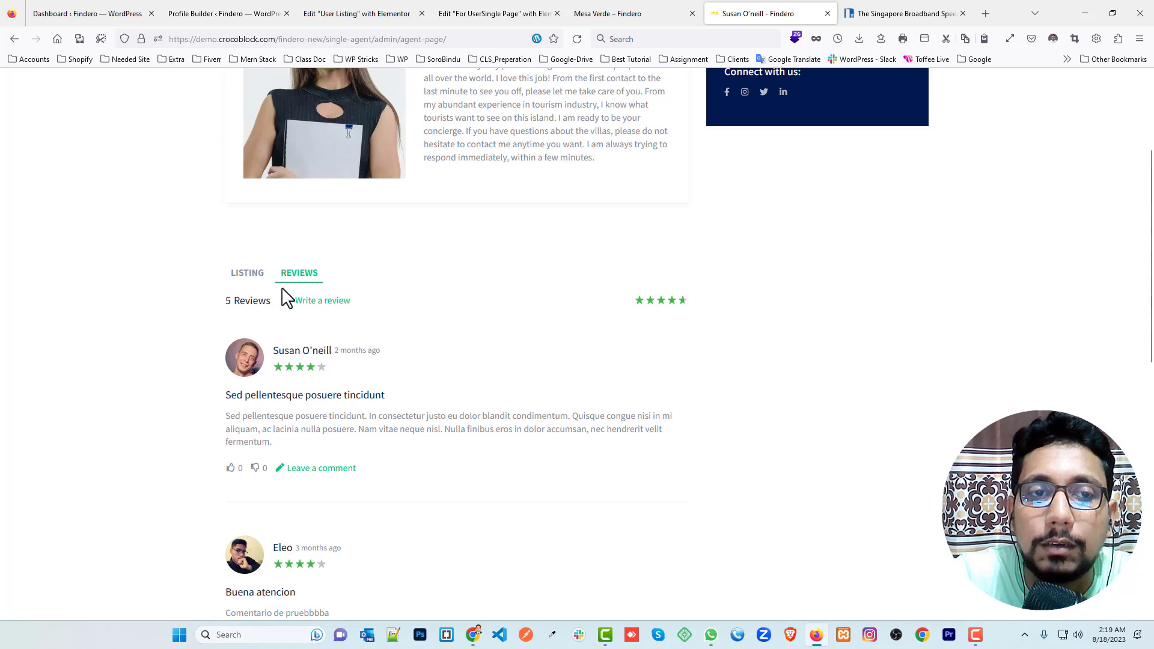
click(247, 273)
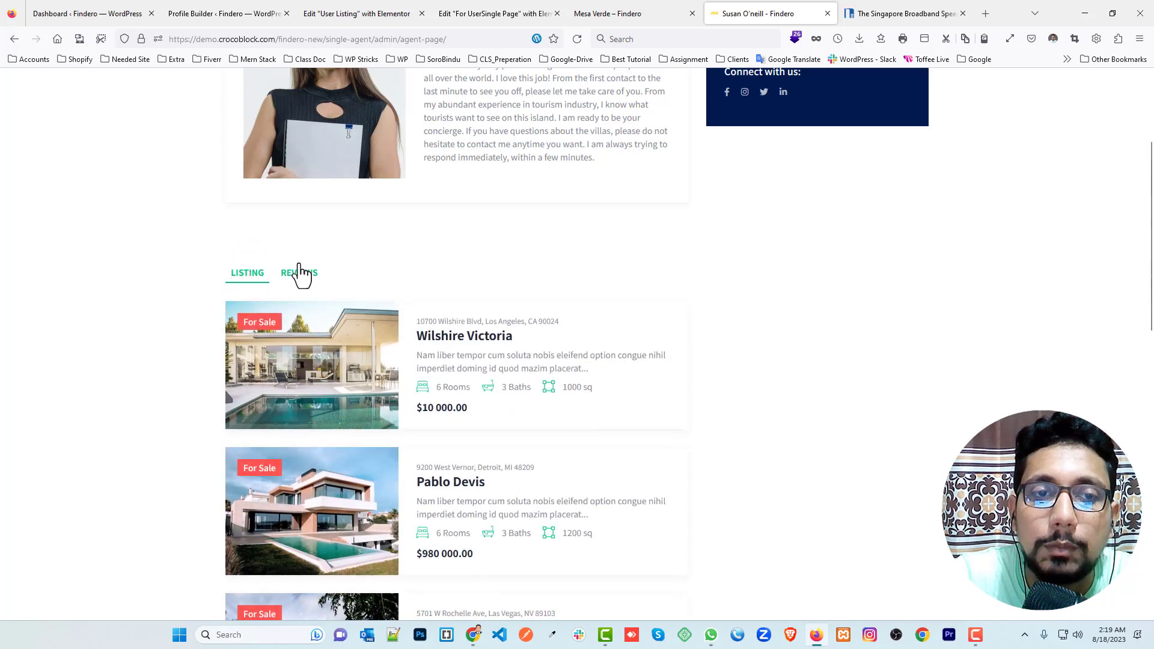
click(299, 272)
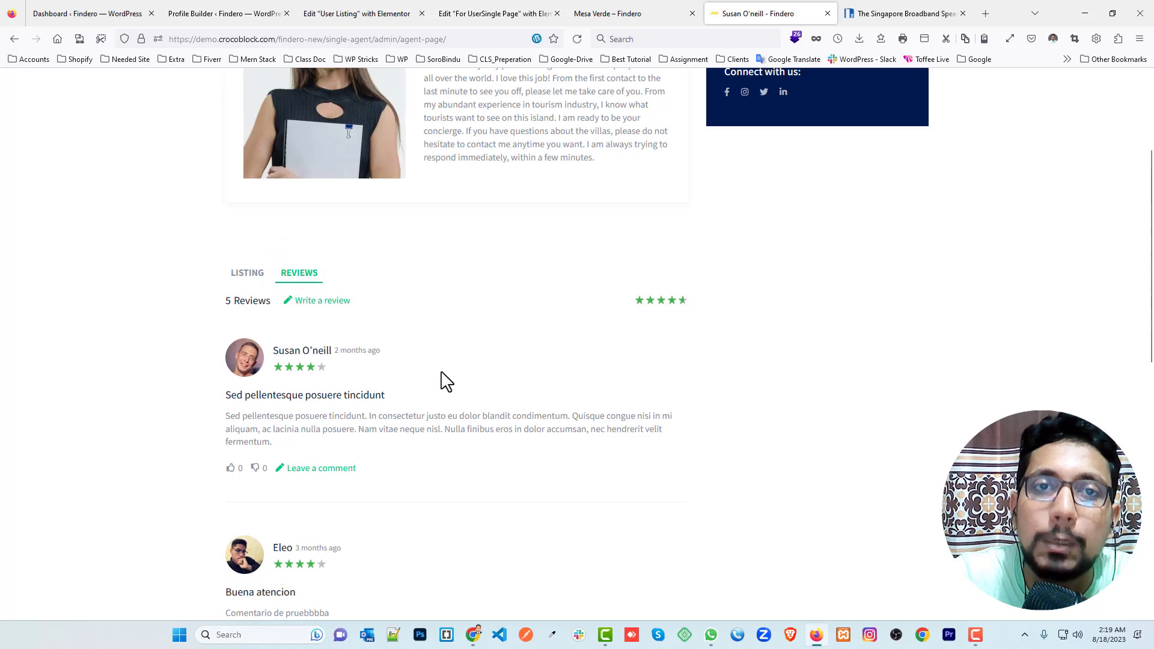
click(361, 12)
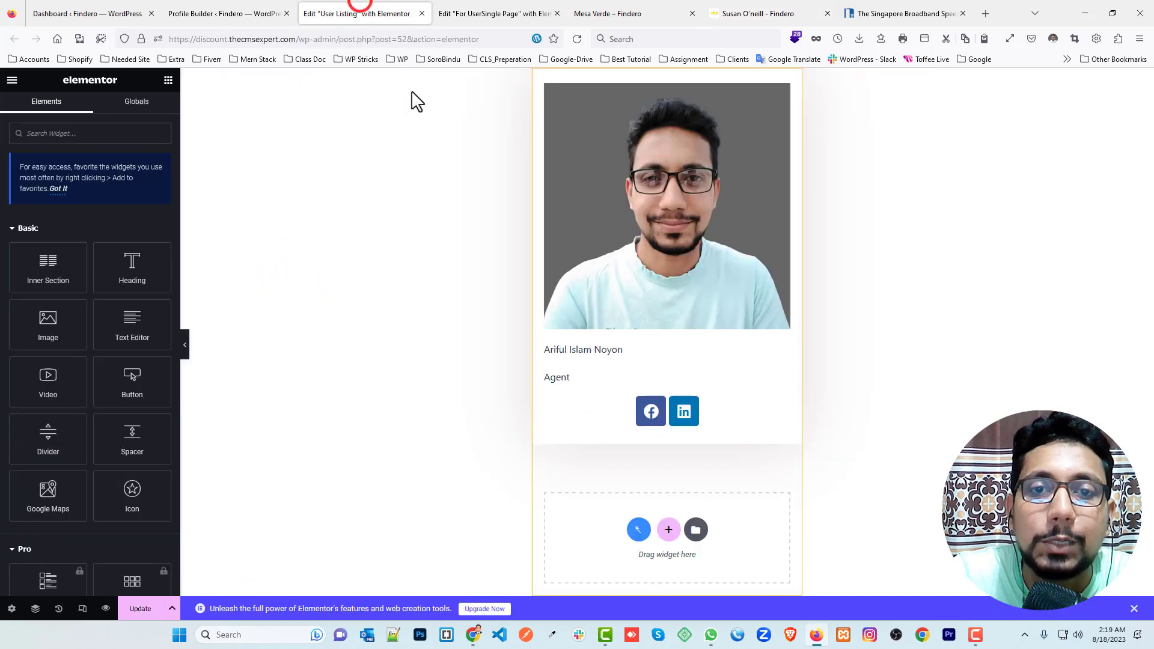
click(510, 11)
scroll(493, 170, down, 2)
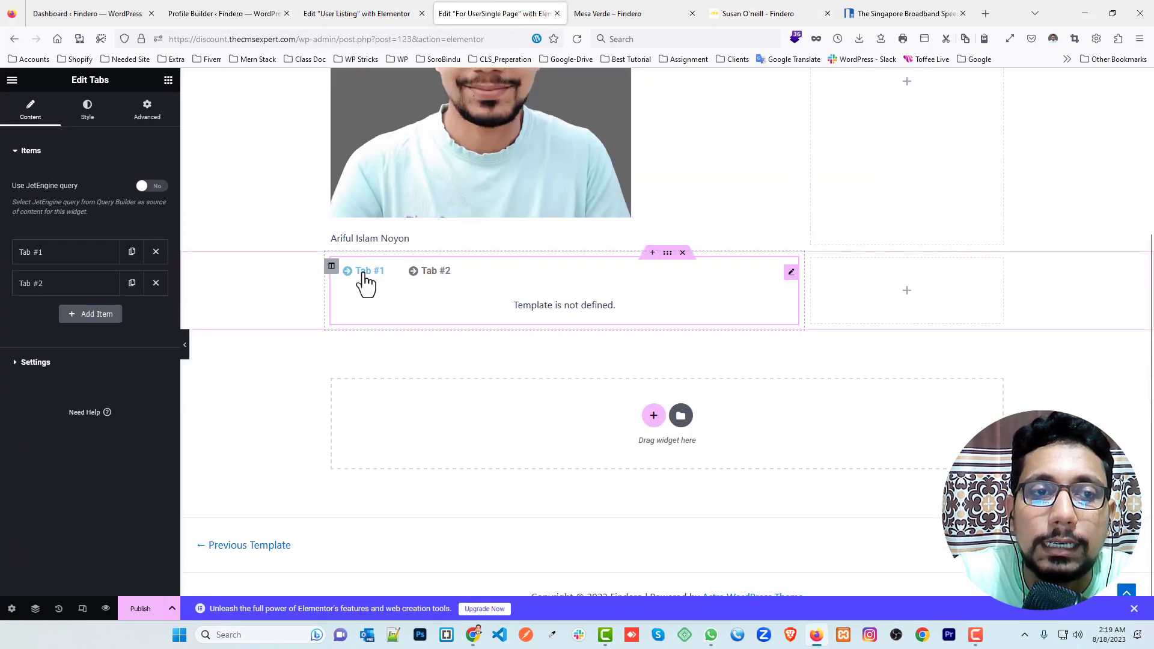
Step: Try the Editor content type for Tab #1, and set it back to Template
click(362, 271)
click(40, 249)
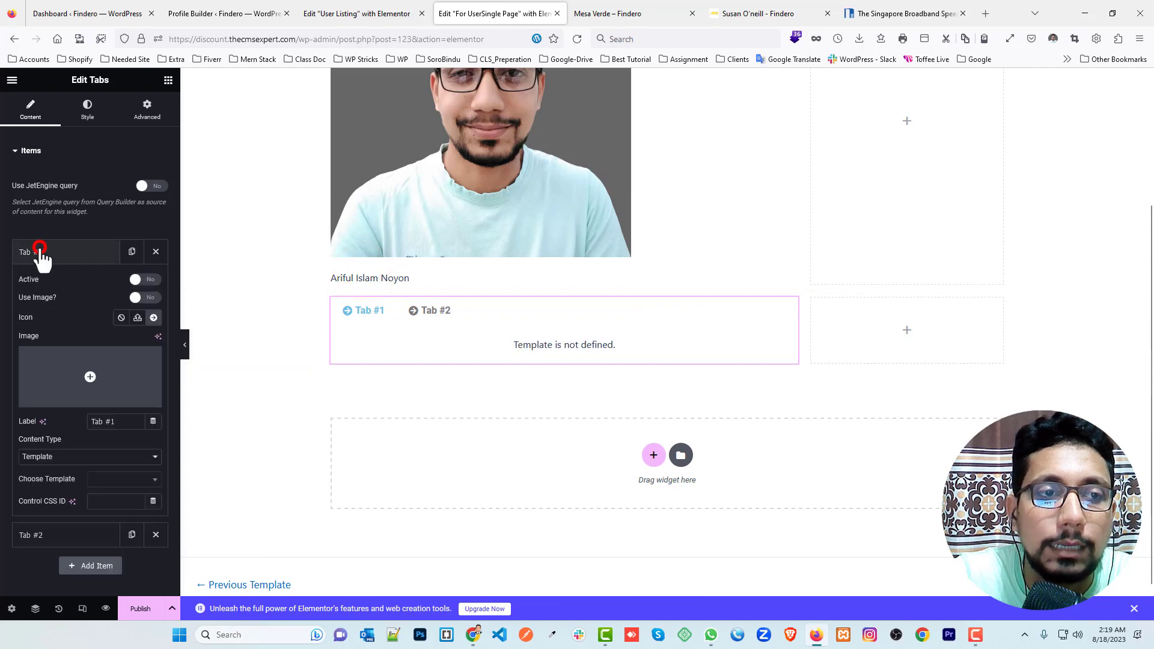
click(47, 456)
click(33, 487)
scroll(61, 428, down, 2)
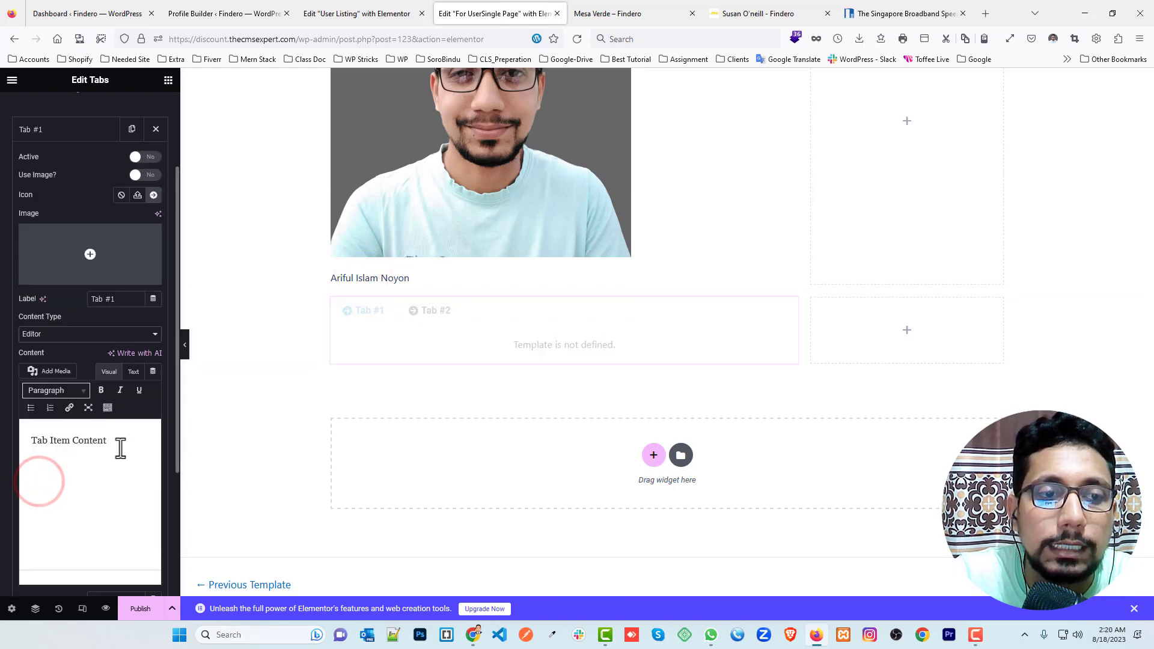
drag(121, 442, 32, 448)
click(52, 335)
click(52, 351)
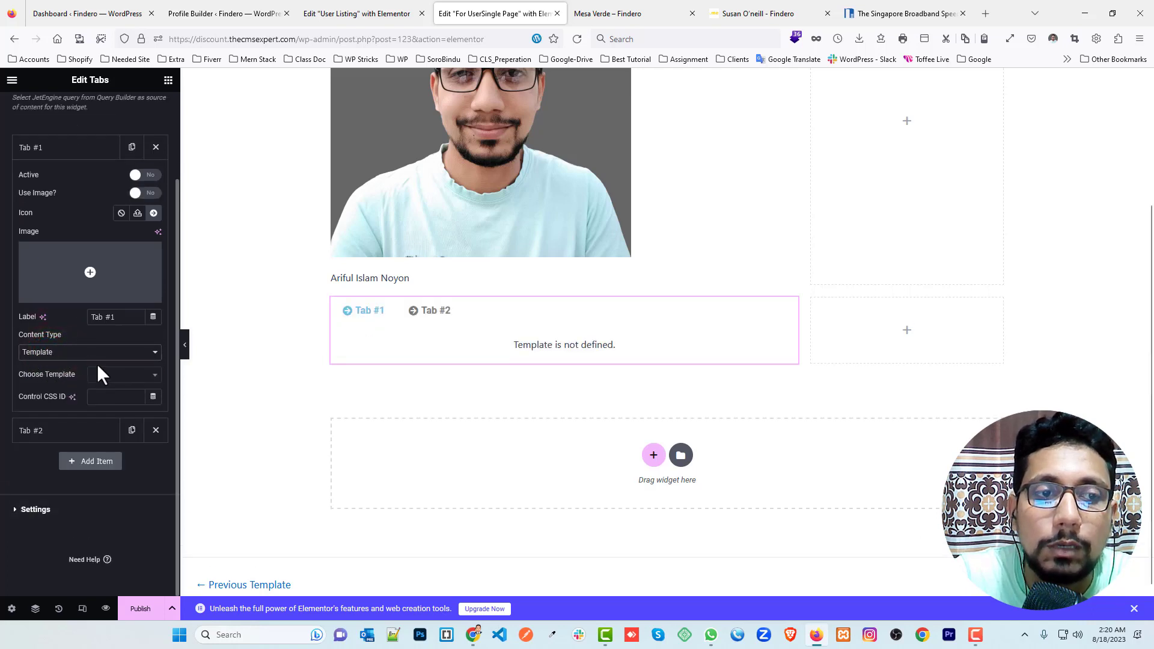
Step: Search for a template to show in Tab #1, using the terms LIS and PRO
click(100, 375)
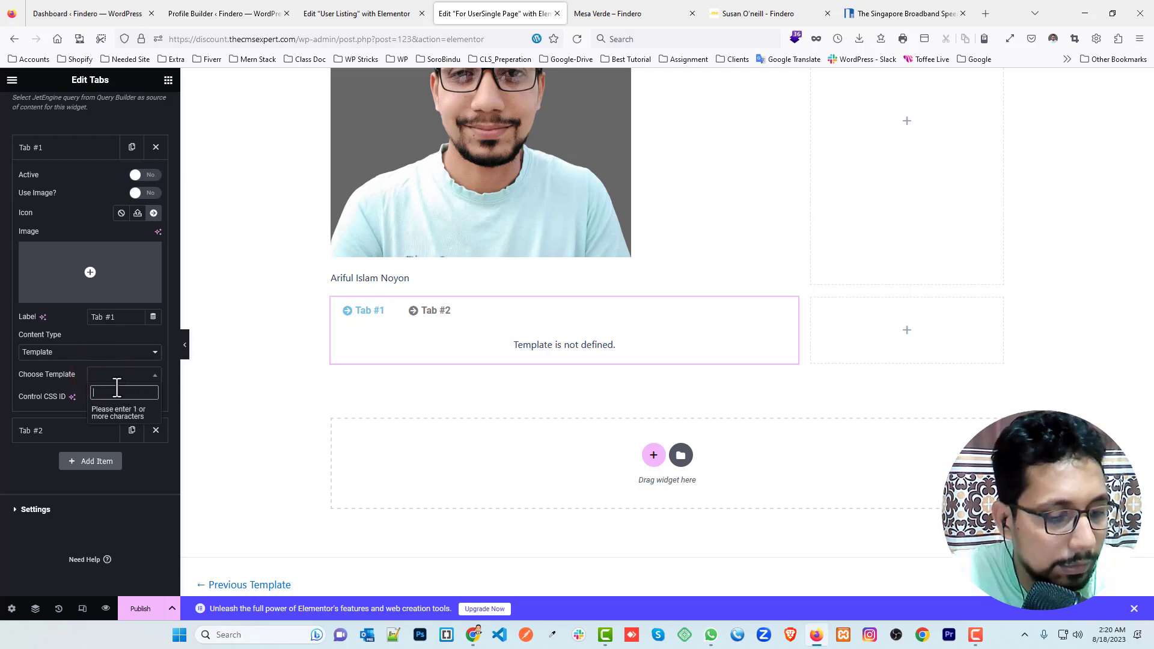
text(LIS)
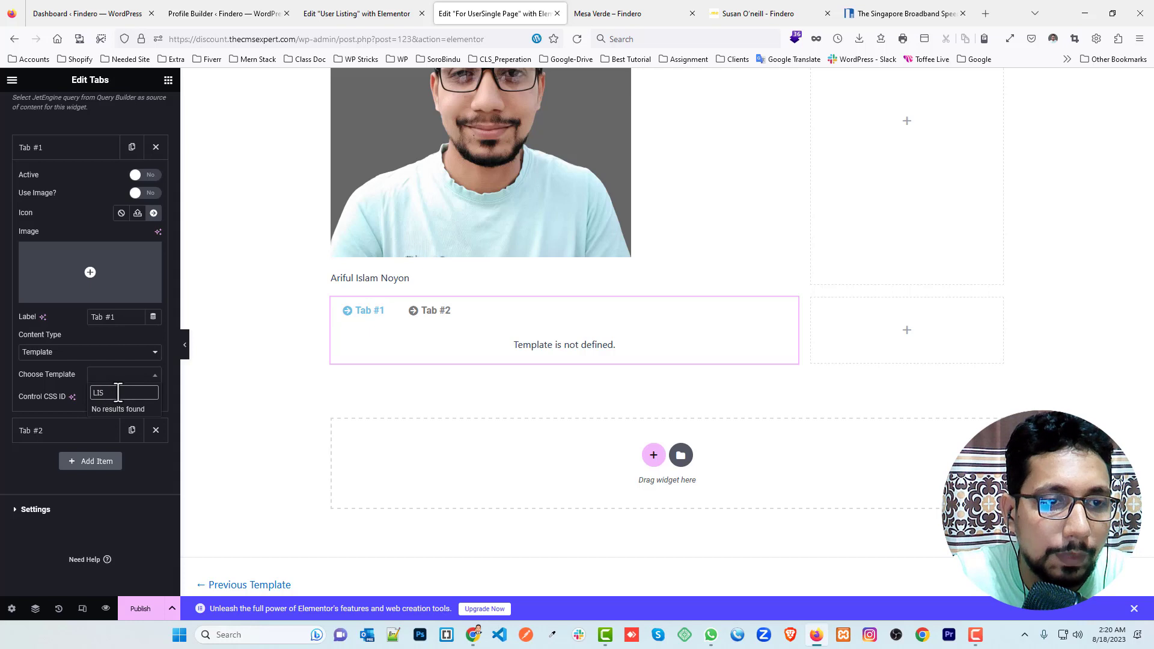
double_click(115, 391)
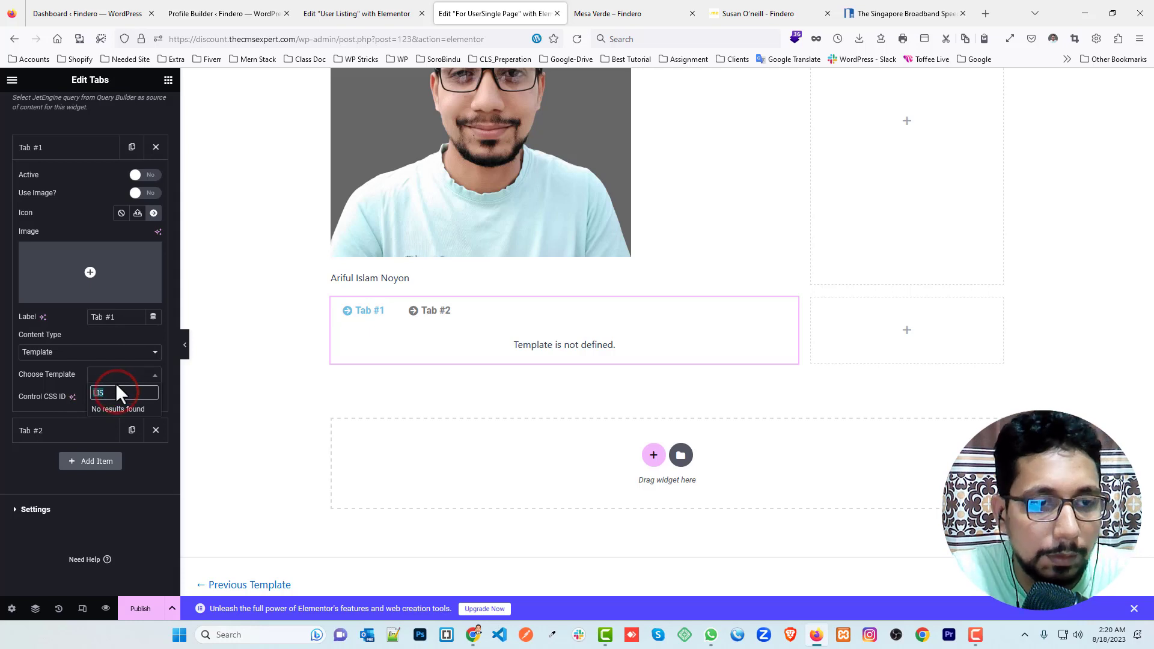
key(BackSpace)
text(PRO)
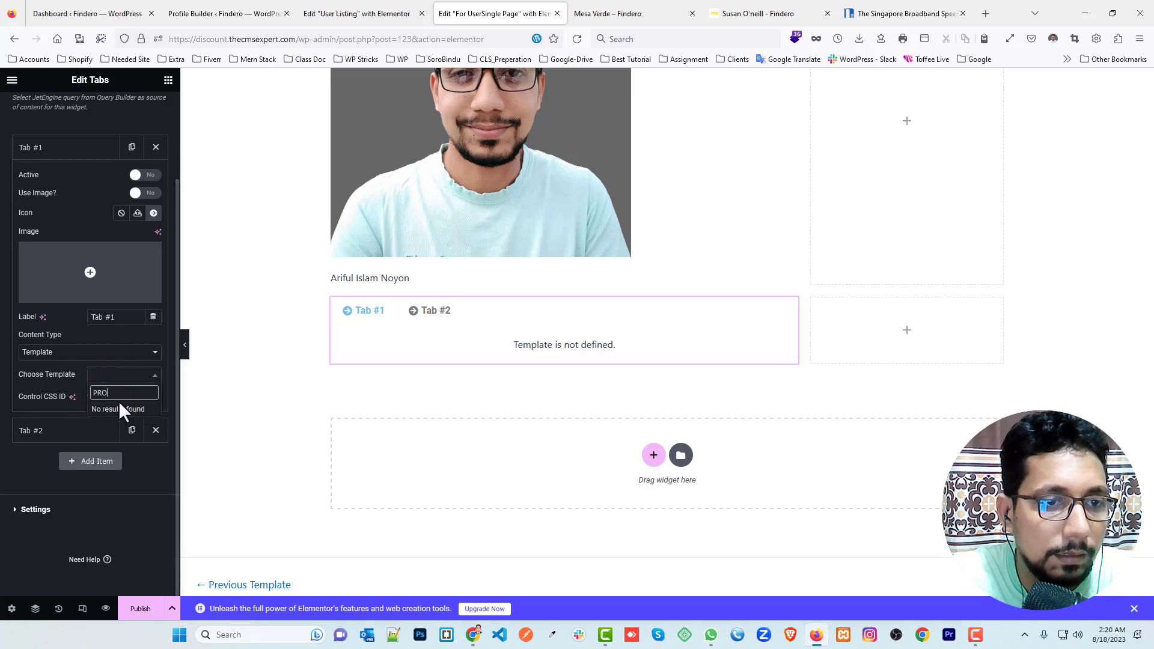
drag(118, 392, 78, 396)
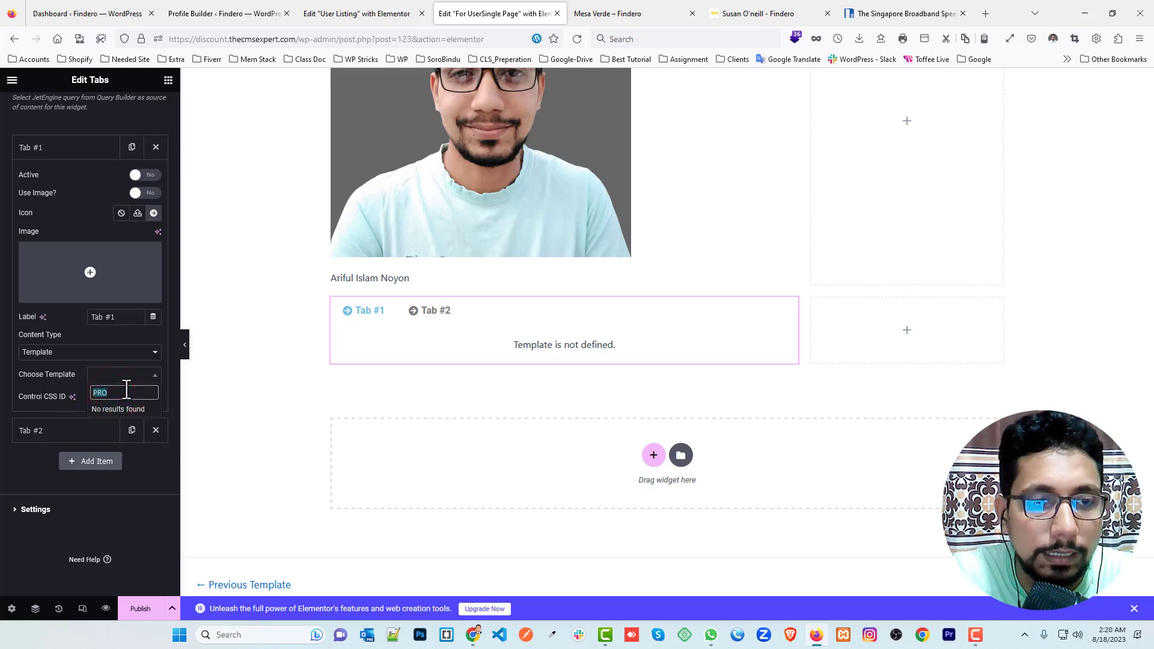
key(BackSpace)
click(33, 384)
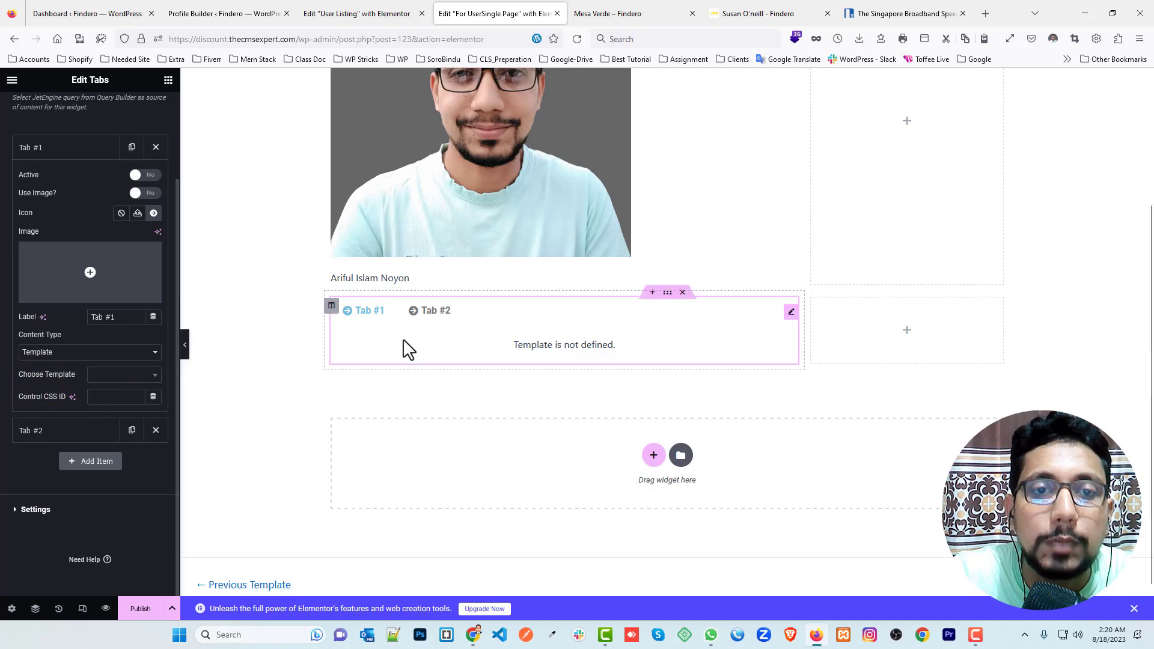
Step: Look at the settings of Tab #2 and publish the single user page template
click(78, 153)
click(61, 179)
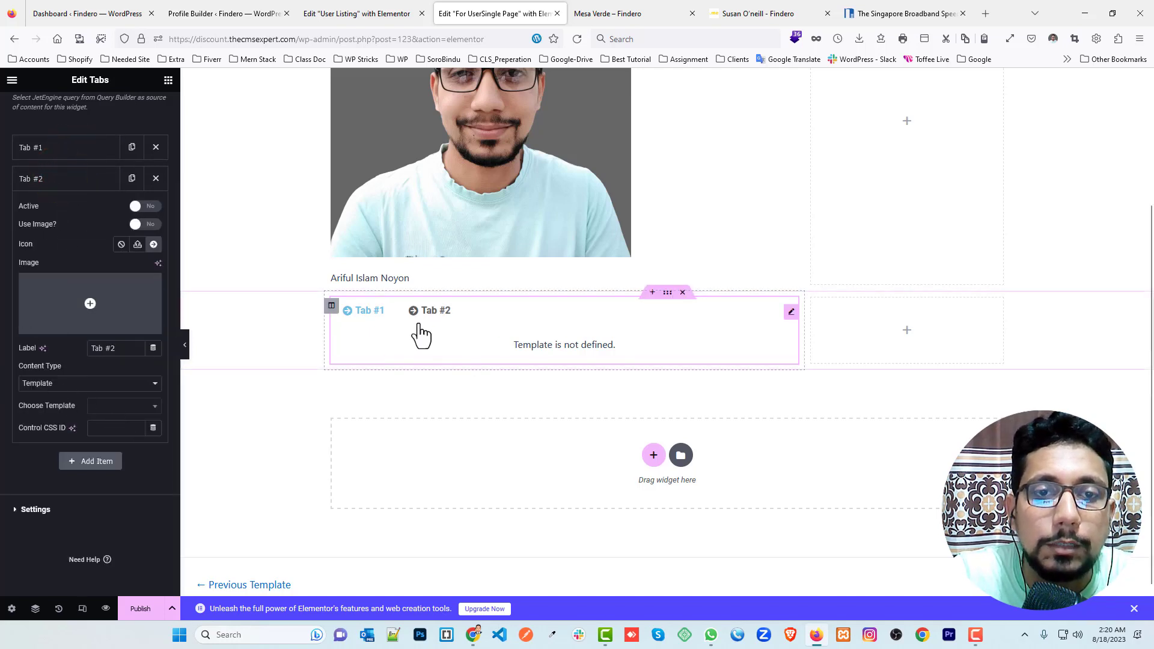
scroll(451, 344, up, 3)
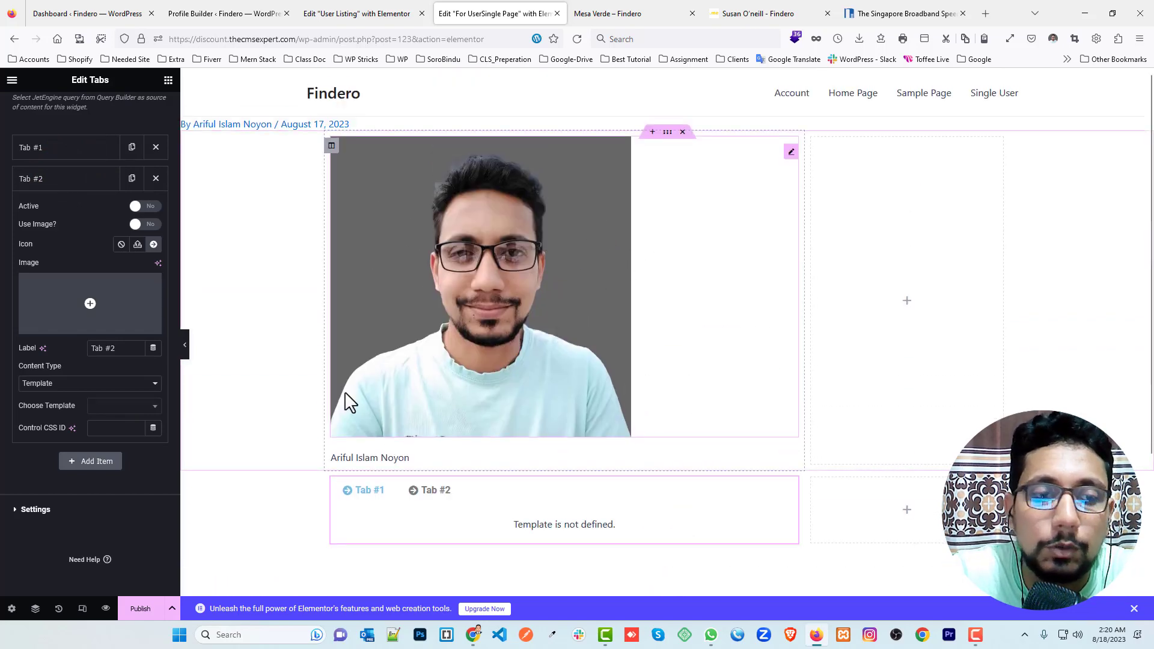
click(142, 613)
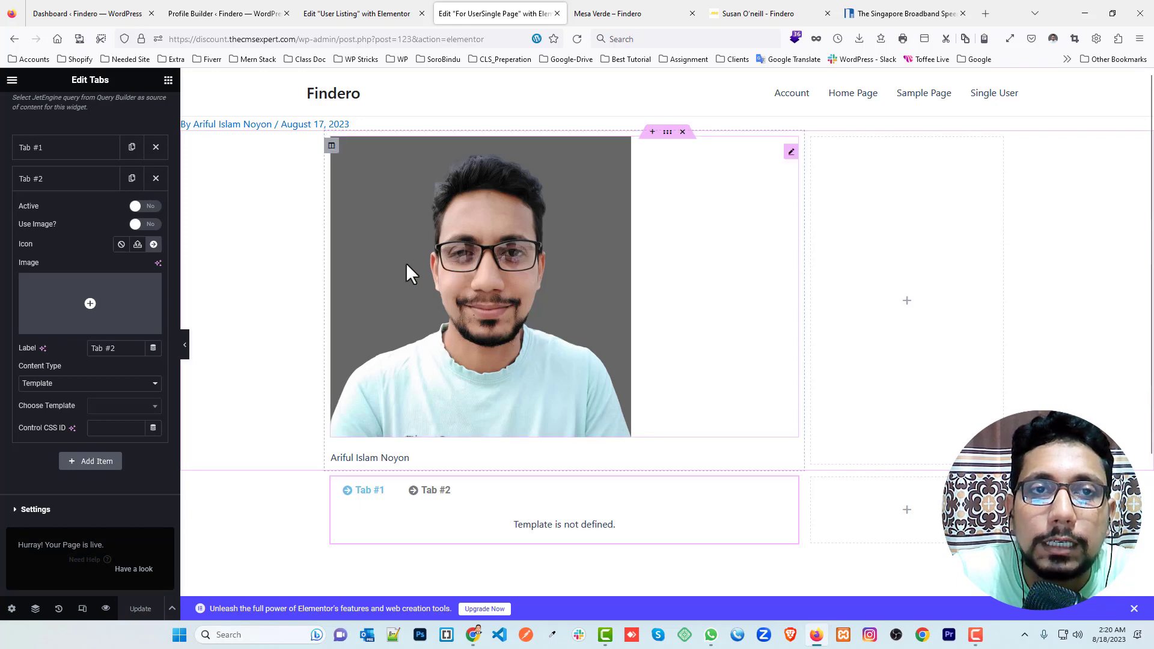
Step: In Profile Builder, retitle the Main user subpage as User Single Template and replace its slug with user-single-template
click(246, 12)
click(493, 270)
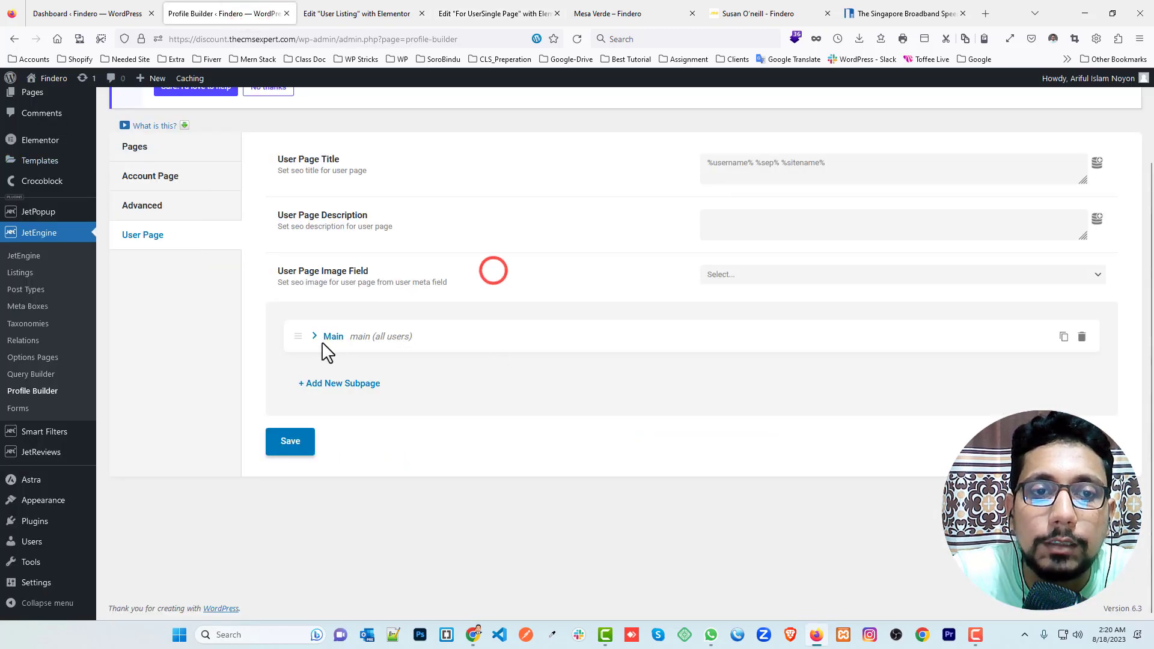
click(329, 337)
double_click(742, 380)
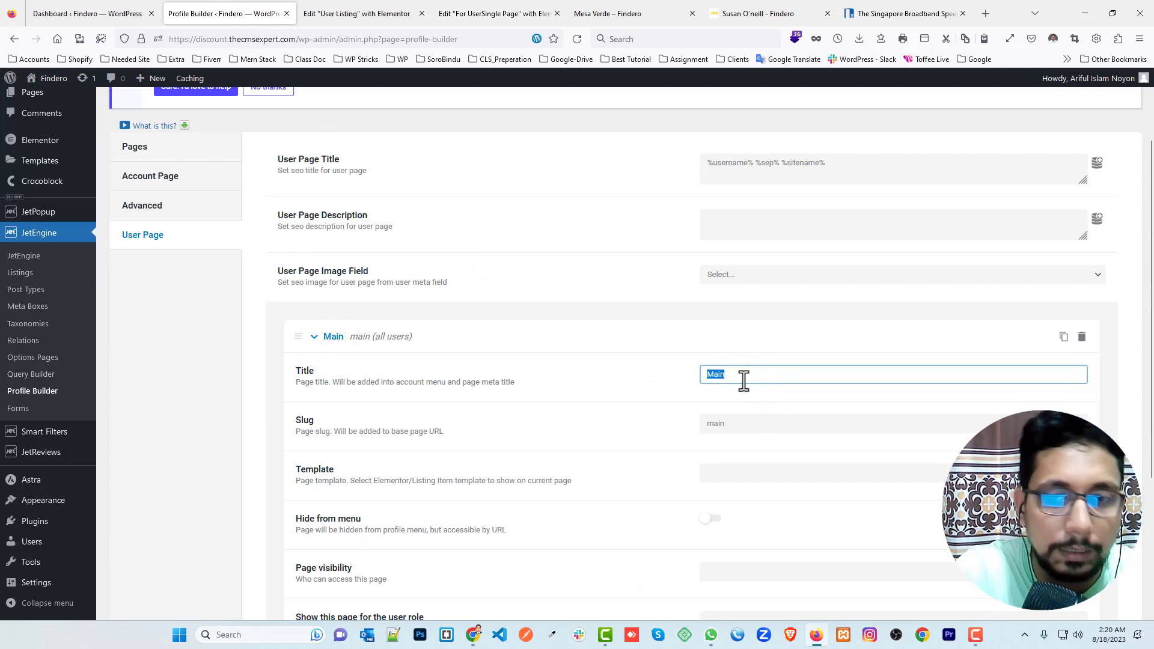
double_click(744, 425)
key(BackSpace)
double_click(757, 373)
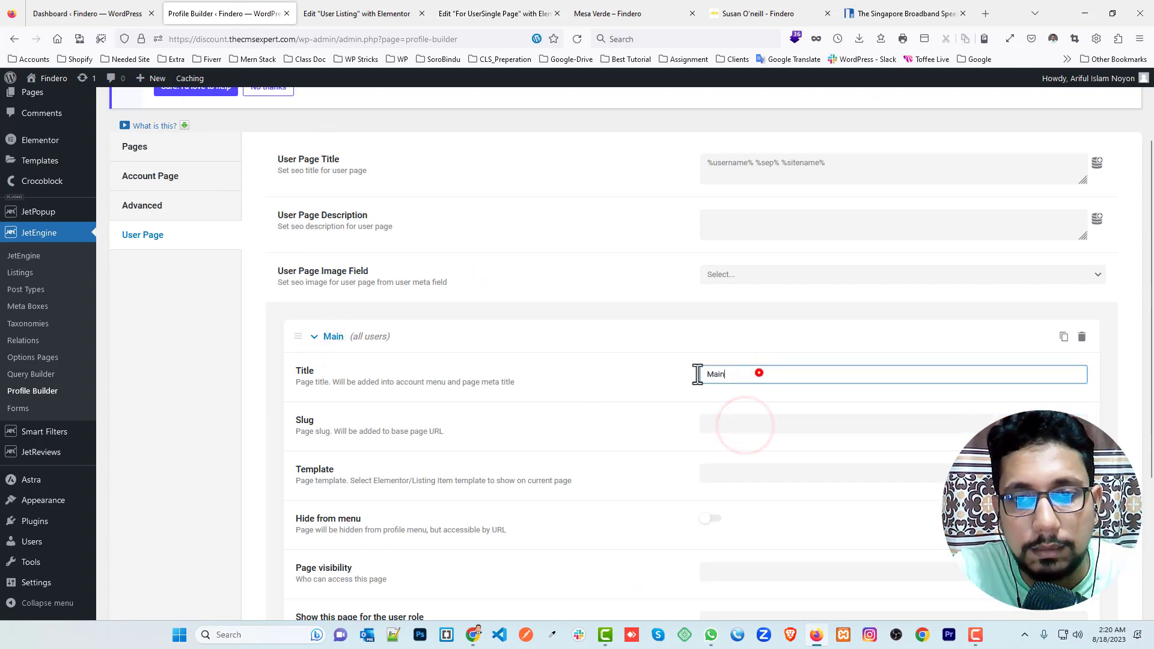
text(uD)
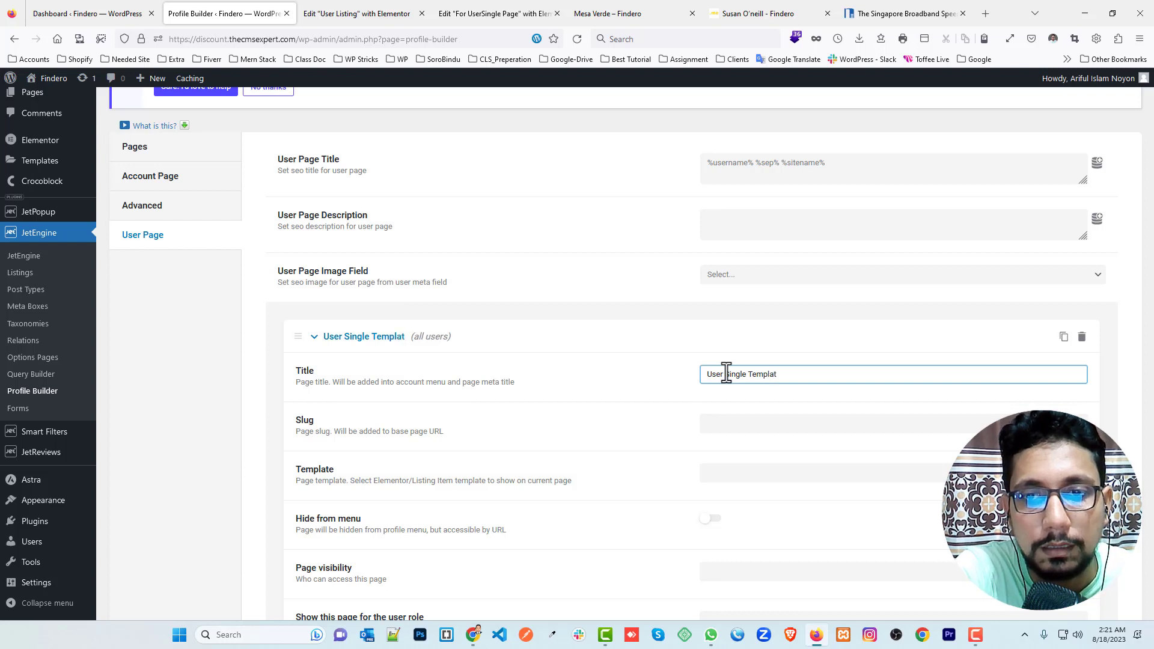
click(625, 379)
Step: Assign the For UserSingle Page template to the User Single Template subpage and save the Profile Builder settings
scroll(637, 397, down, 3)
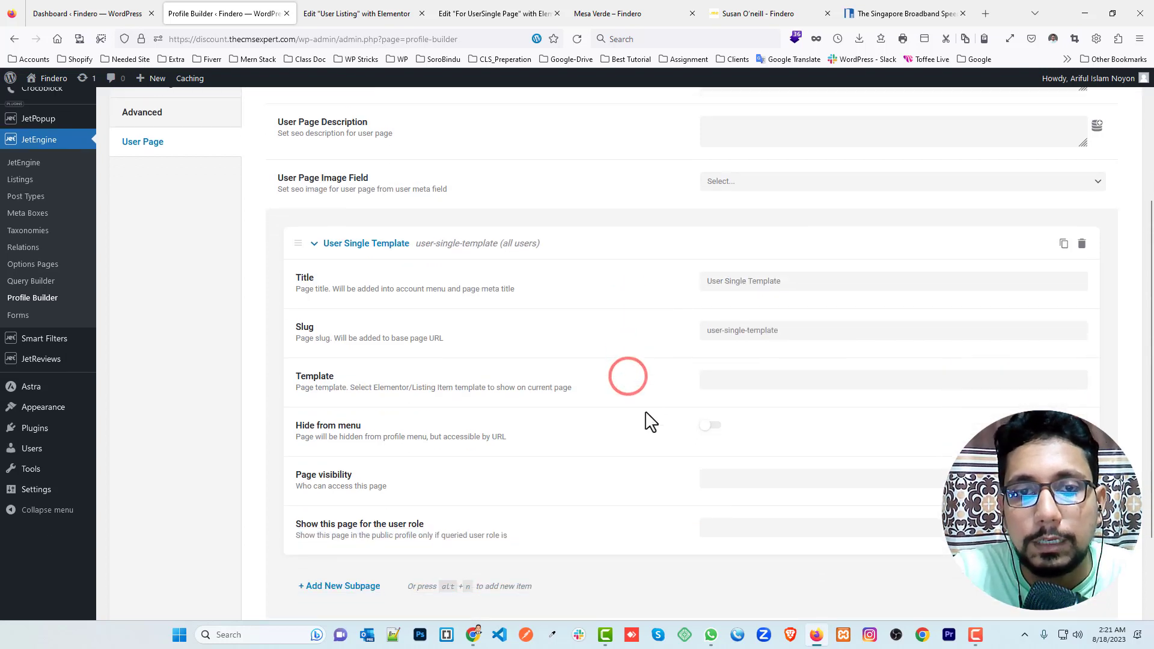
click(761, 353)
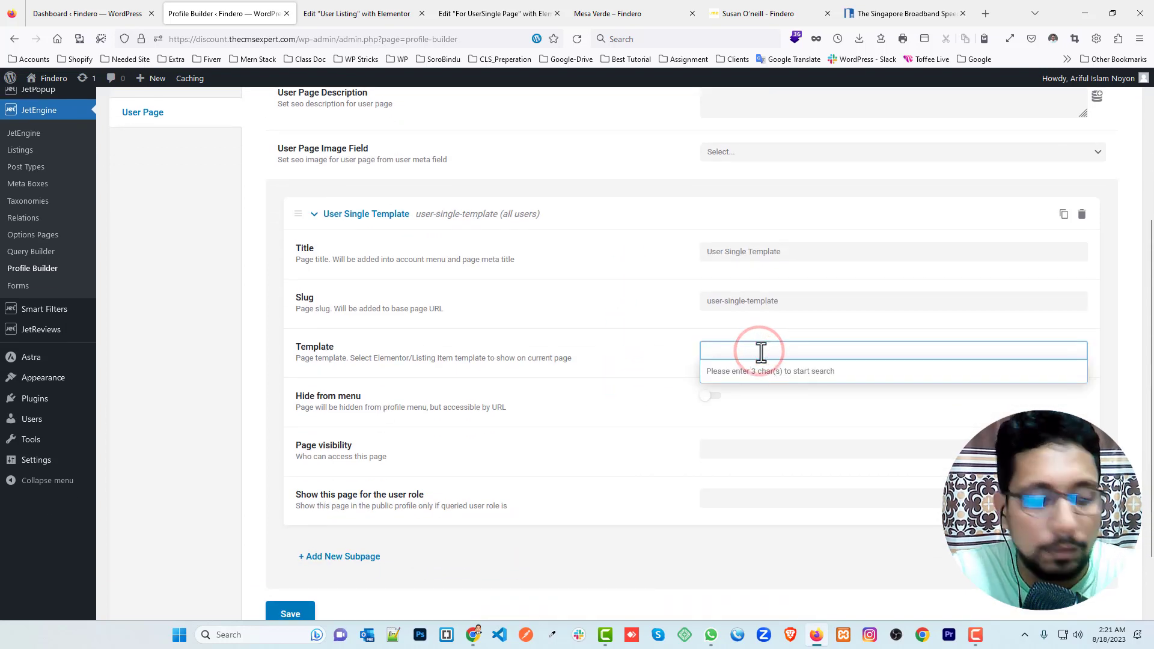
text(user)
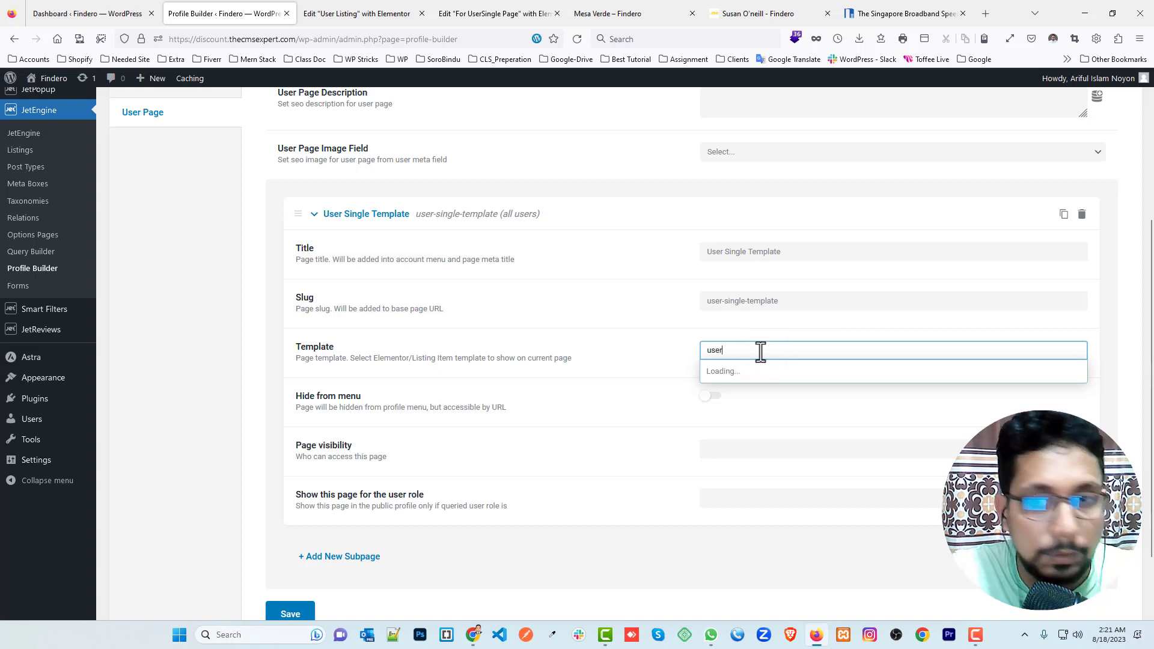
click(759, 375)
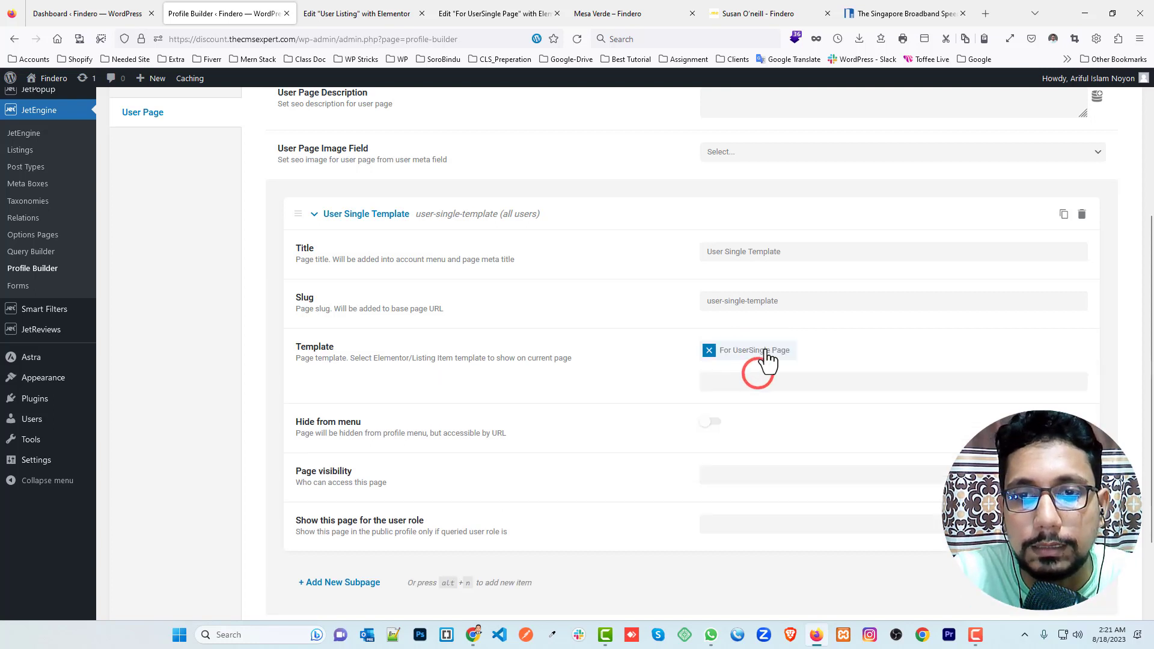
scroll(625, 374, down, 3)
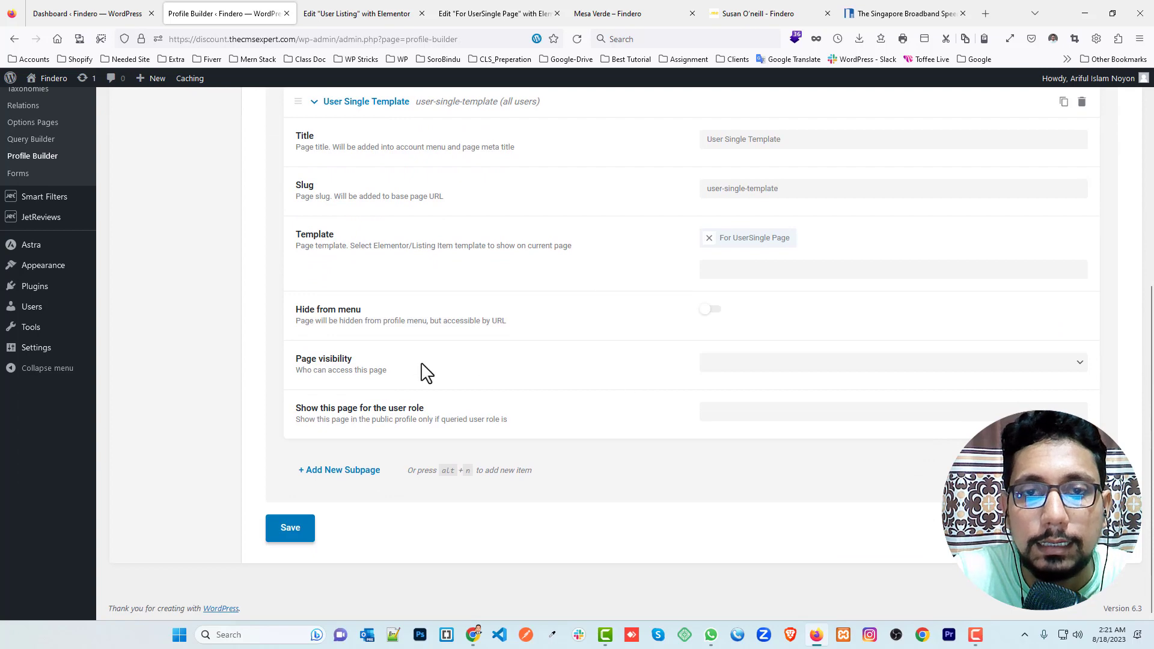
click(284, 527)
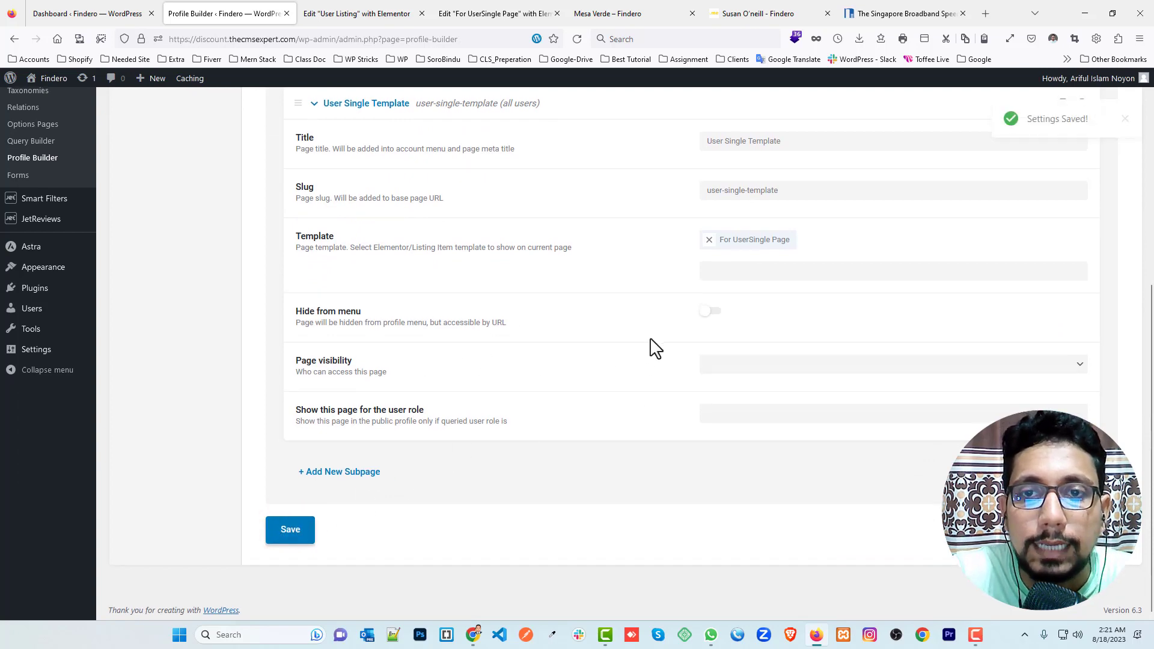
Step: Review Profile Builder's Pages and User Page settings, the For UserSingle Page template and the agent card on the Mesa Verde property page
scroll(652, 342, up, 5)
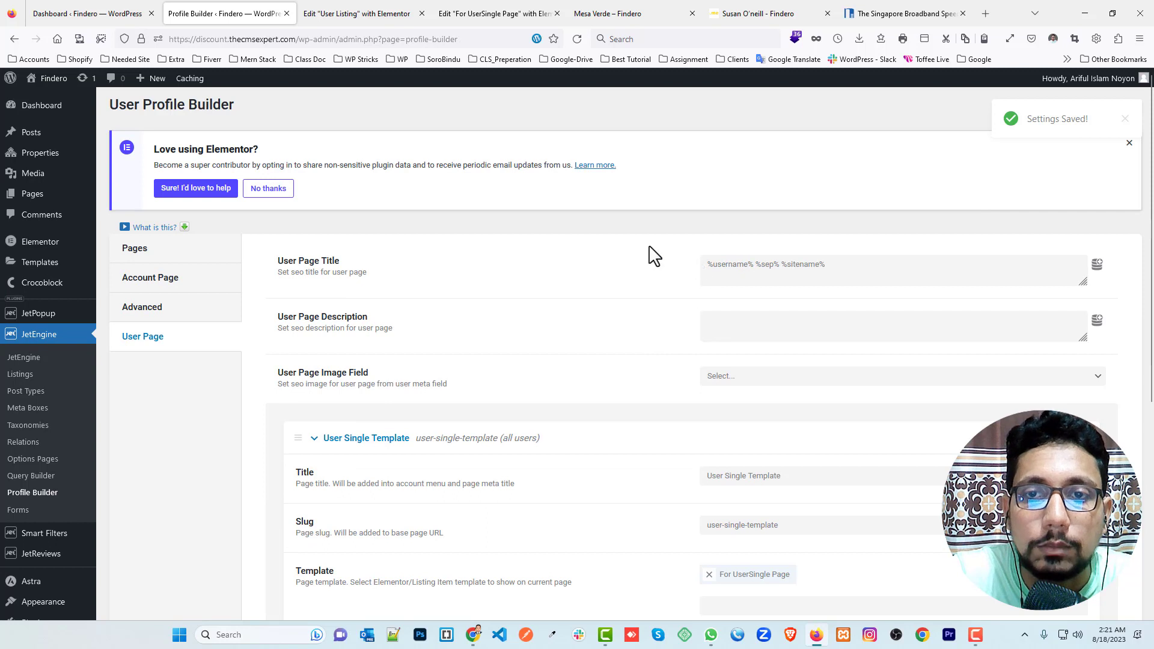
click(157, 252)
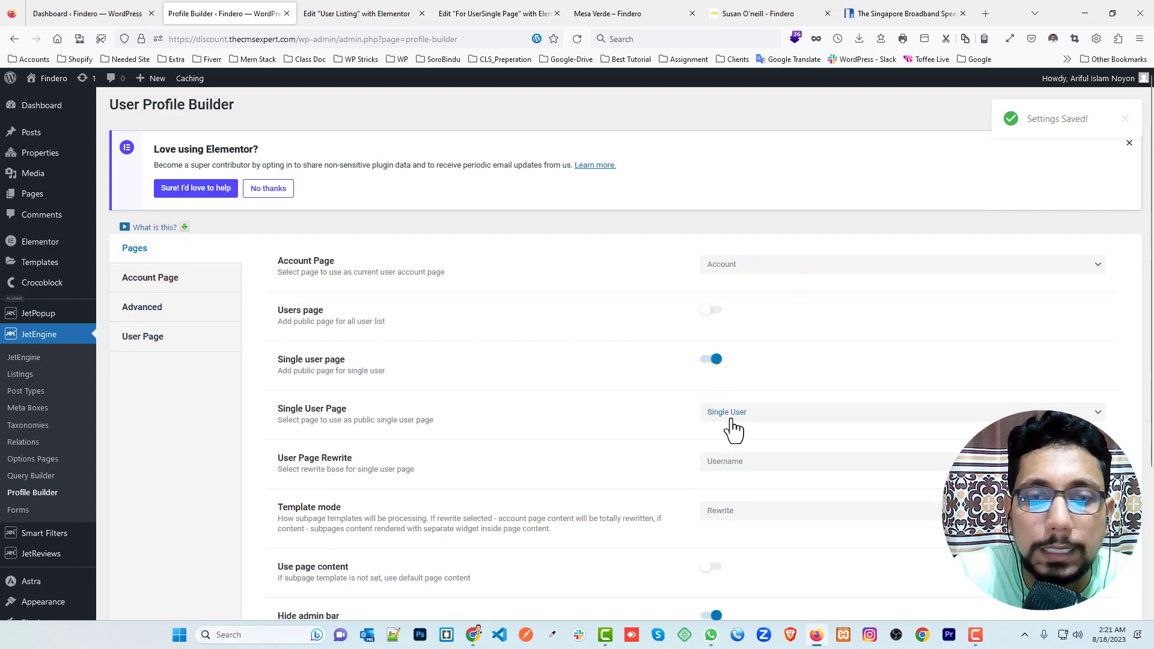
click(159, 339)
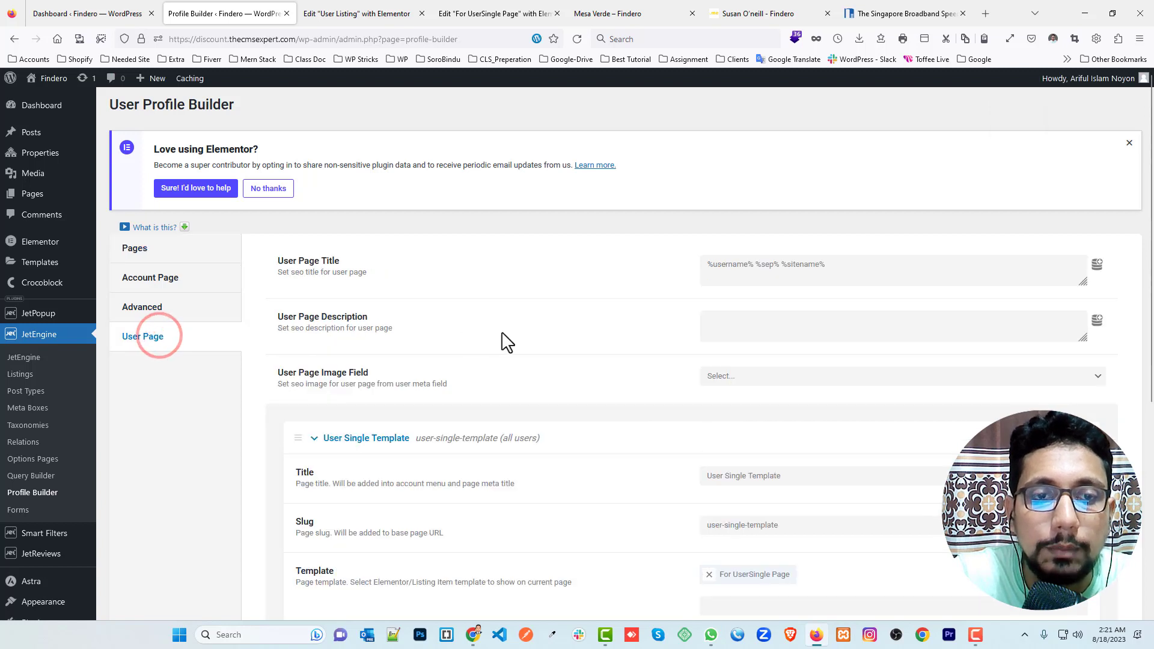
scroll(417, 339, down, 2)
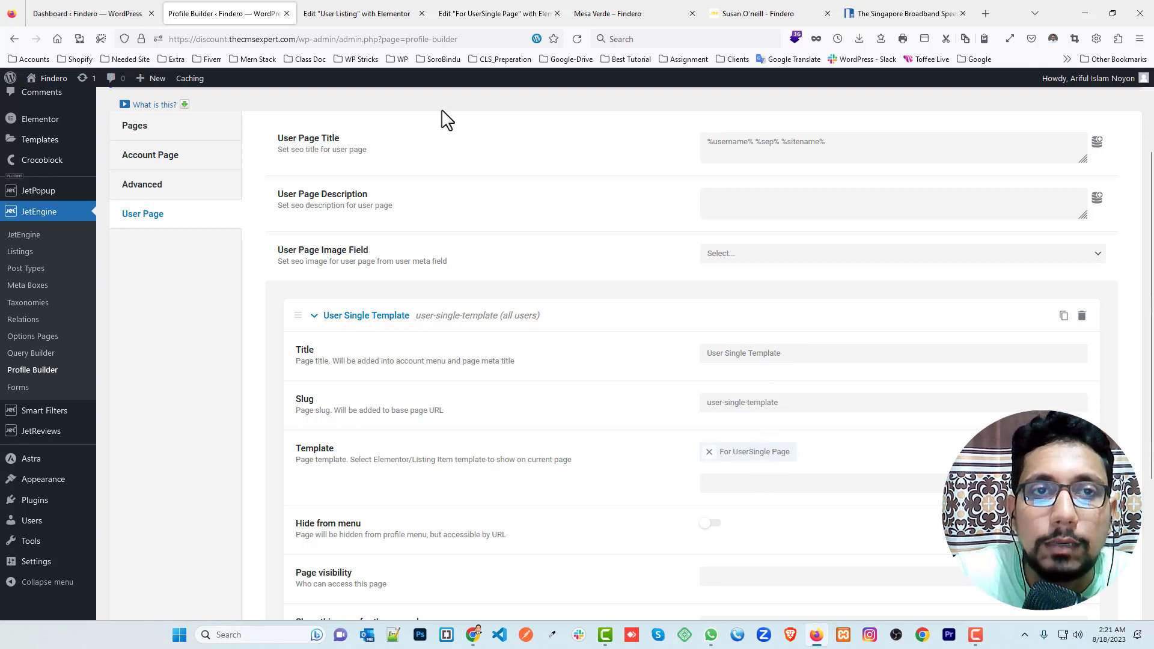
click(361, 12)
click(502, 11)
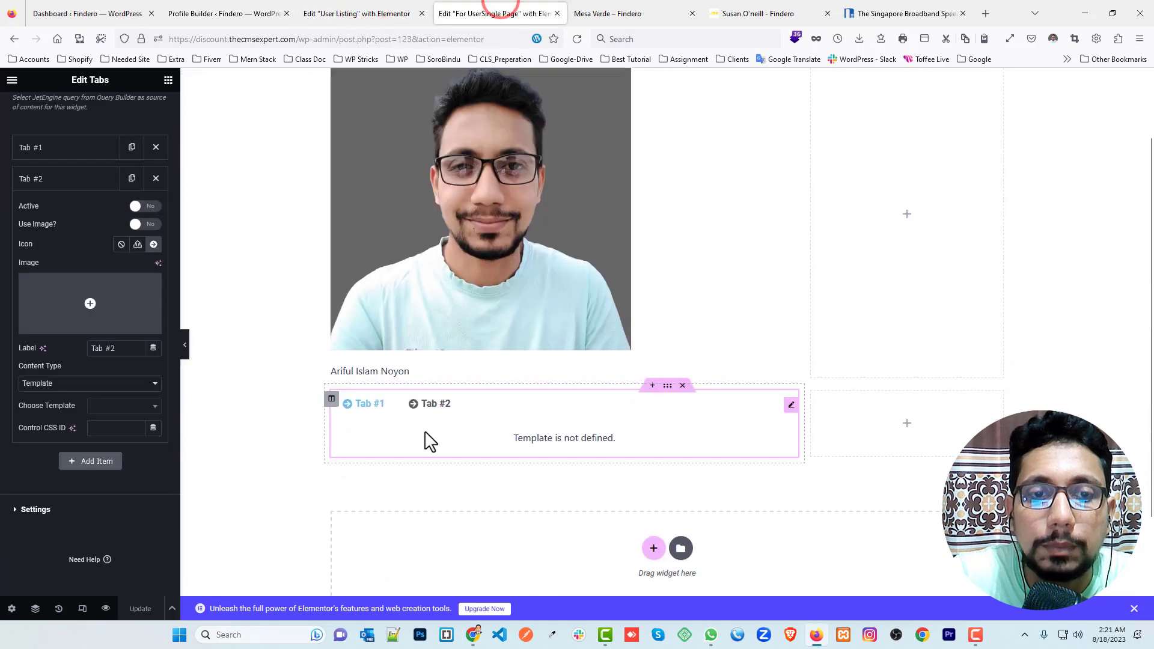
scroll(429, 442, down, 1)
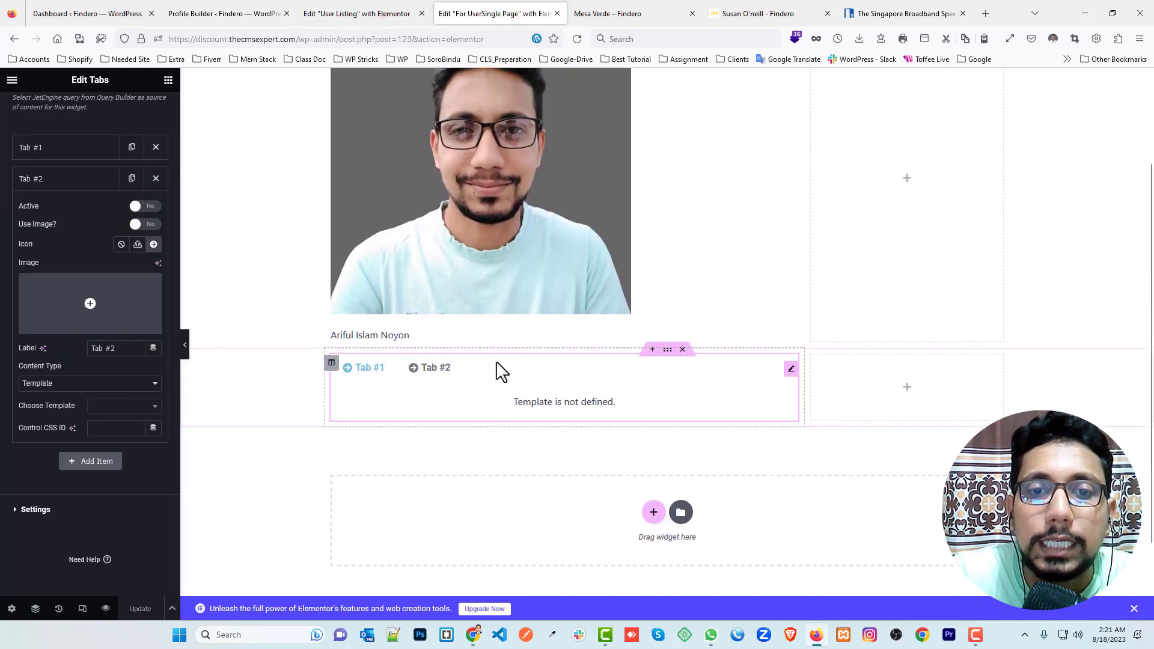
scroll(510, 360, up, 3)
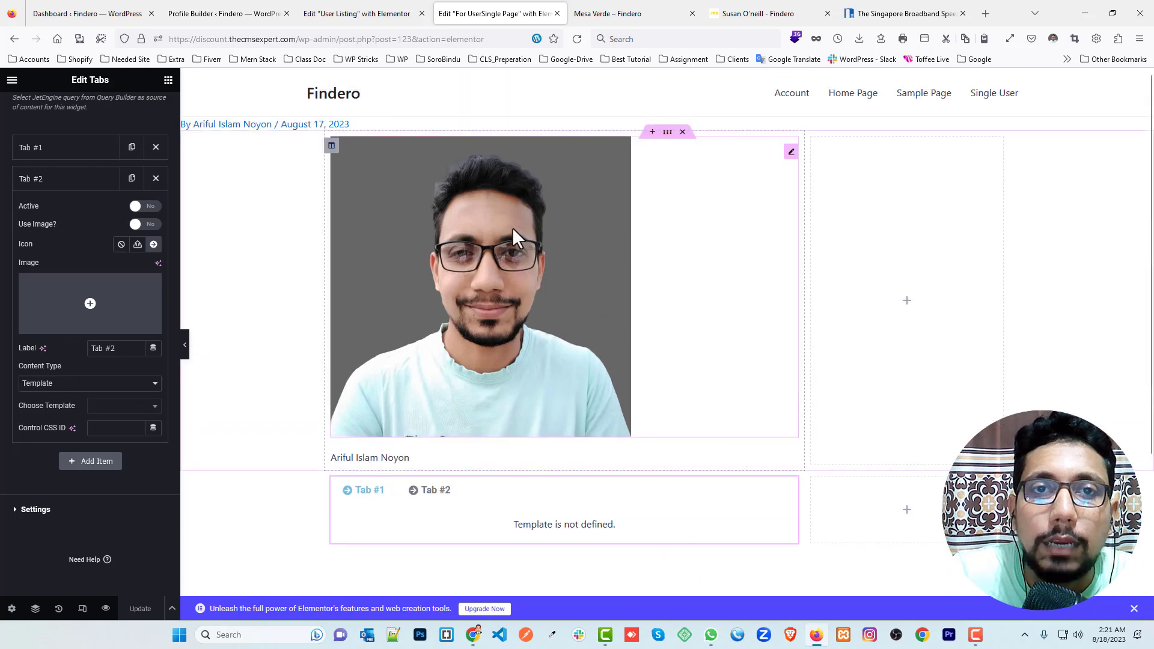
click(602, 13)
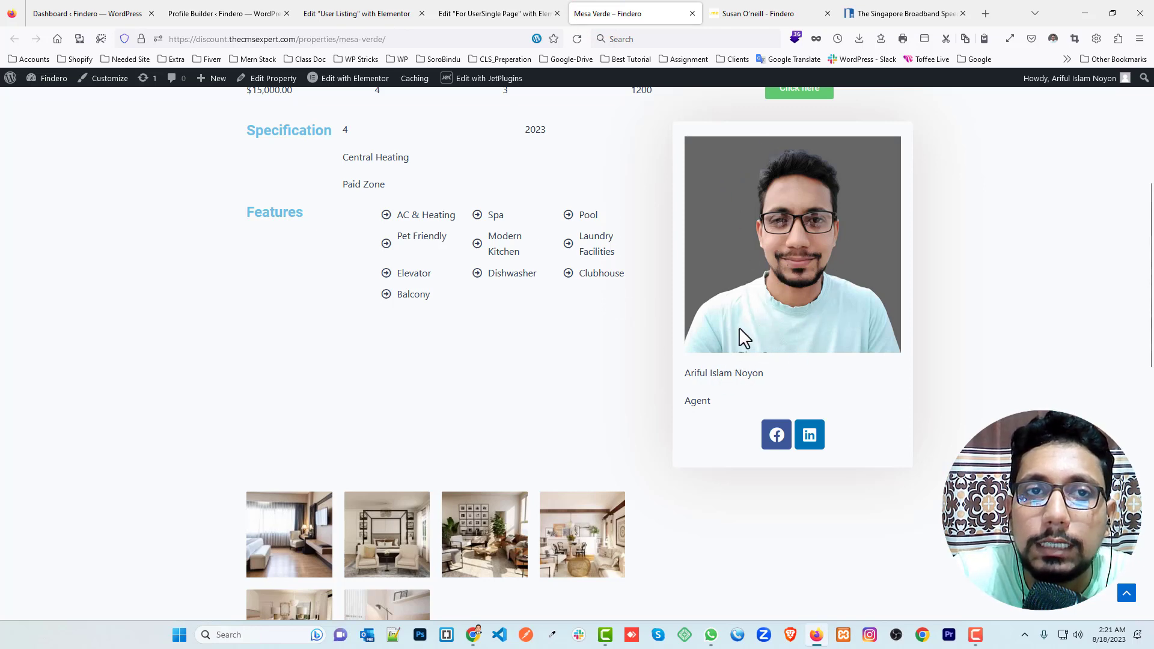
Step: Update the User Listing template and reload its Elementor editor
click(379, 11)
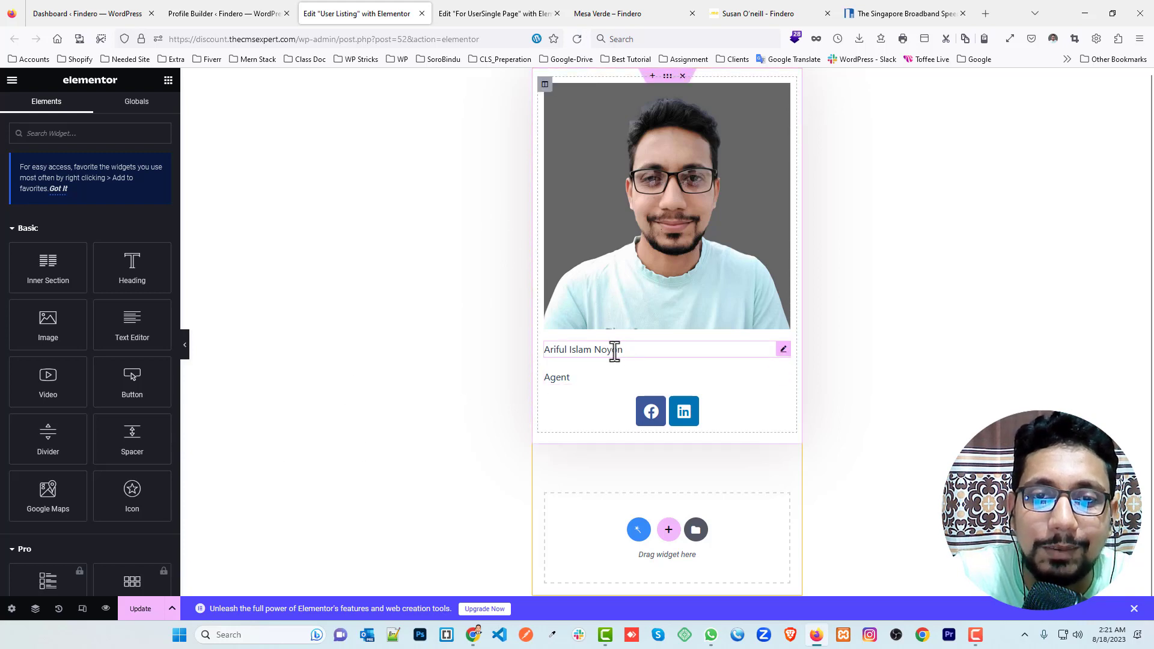
click(137, 609)
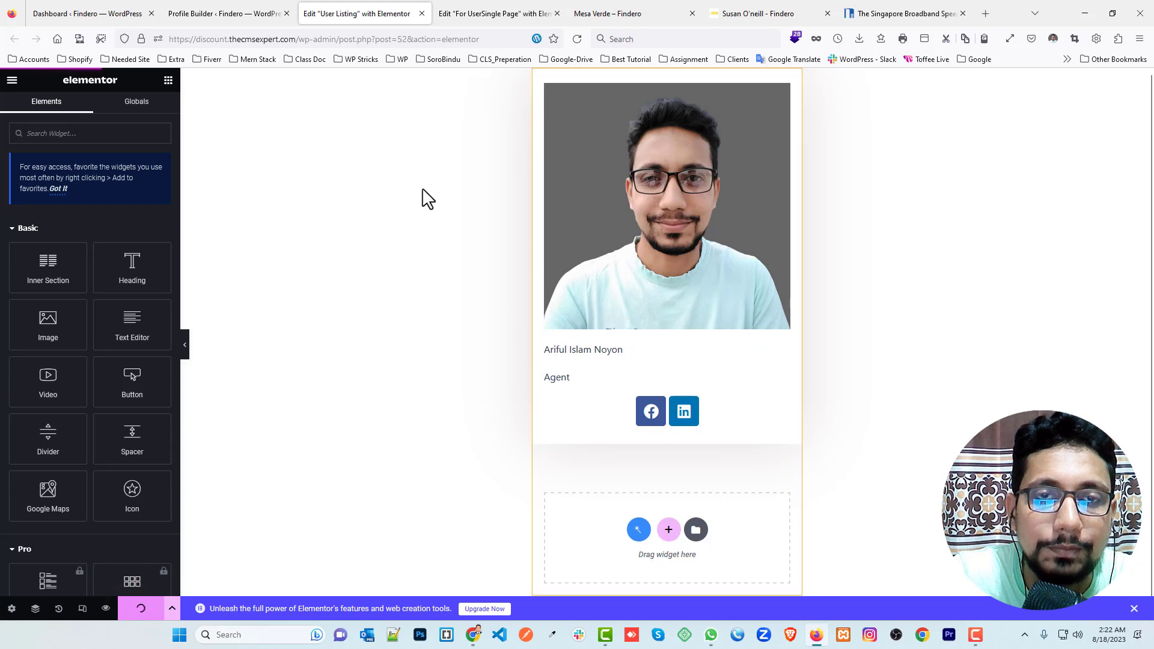
click(577, 38)
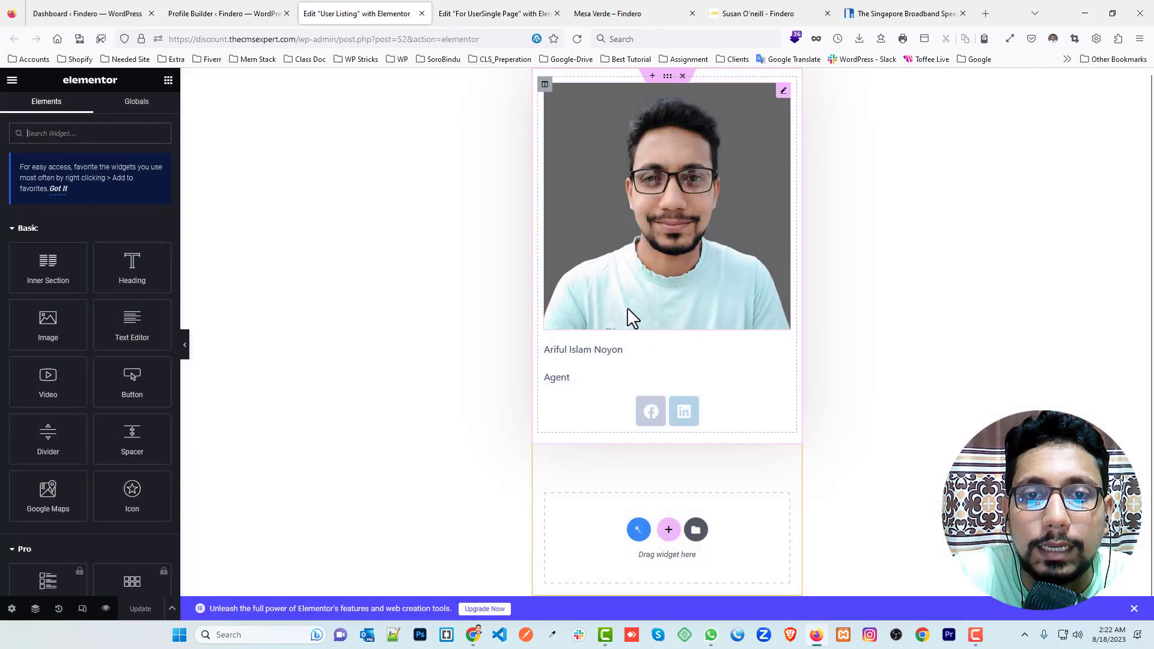
Step: Find the Dynamic Link widget and add it between the photo and the display name in the User Listing card
scroll(627, 309, down, 1)
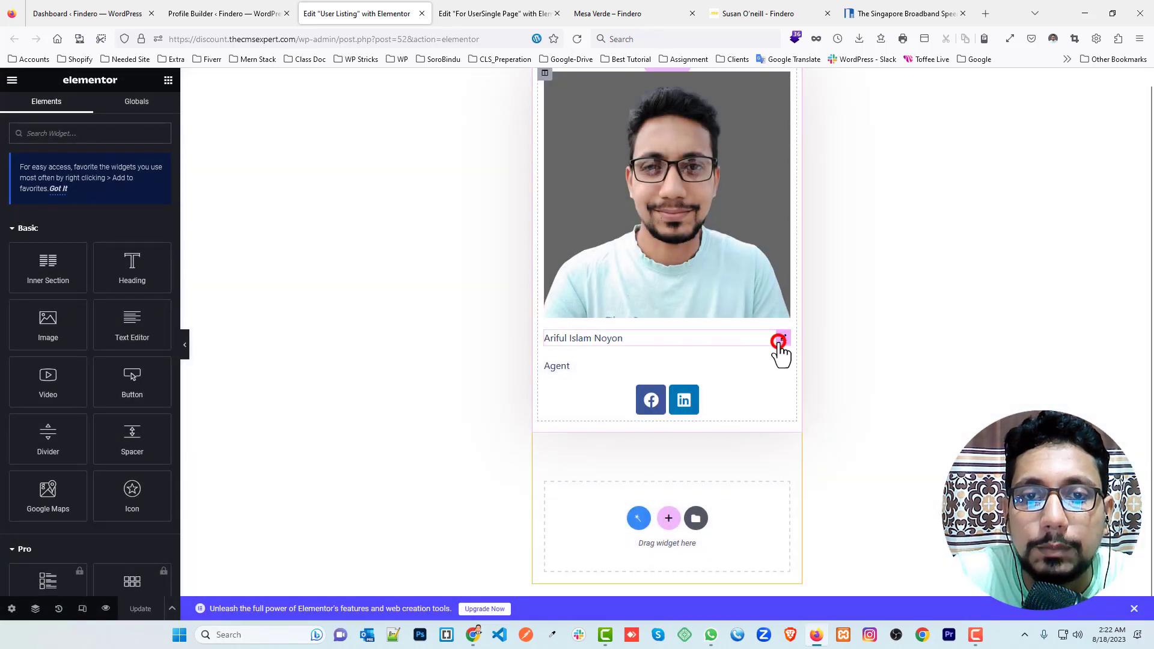
click(778, 341)
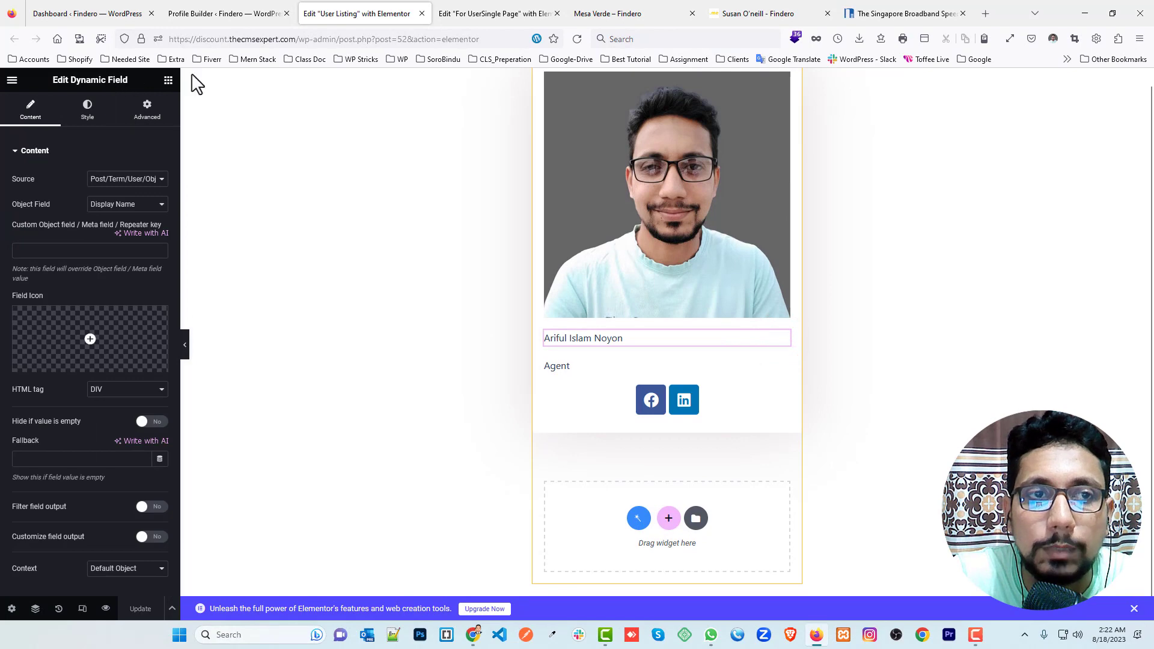
click(168, 79)
click(52, 126)
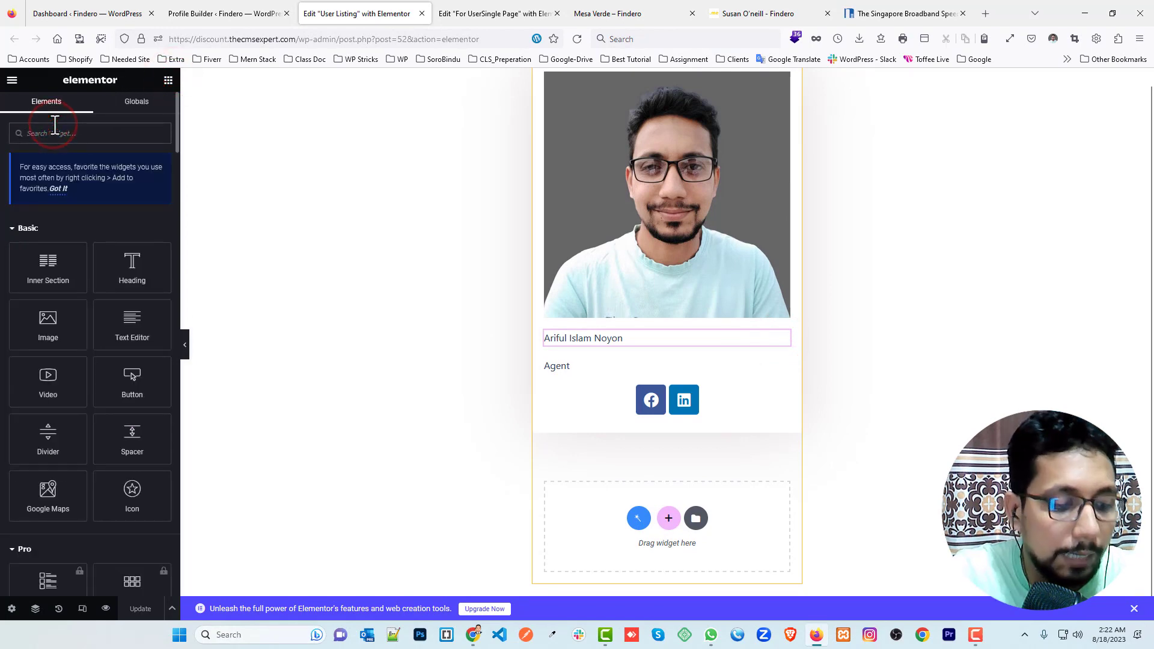
text(du)
key(BackSpace)
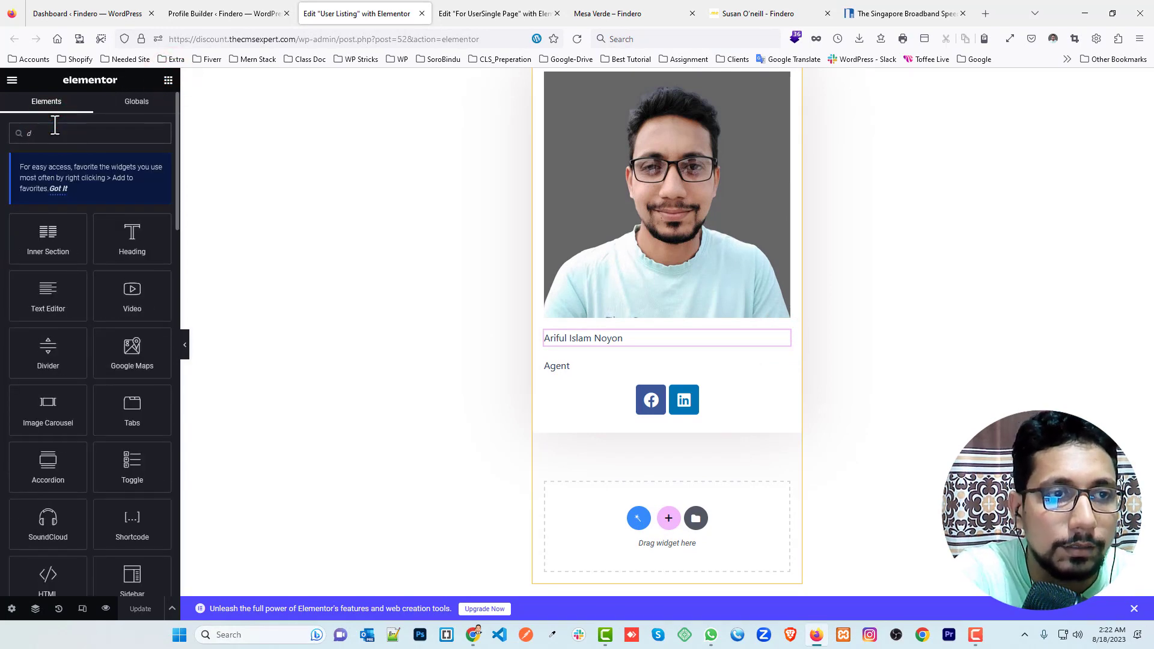
text(yn)
key(BackSpace)
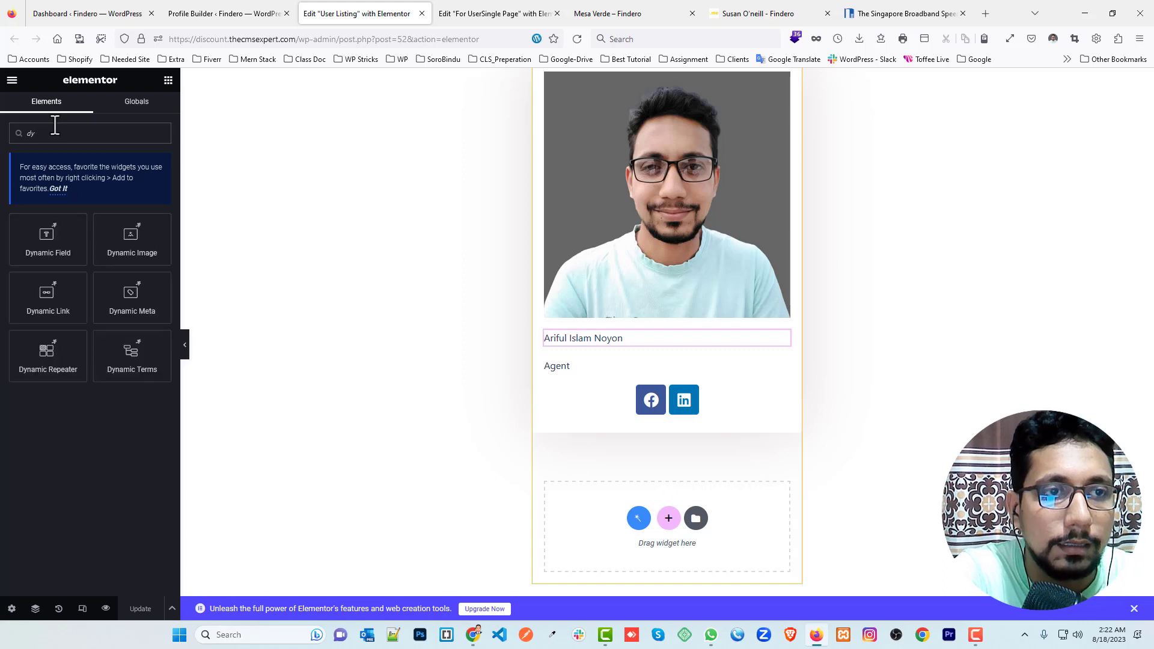
drag(60, 295, 645, 333)
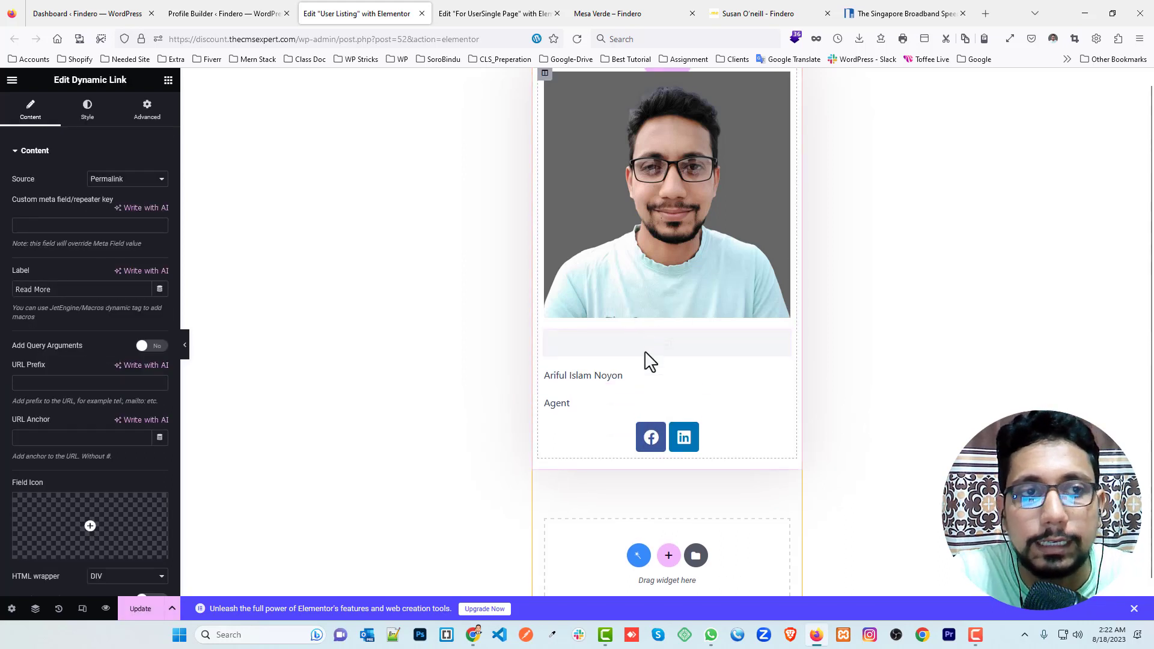
Step: Set the dynamic link's source to Profile Page and its profile page to User Single Template
click(130, 178)
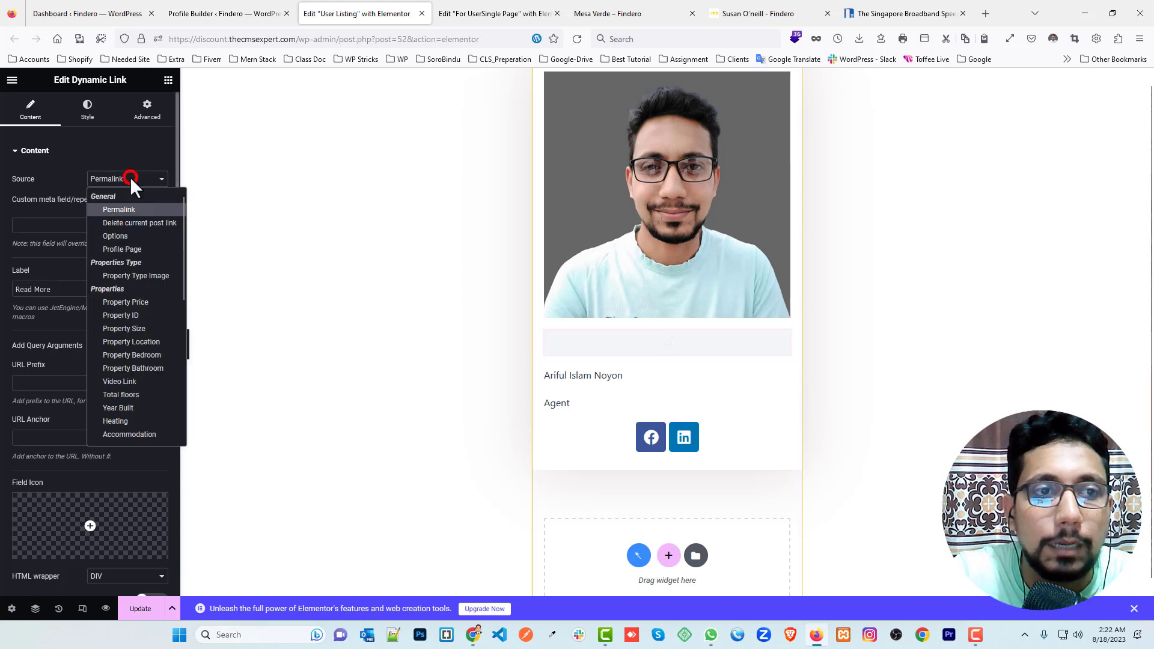
click(133, 249)
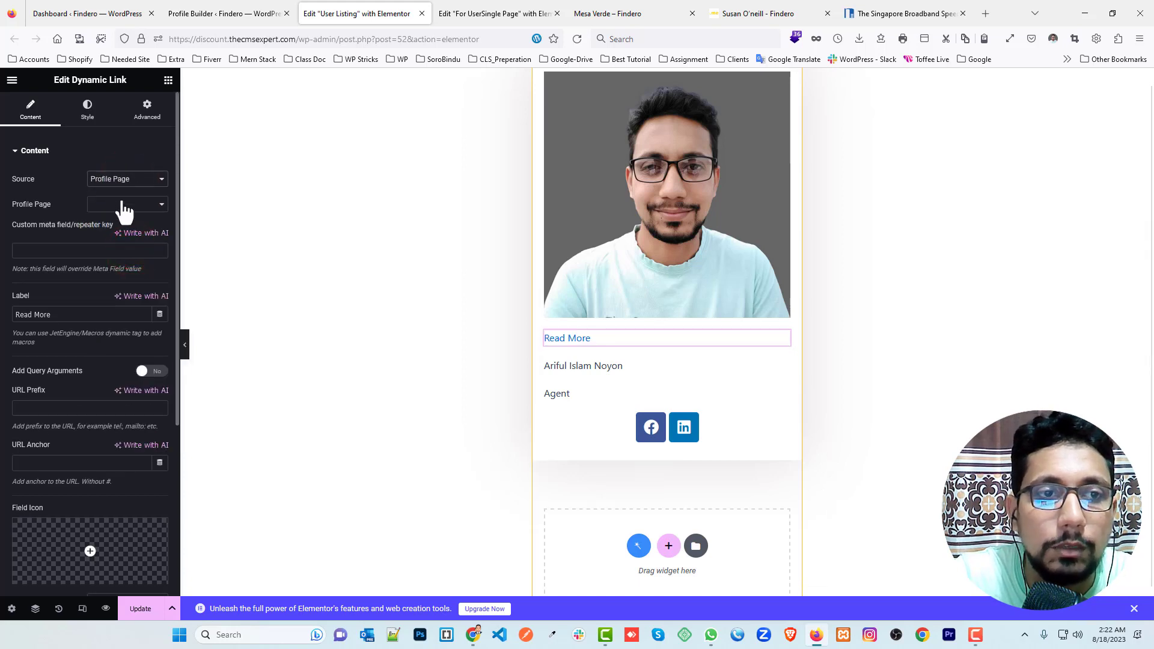
click(123, 204)
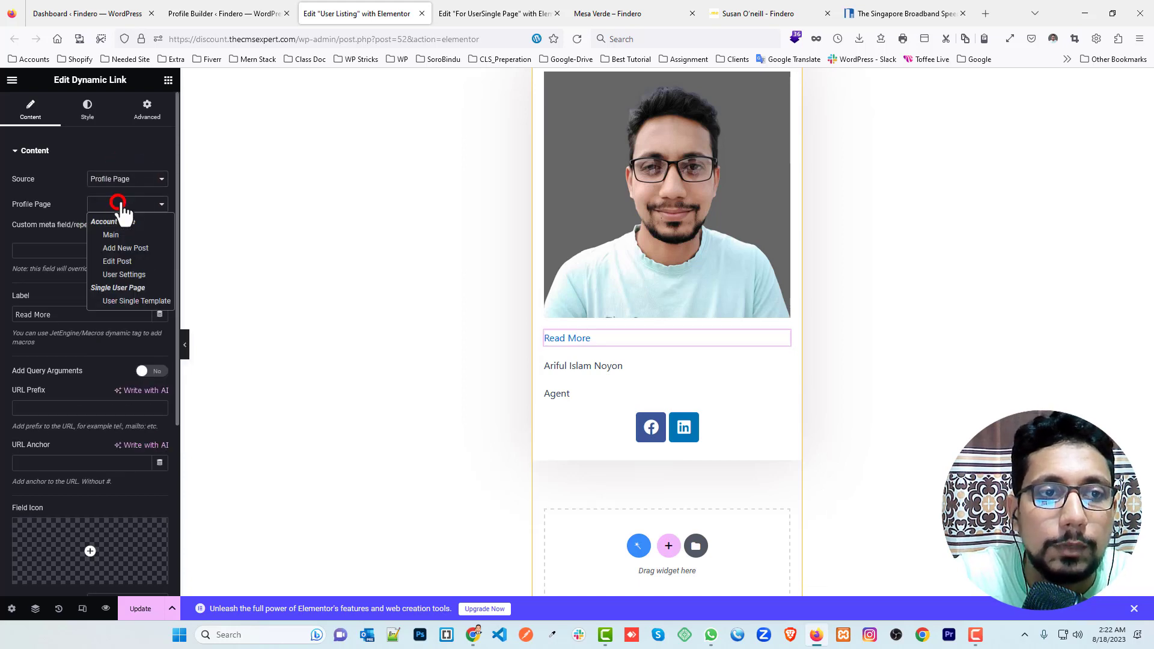
click(137, 301)
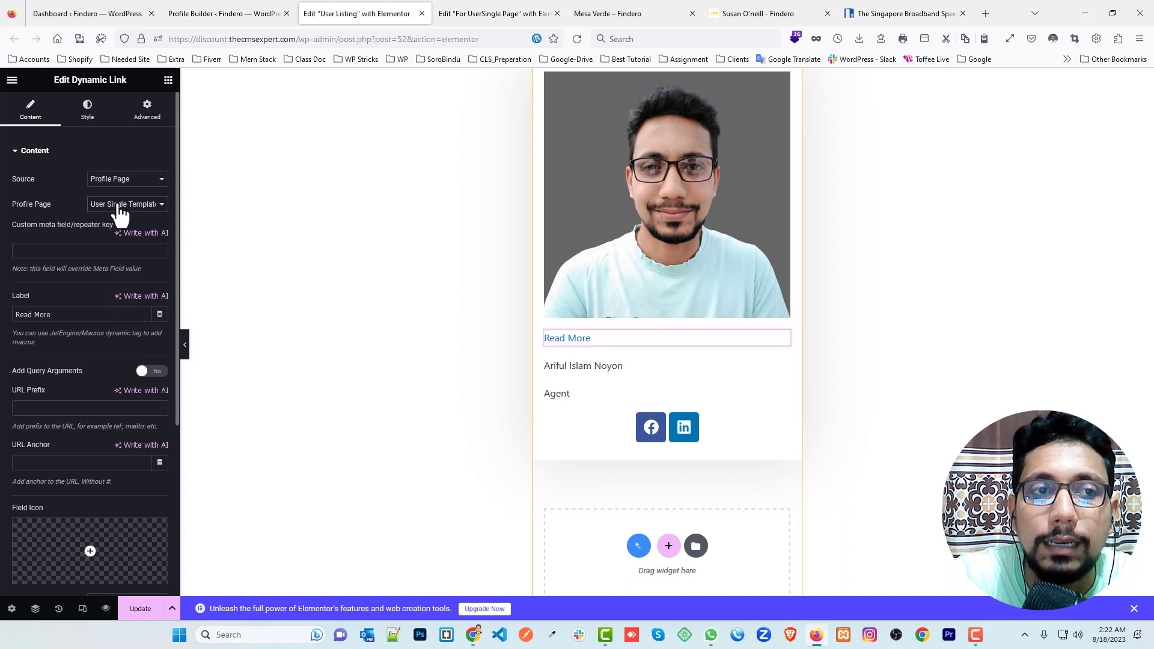
Step: Replace the dynamic link's Read More label with a JetEngine Custom Field tag using the First Name field
triple_click(65, 313)
key(BackSpace)
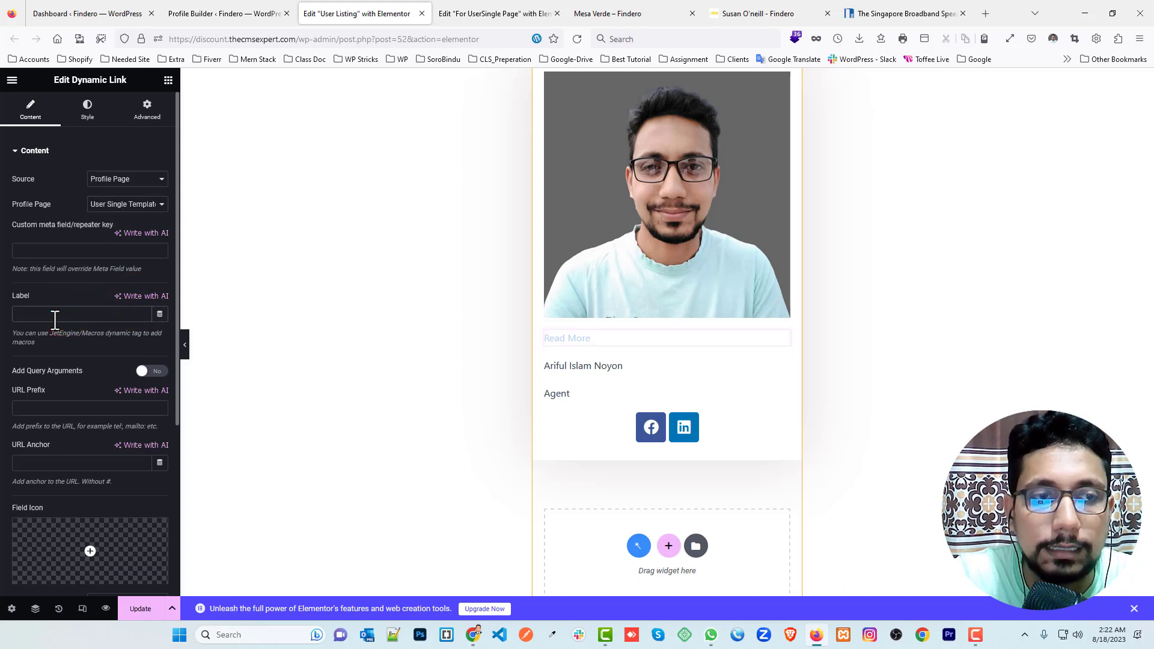
click(160, 314)
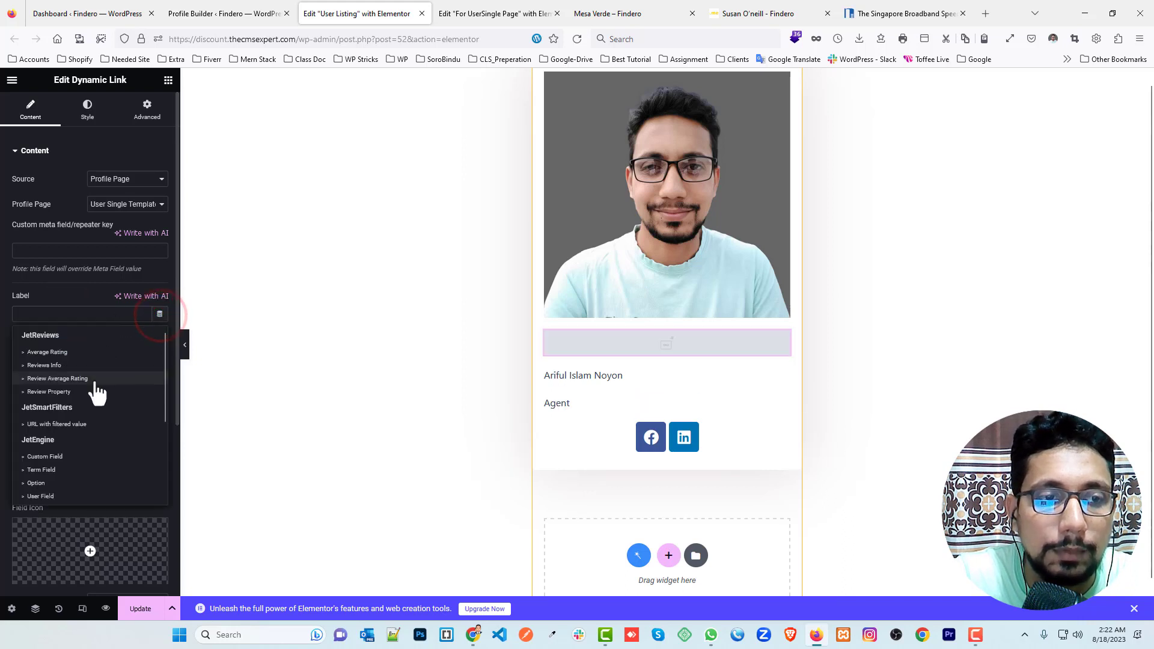
scroll(90, 406, down, 4)
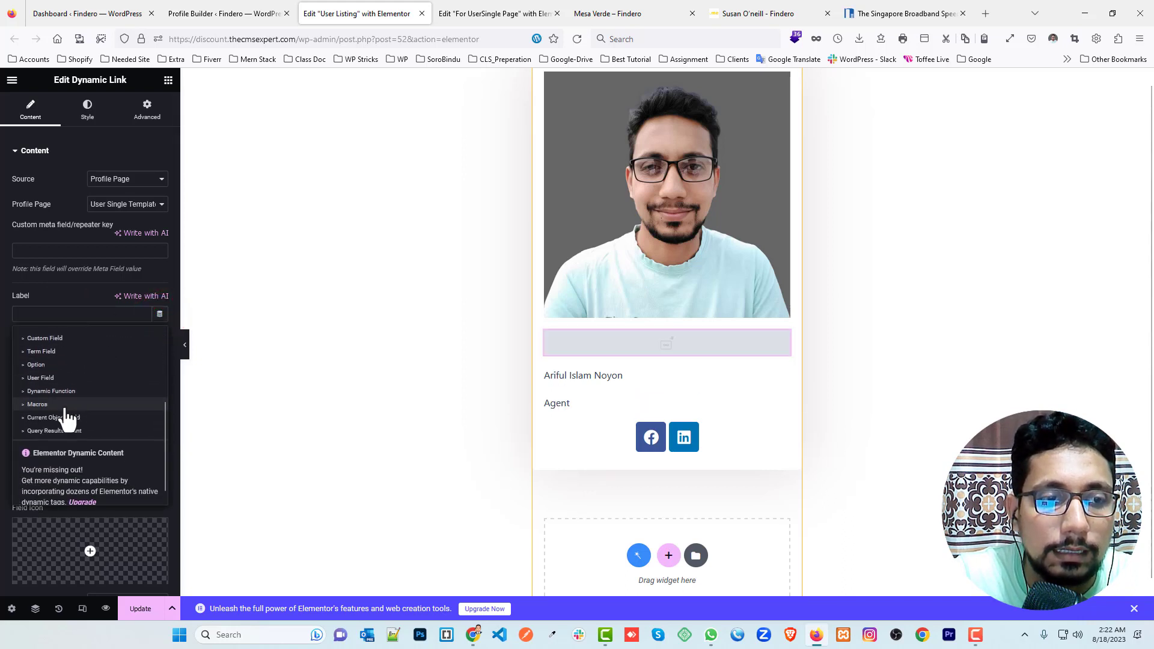
scroll(71, 420, up, 1)
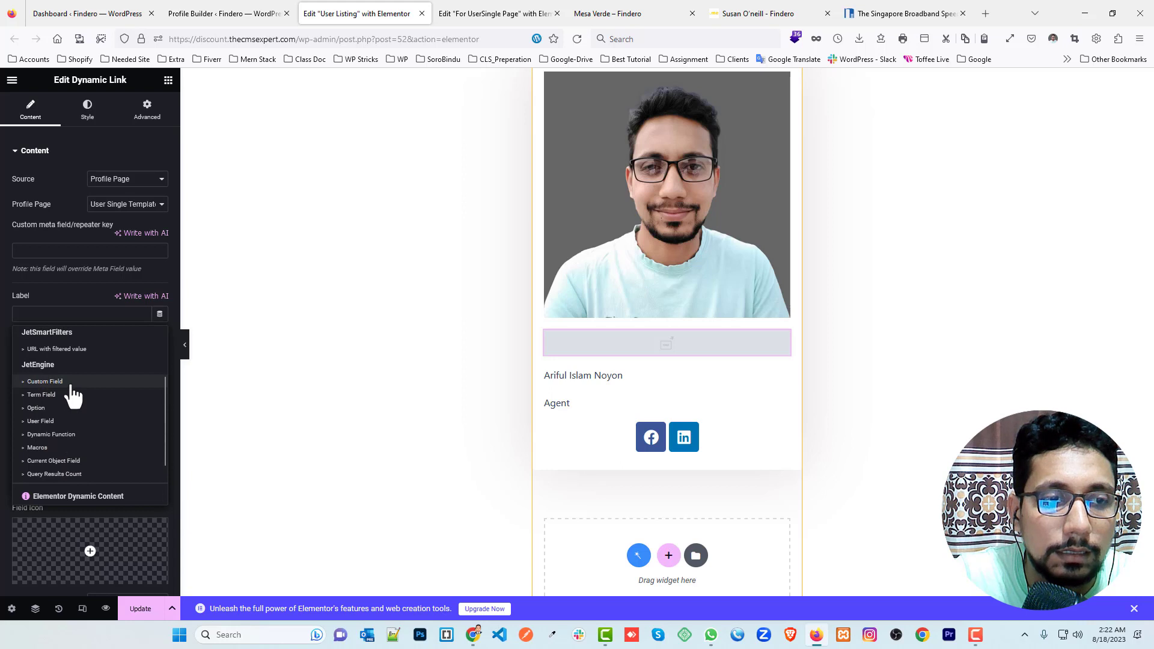
click(71, 383)
click(123, 368)
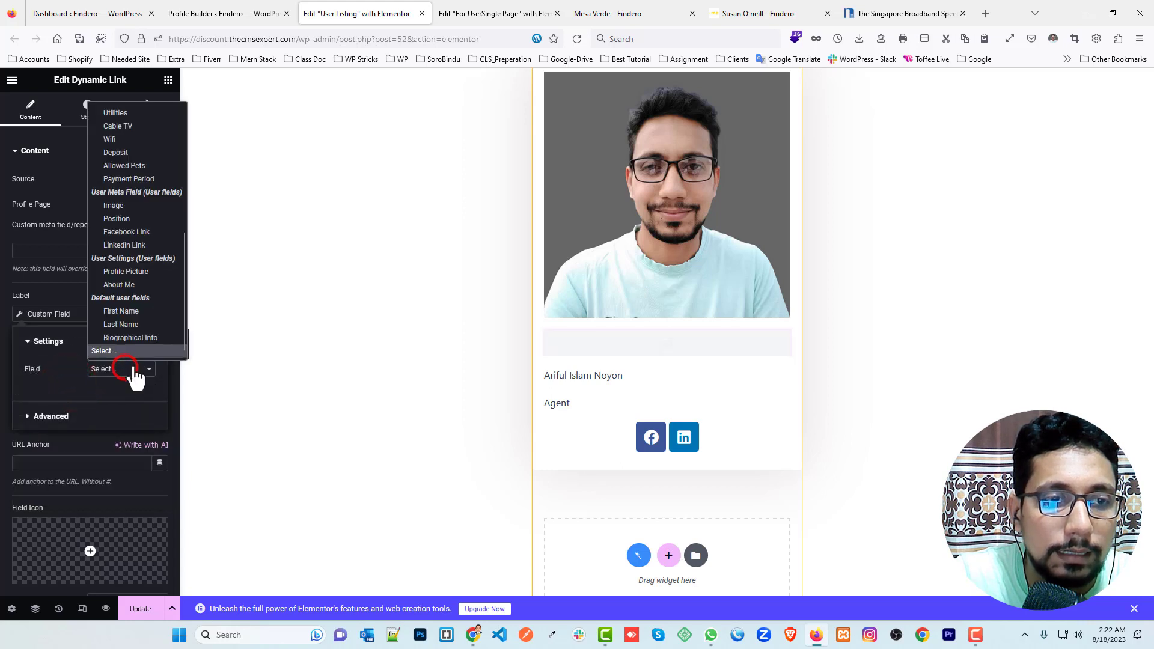
scroll(152, 158, up, 5)
scroll(146, 138, down, 3)
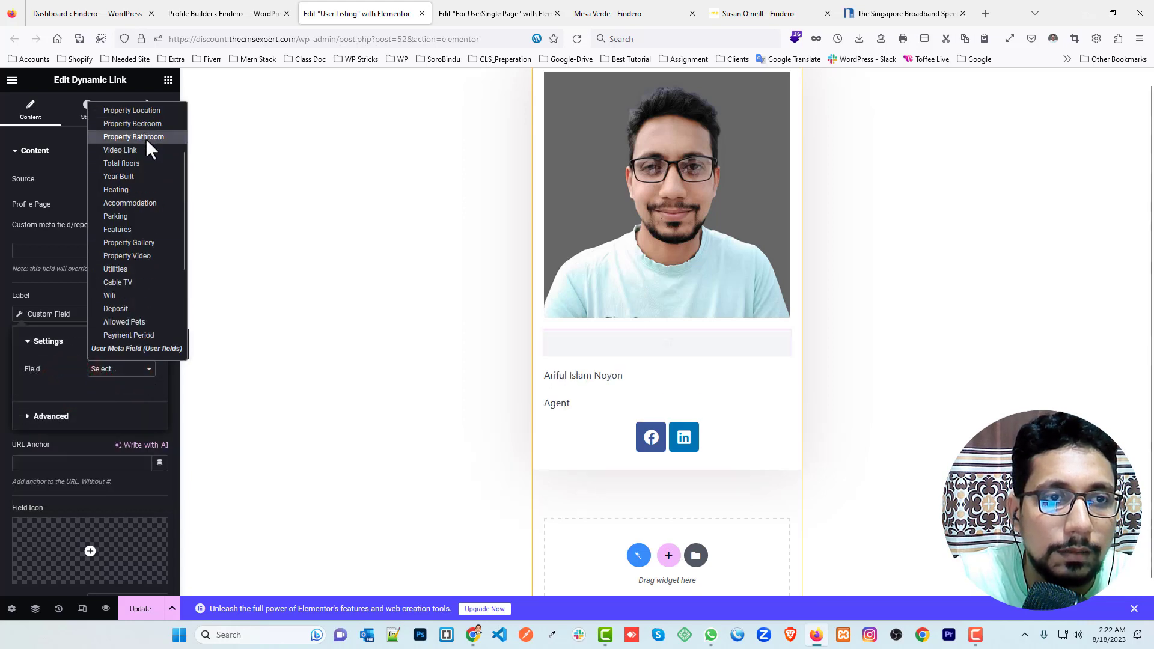
scroll(141, 243, down, 2)
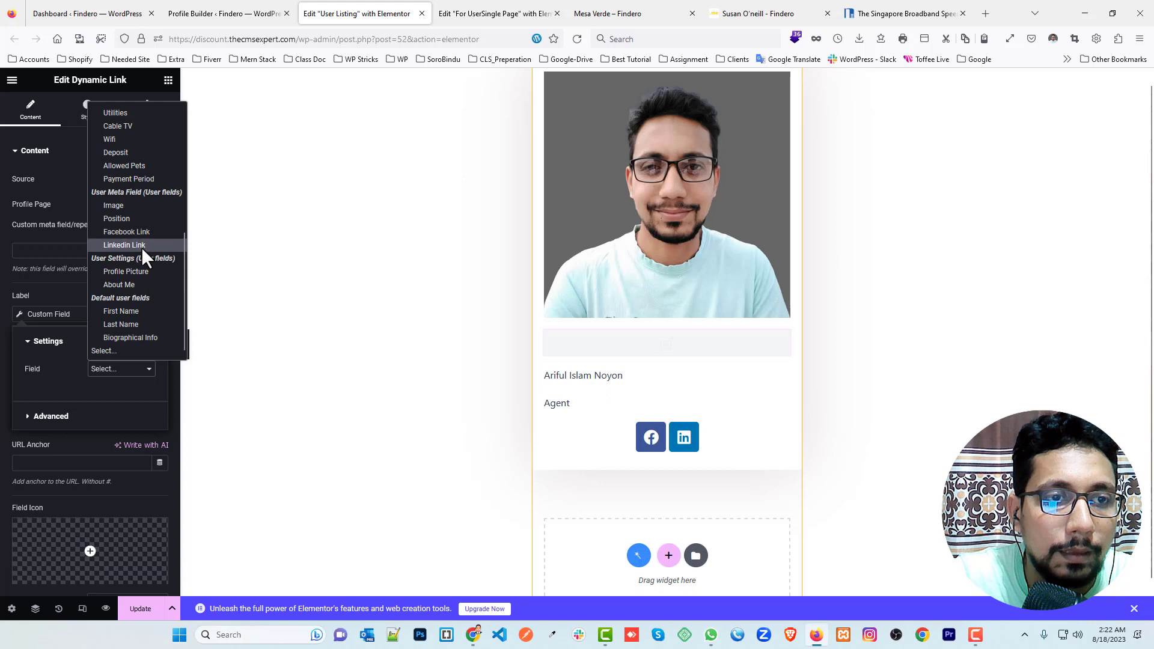
click(143, 311)
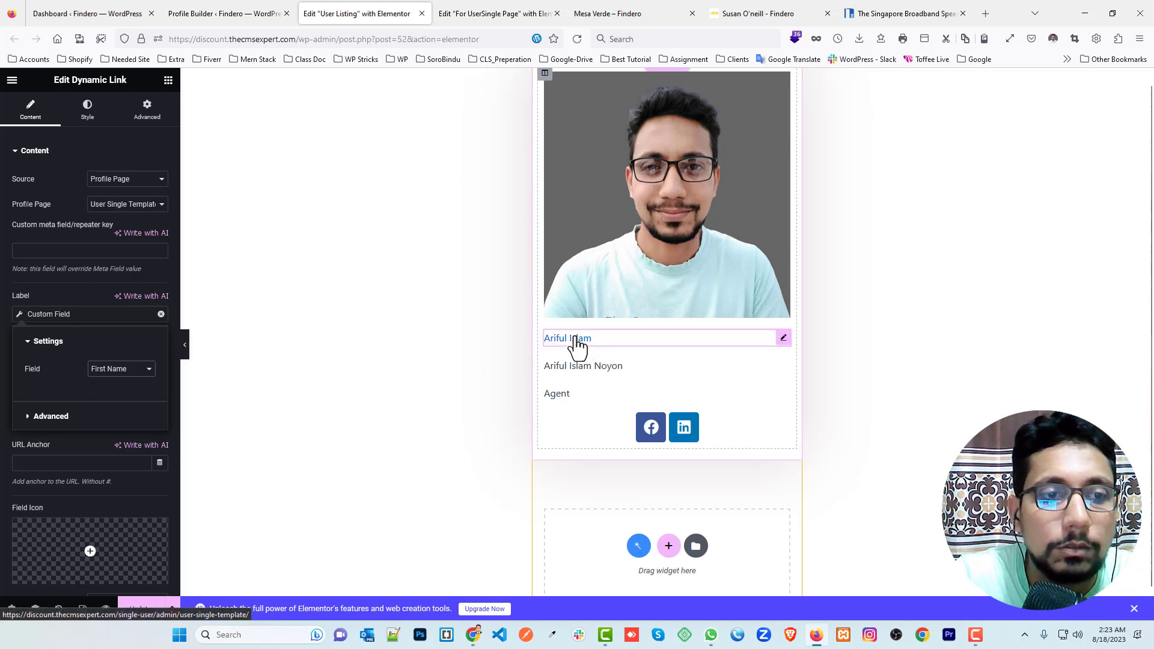
Step: Find the Dynamic Field widget and add it to the empty column beside the photo in the For UserSingle Page template
click(6, 287)
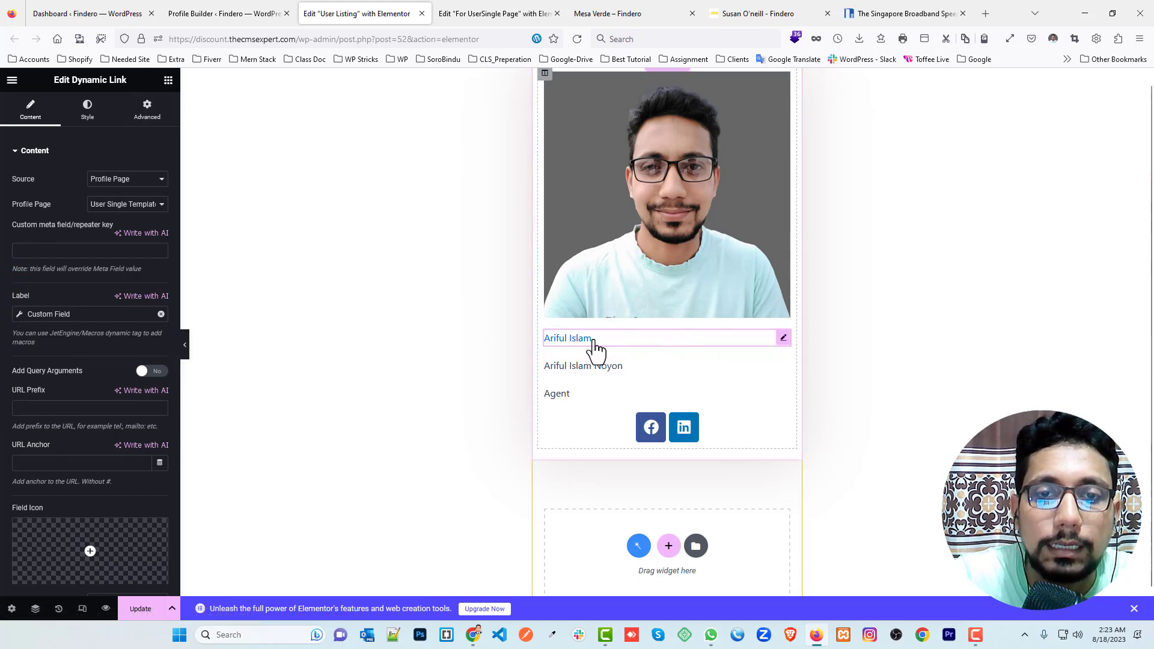
click(468, 12)
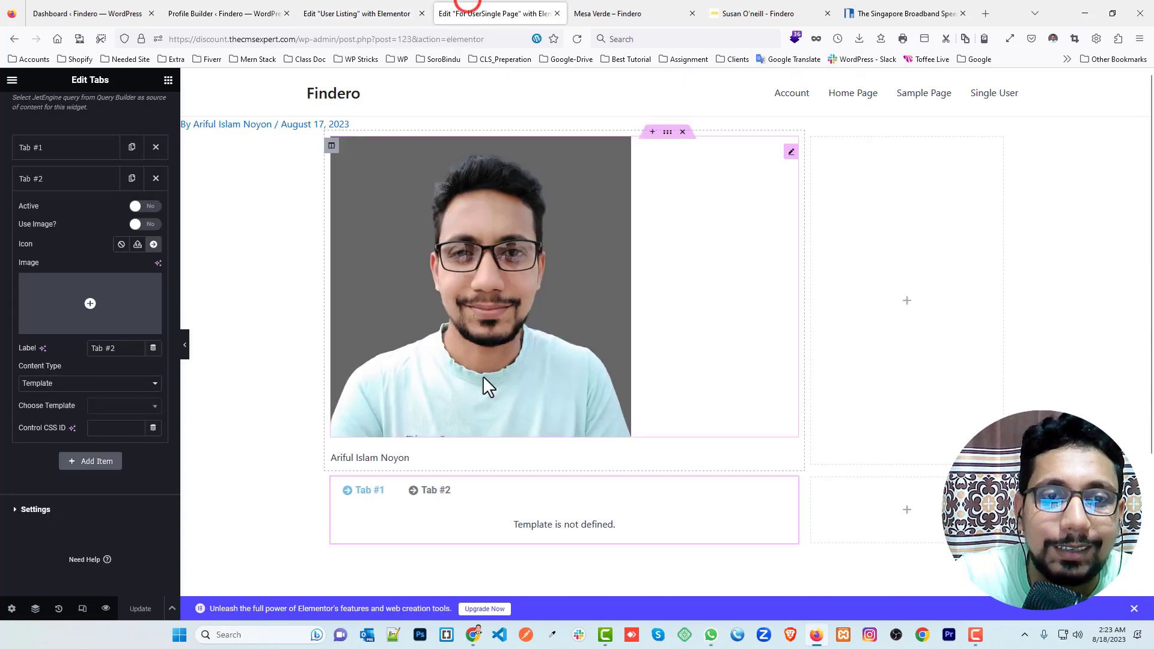
scroll(507, 481, down, 3)
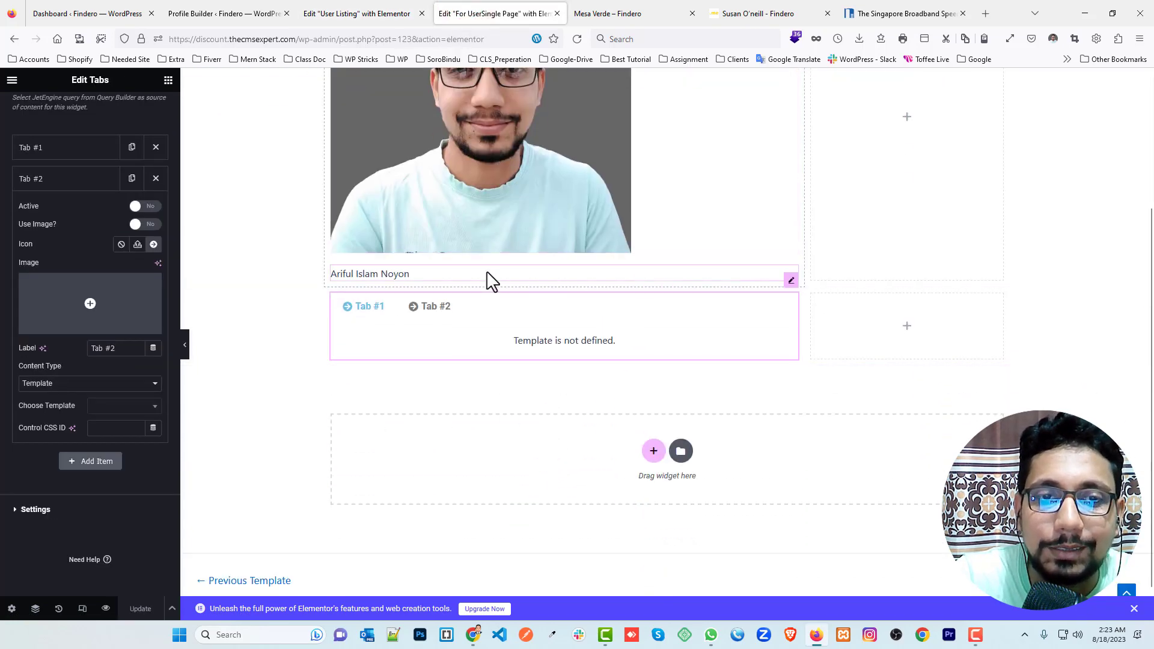
scroll(870, 268, up, 2)
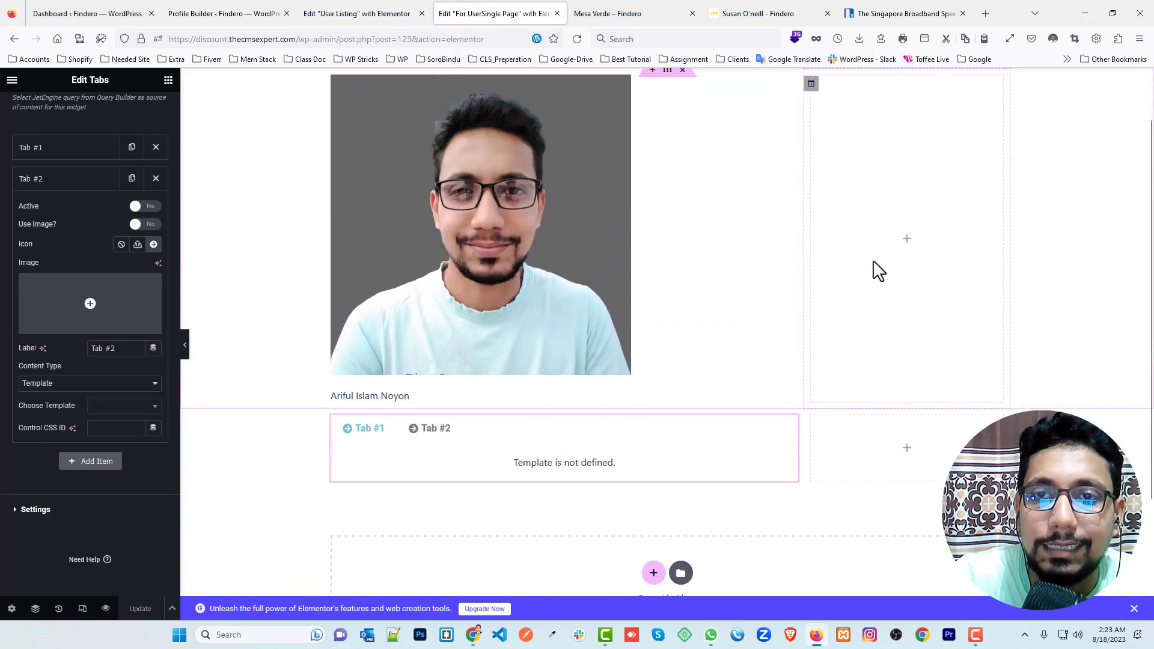
click(906, 238)
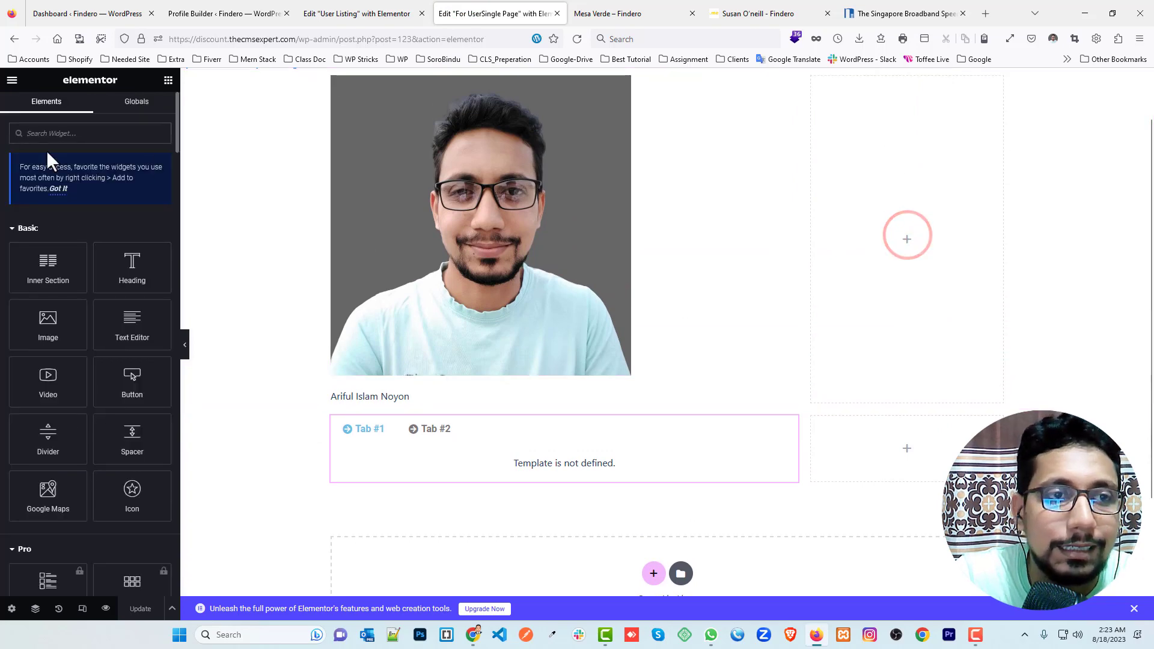
click(47, 129)
text(dy)
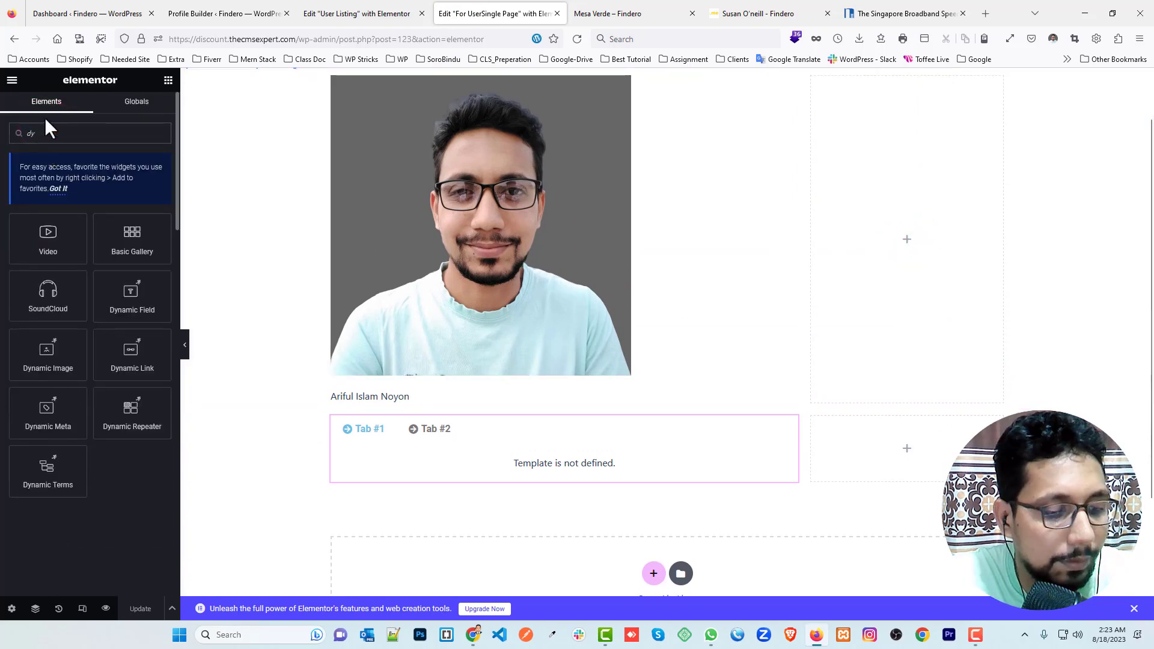
drag(44, 229, 899, 237)
Step: Set the dynamic field's object field to the User group's E-mail and update the For UserSingle Page template
click(120, 204)
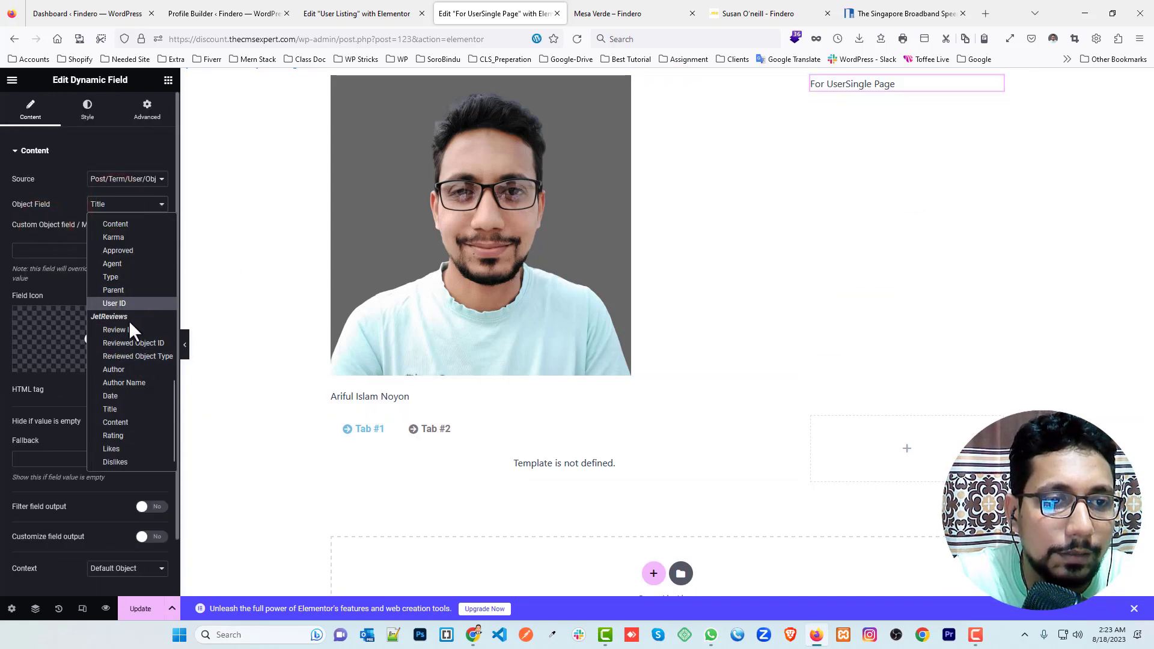
scroll(129, 320, up, 3)
scroll(130, 312, up, 3)
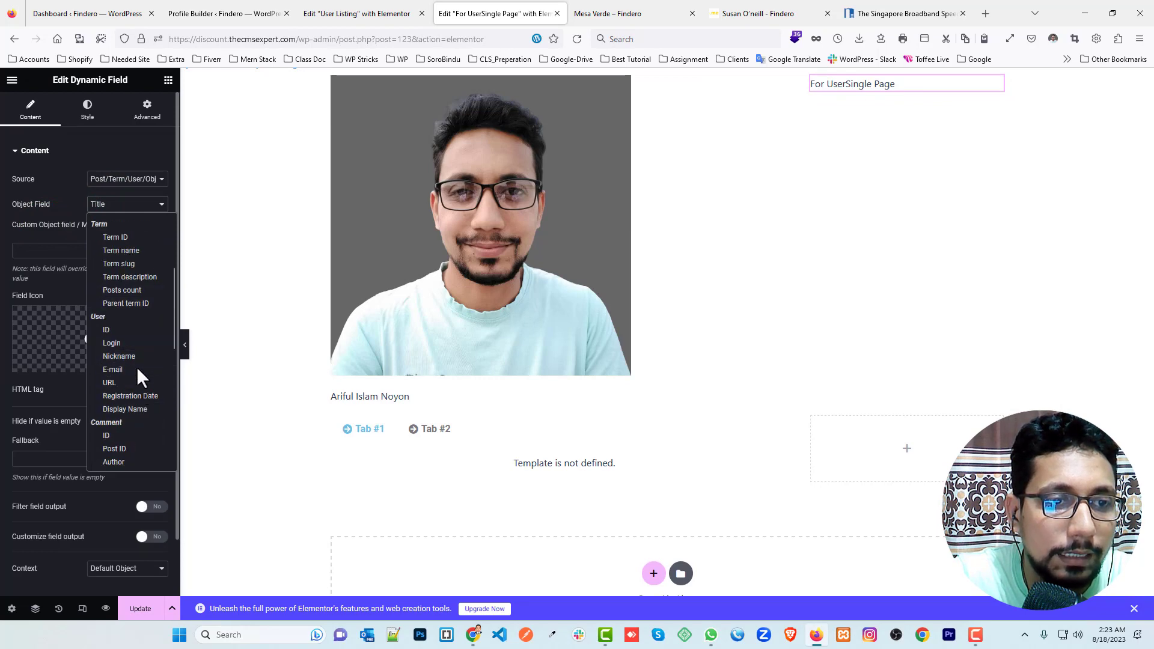
scroll(138, 271, up, 3)
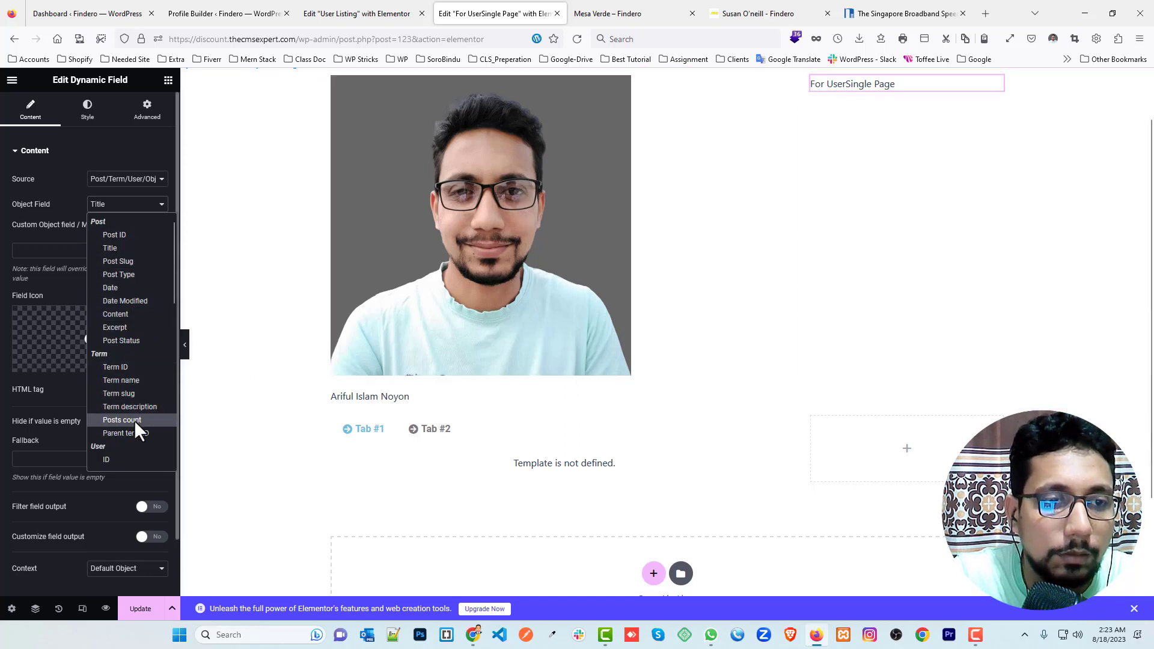
scroll(139, 415, down, 5)
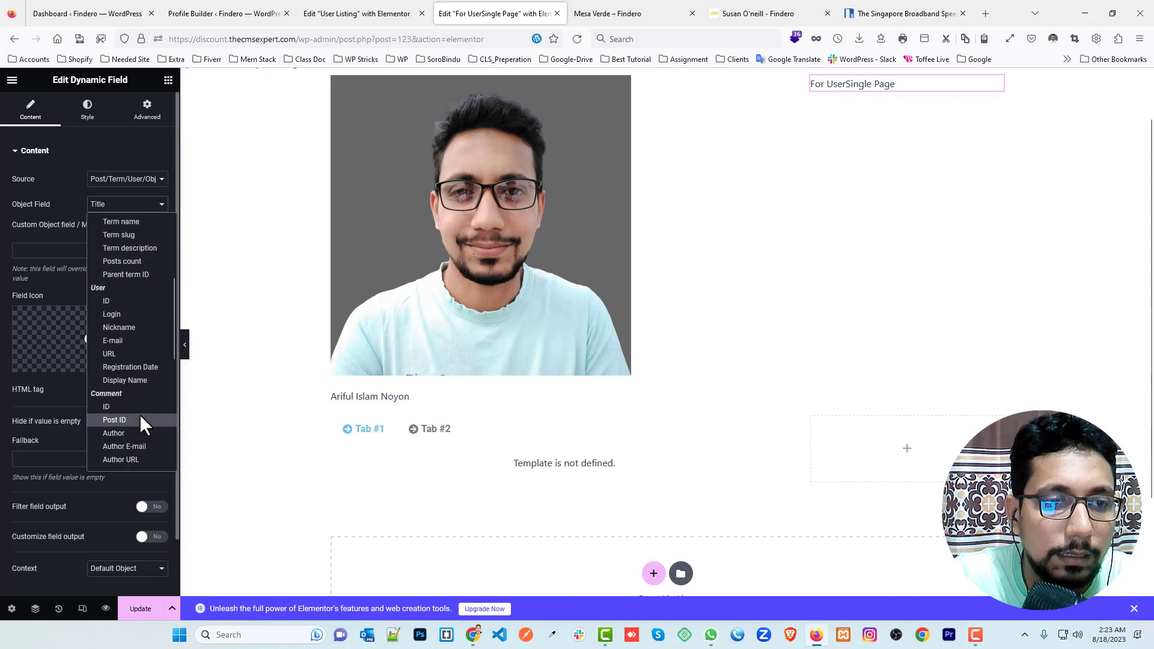
click(134, 335)
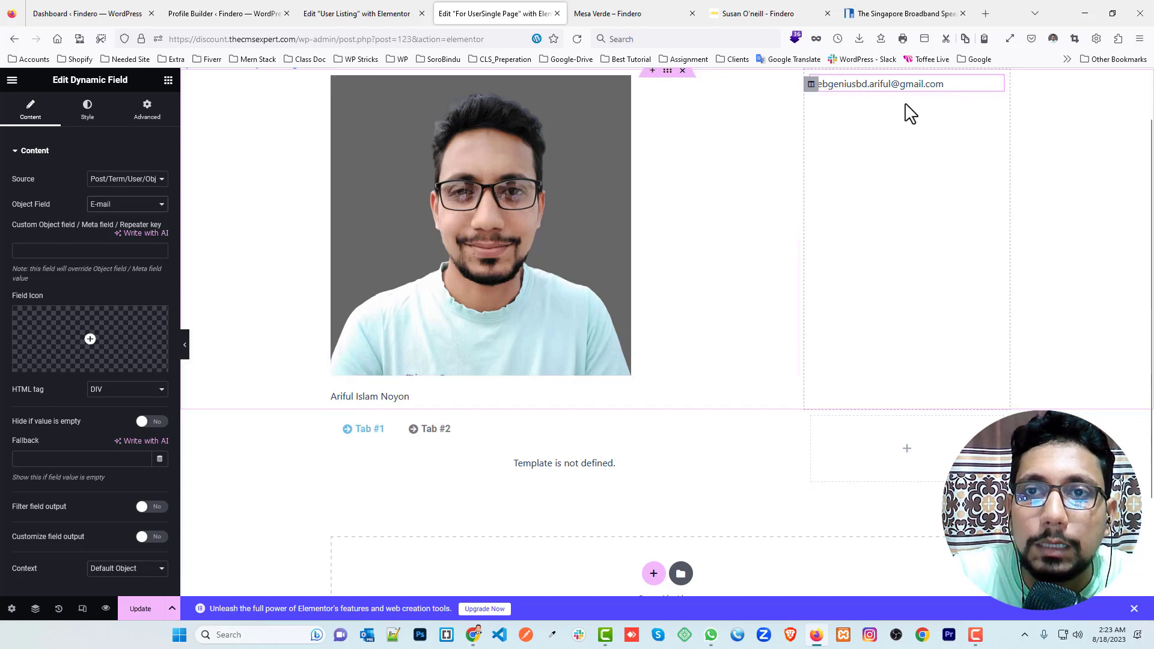
scroll(337, 260, down, 1)
click(148, 615)
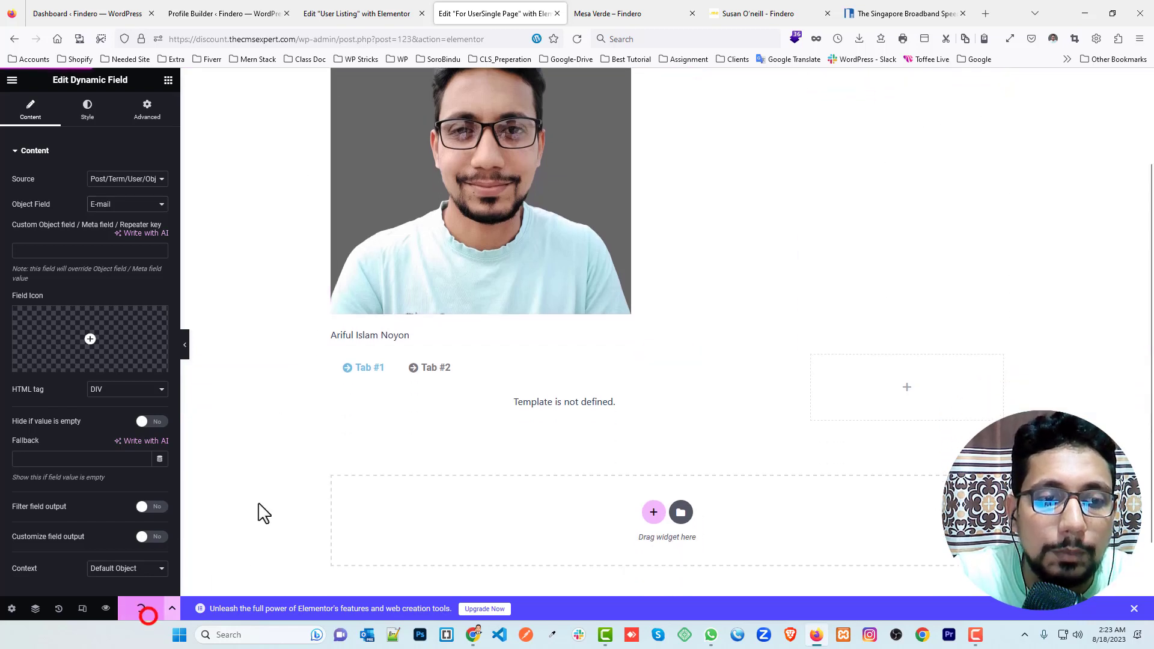
scroll(517, 264, up, 2)
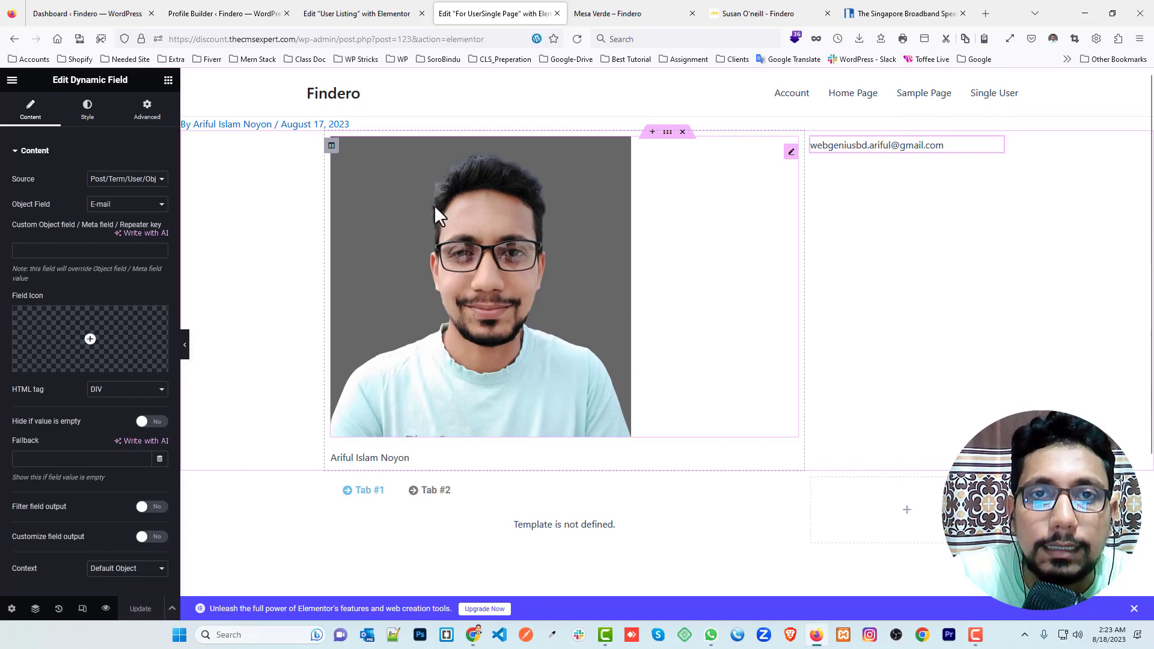
Step: Reload the Mesa Verde property page to check its agent card
click(607, 13)
click(576, 39)
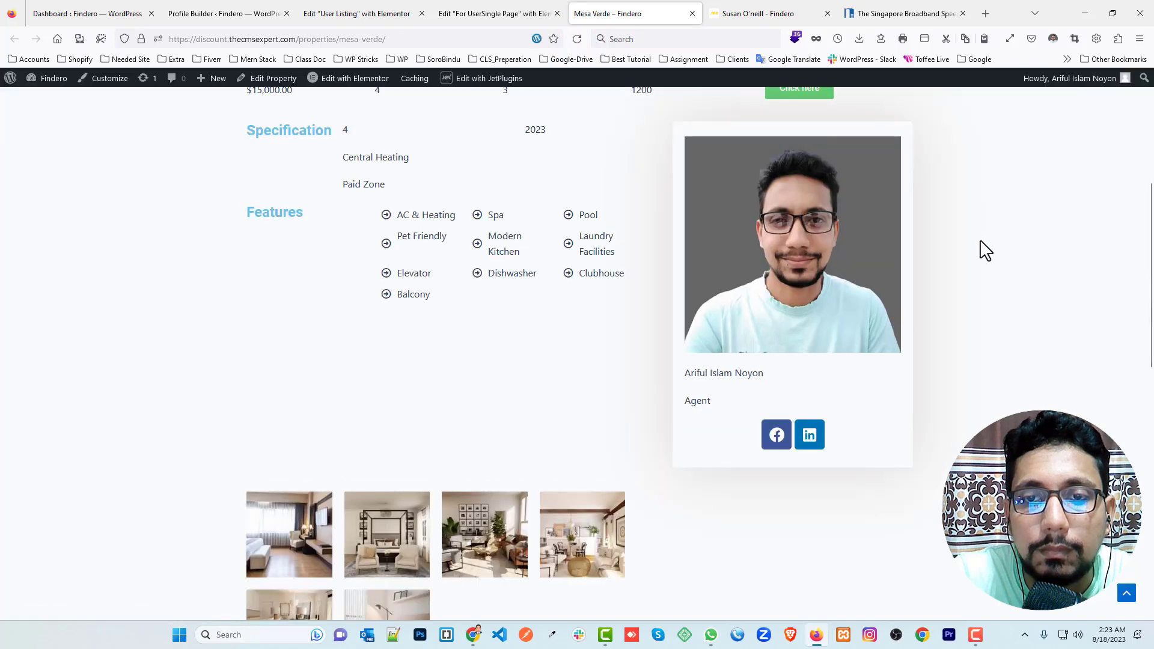
click(576, 39)
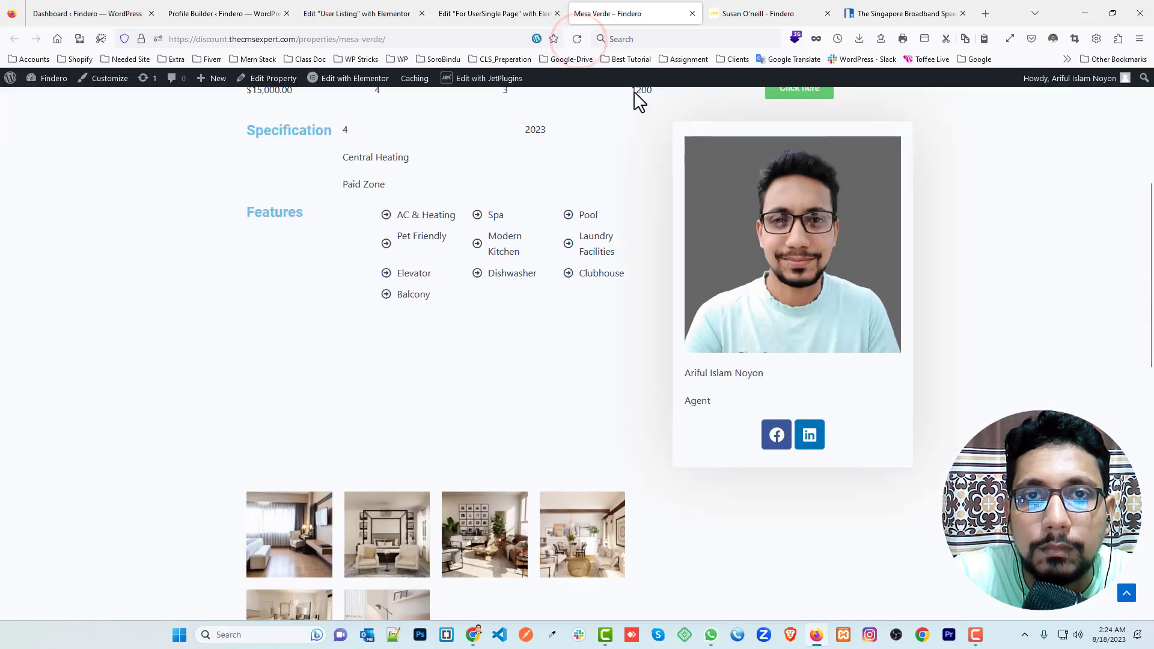
click(577, 38)
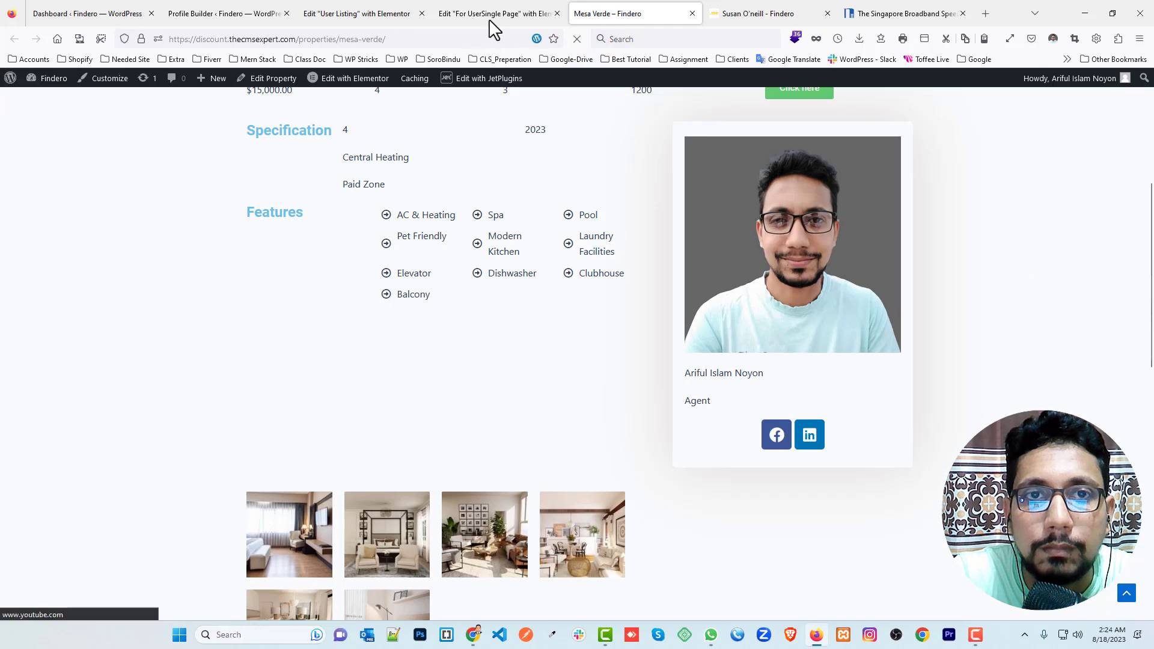
Step: Update the User Listing template with the new dynamic link and reload the Mesa Verde property page
click(364, 13)
click(133, 612)
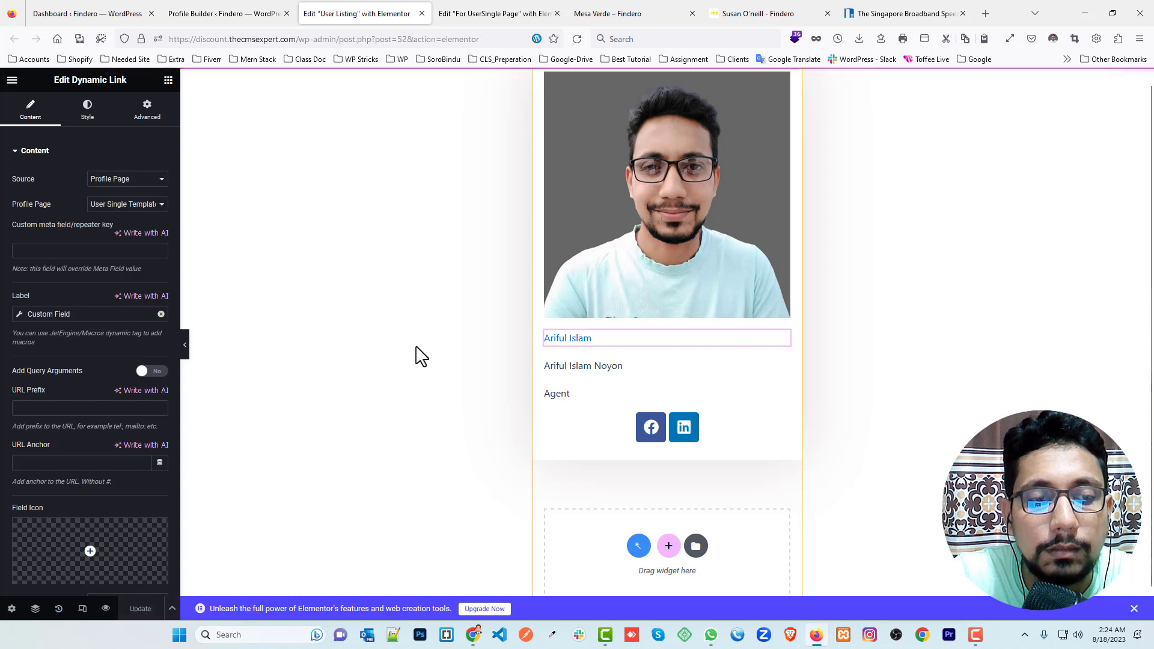
click(595, 12)
click(578, 38)
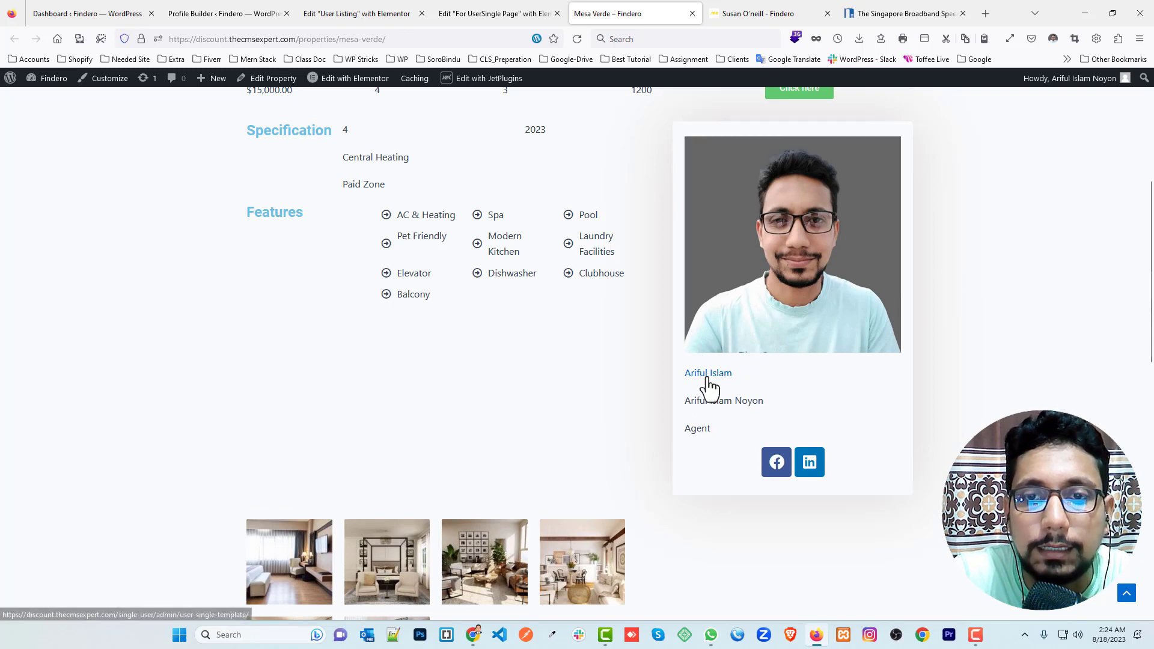
Step: Open the agent's profile from the name link on the card and check its name, e-mail, Tab #1 and Tab #2
click(707, 377)
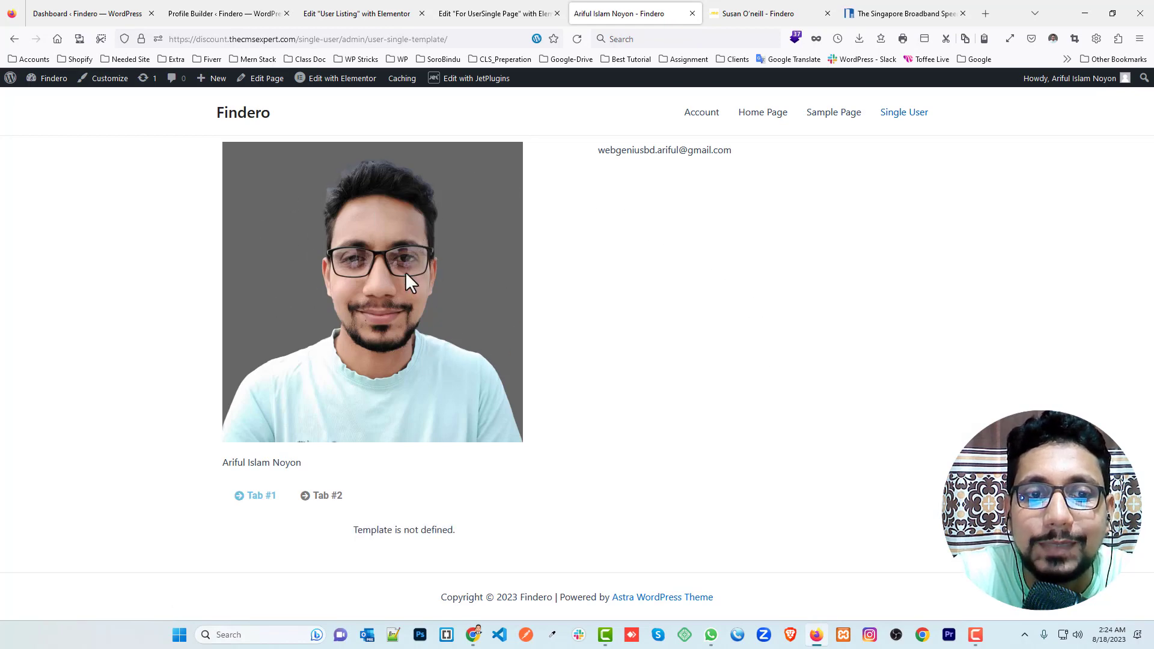
drag(249, 463, 301, 462)
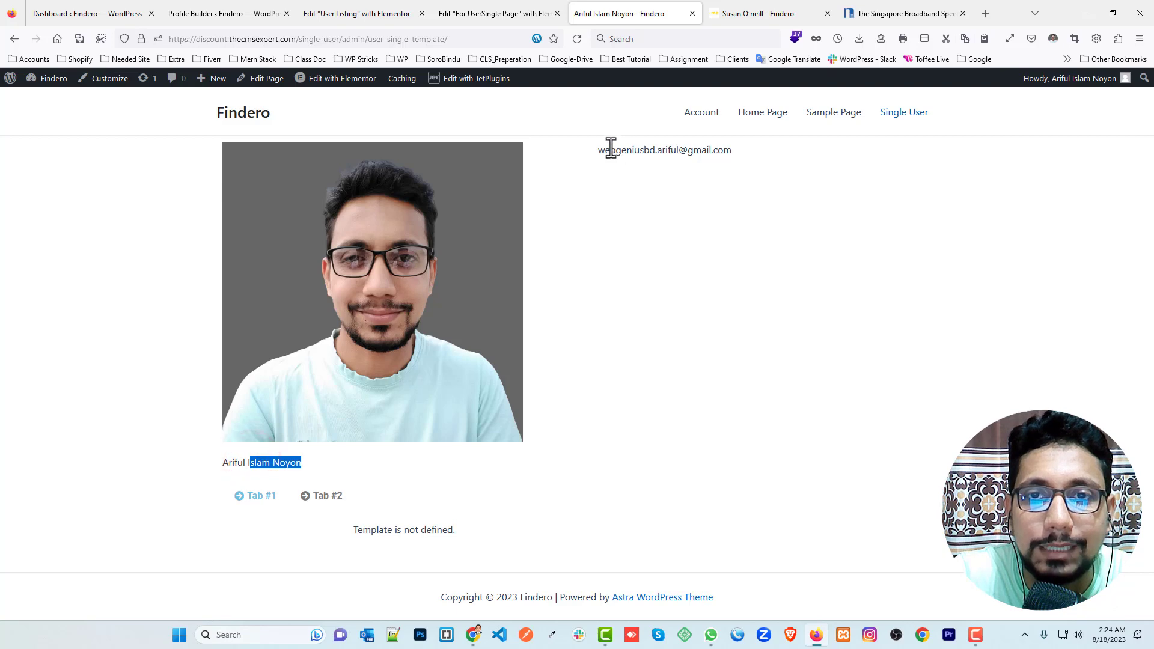
drag(610, 150, 728, 149)
click(303, 495)
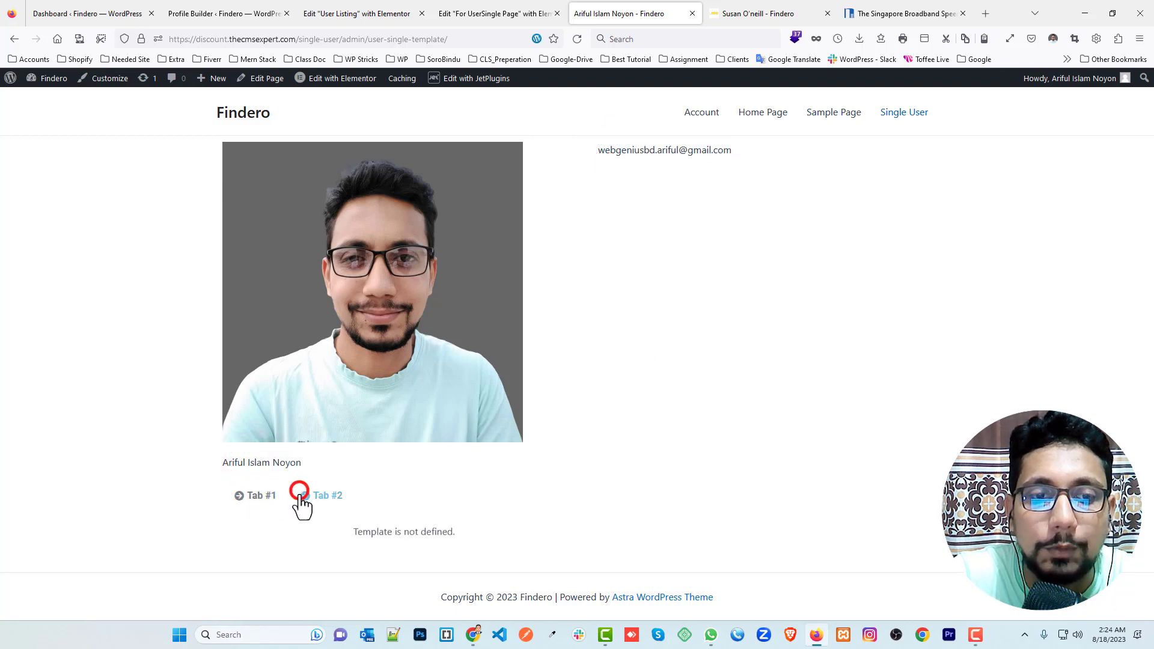
click(260, 496)
click(333, 496)
click(264, 498)
click(323, 497)
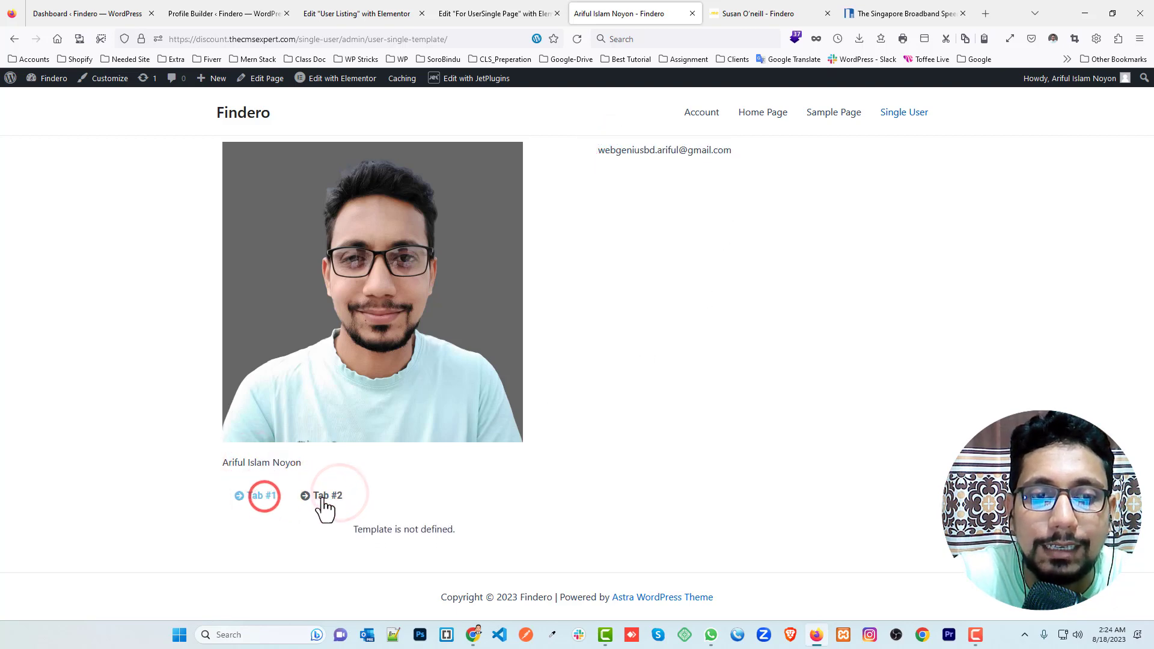
click(265, 496)
click(330, 497)
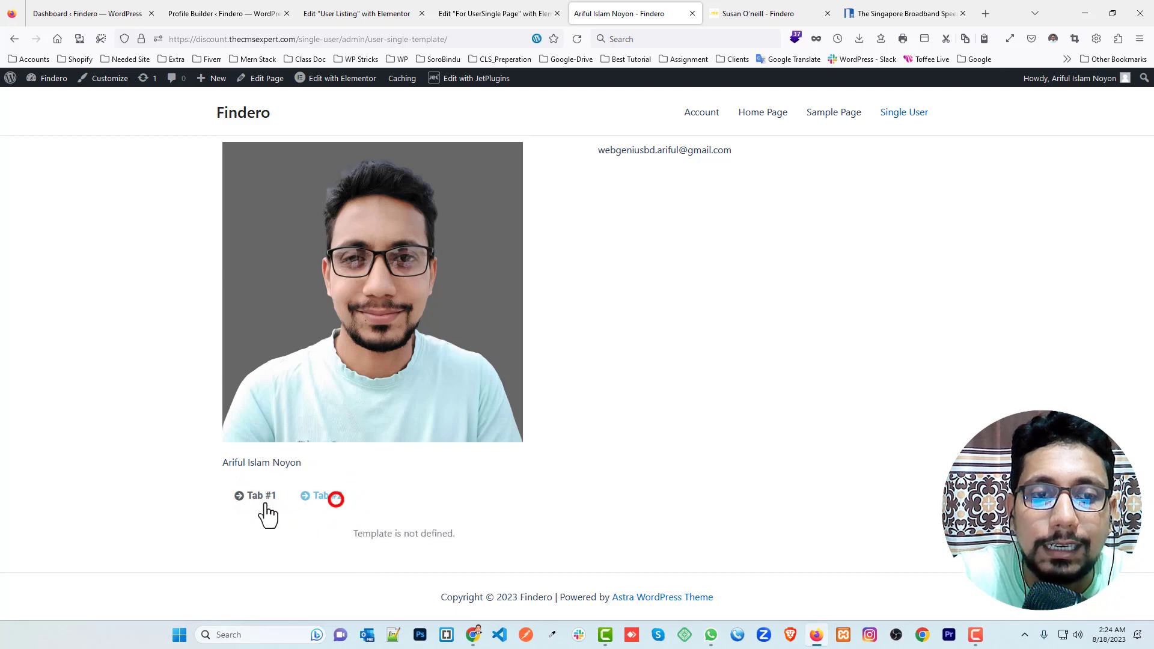
click(261, 497)
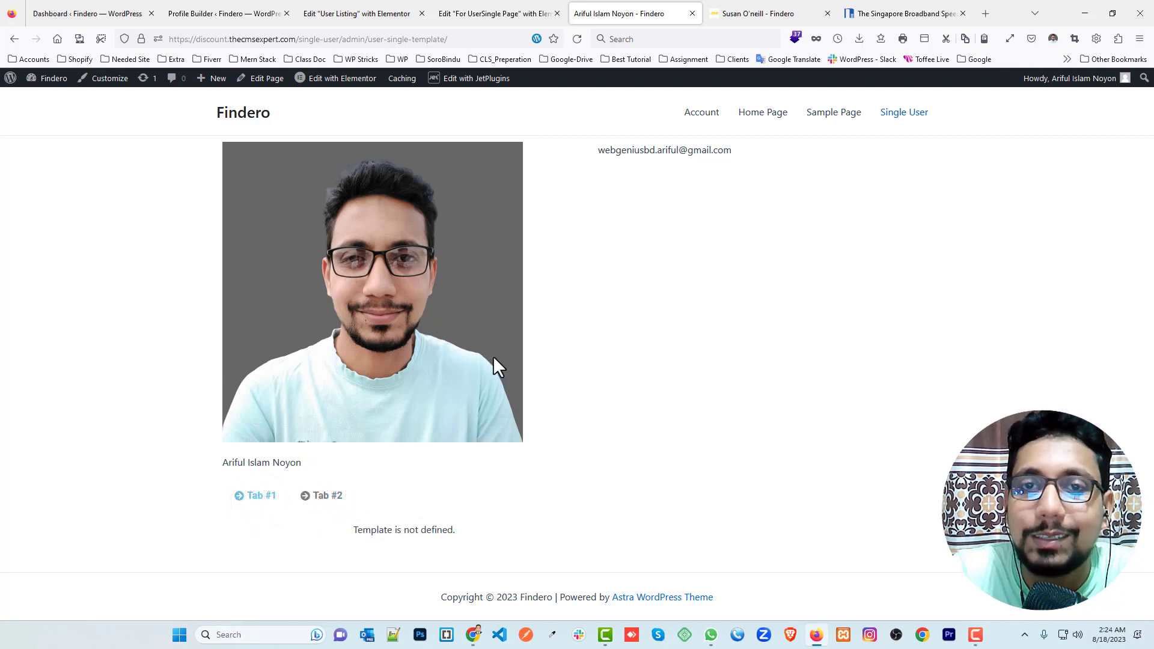